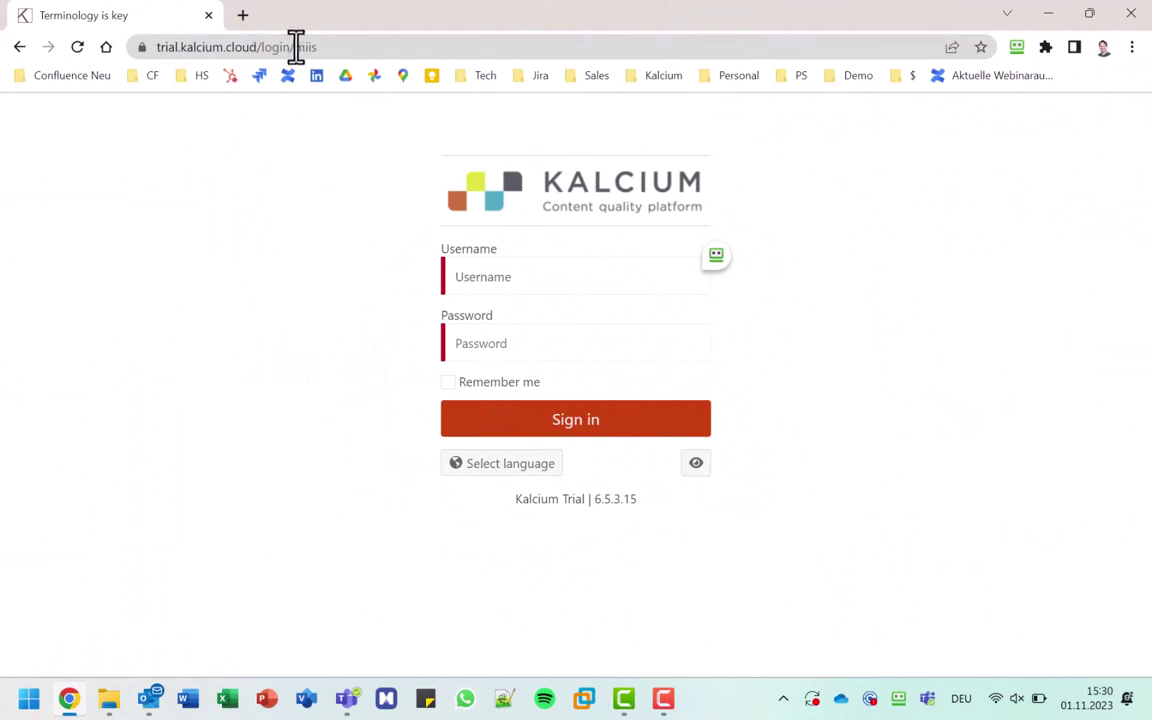
Step: Sign in to the trial tenant with the username terminologist and the account password
left_click(329, 47)
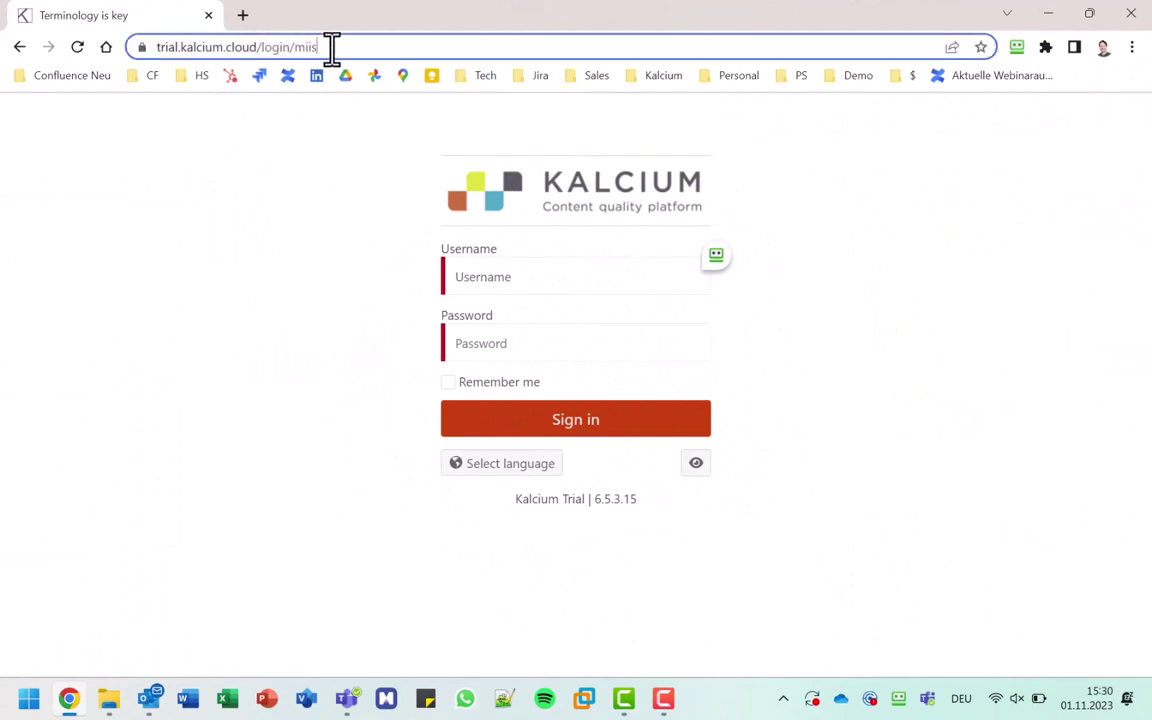
left_click(492, 287)
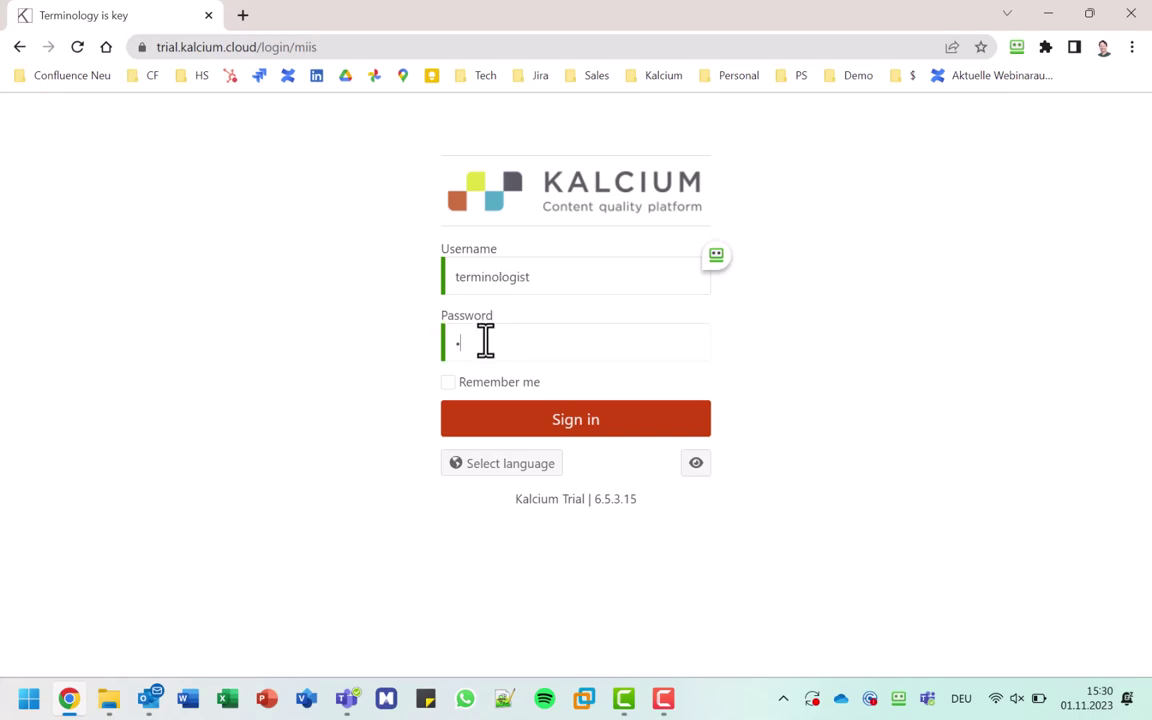
left_click(560, 432)
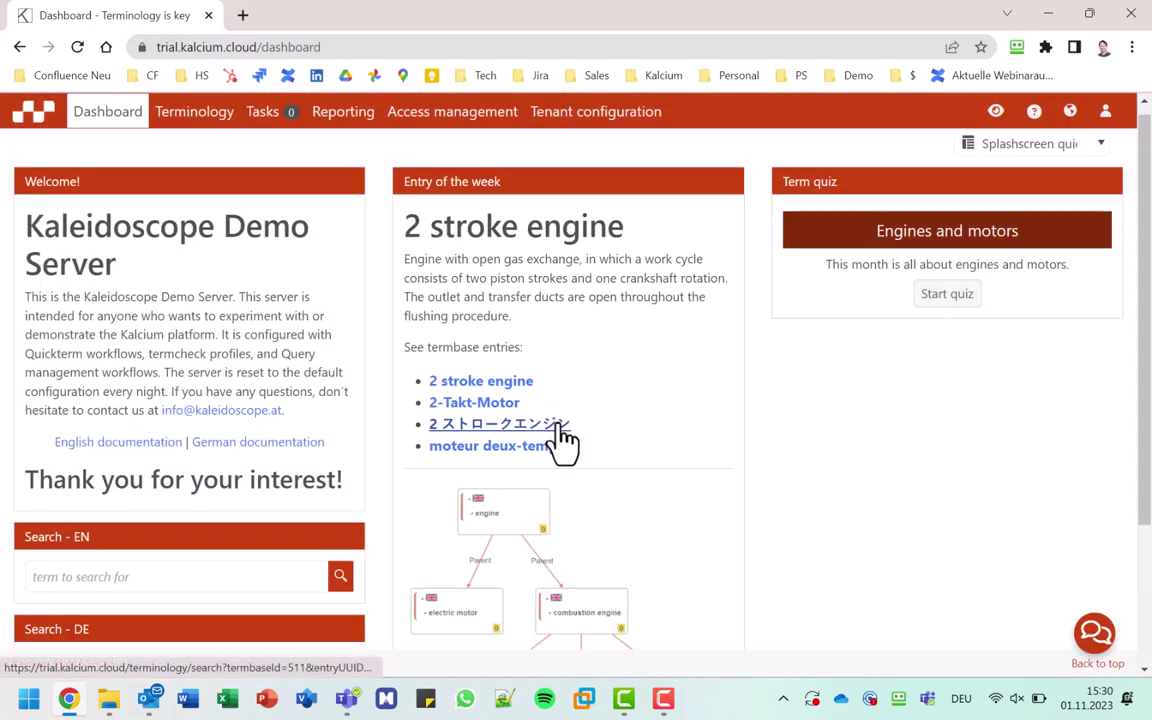
Step: Open the list of termbases and TMs in the tenant's module settings
left_click(579, 116)
left_click(278, 150)
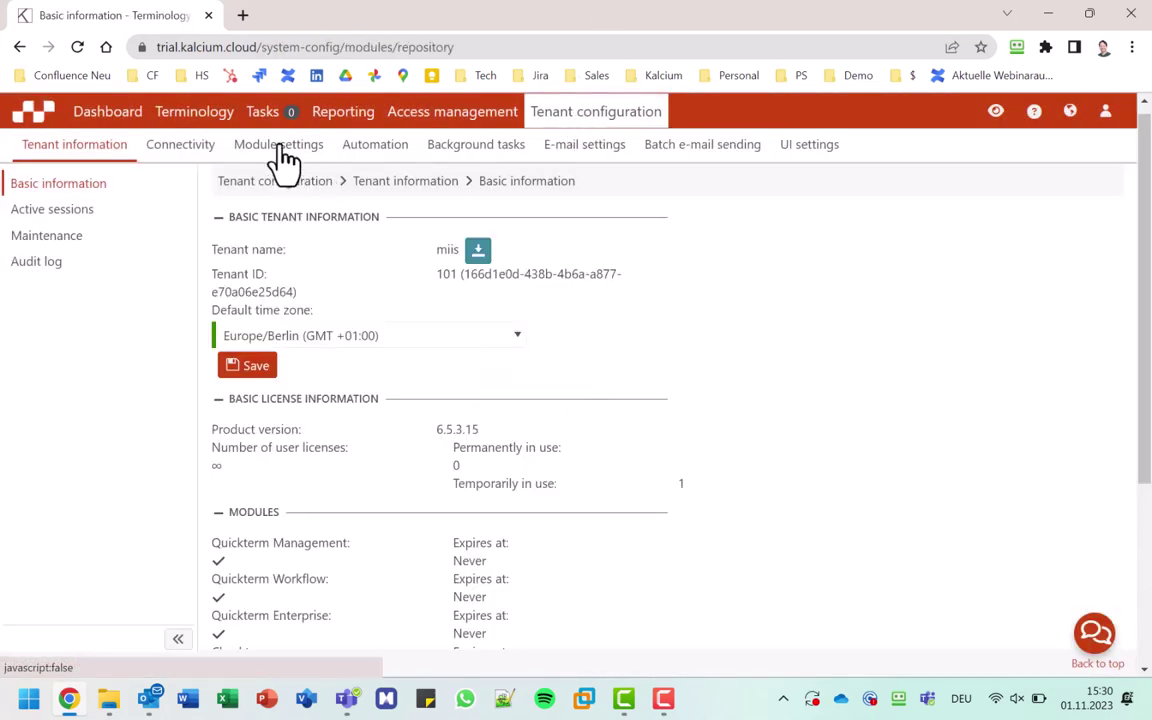
left_click(53, 316)
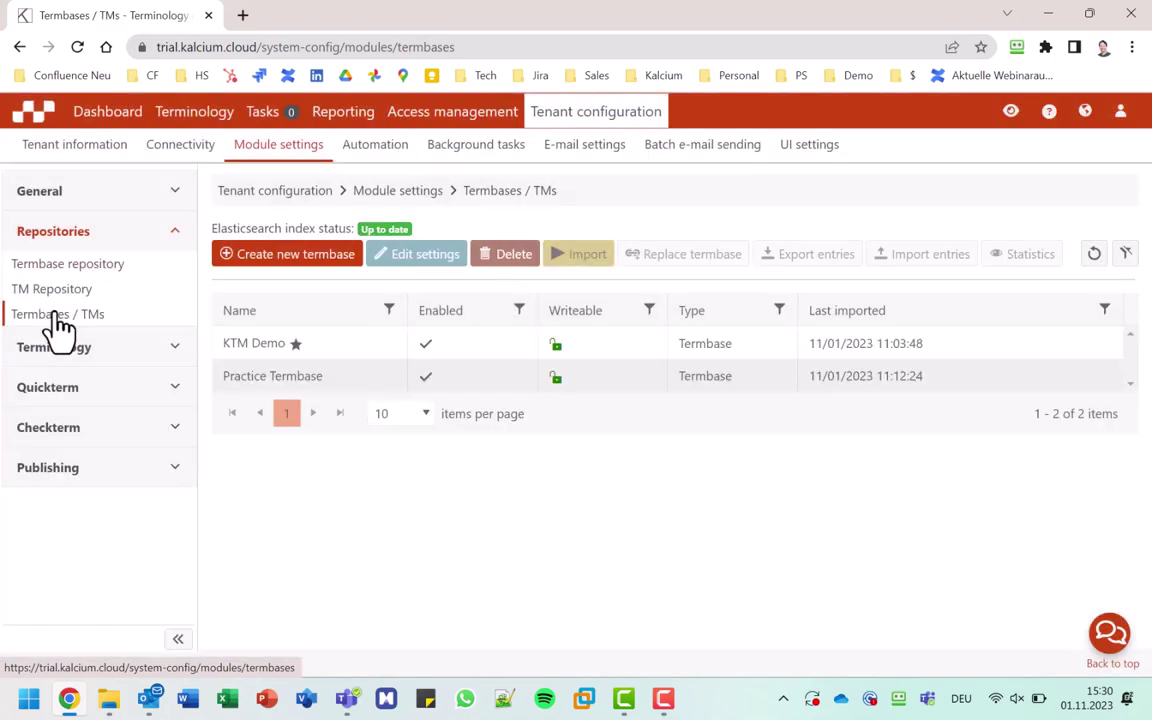
Step: Create a new termbase named Sample with a schema created from scratch
left_click(295, 262)
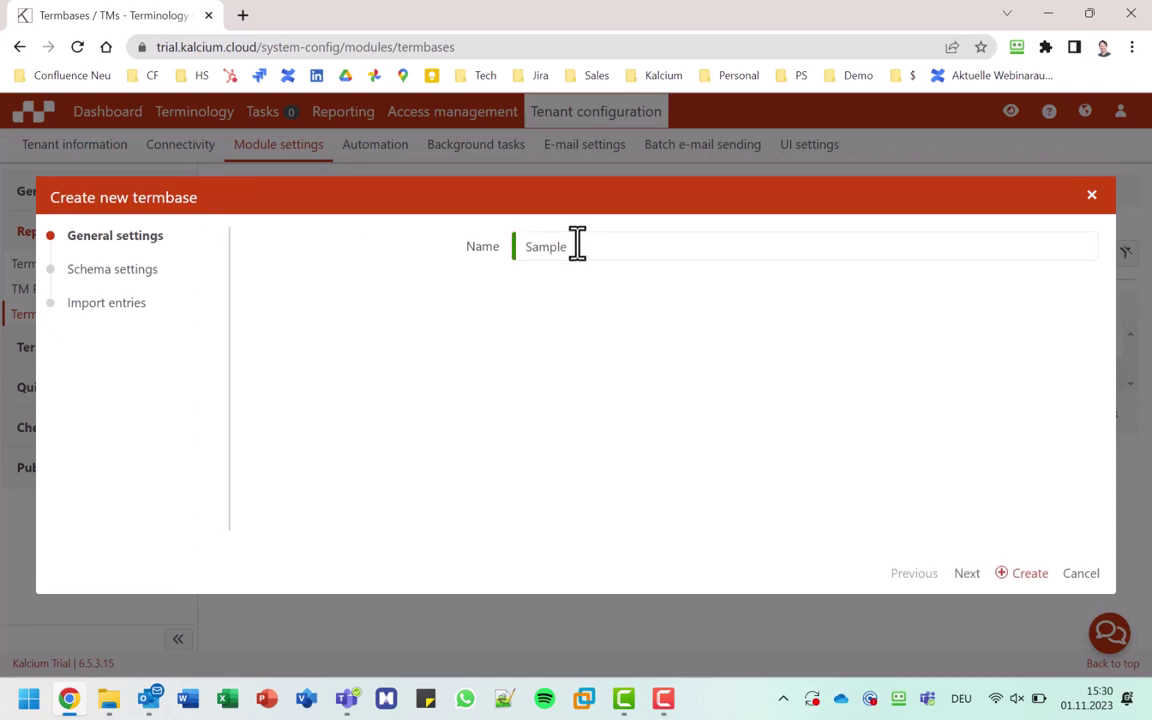
type("Sample")
left_click(130, 270)
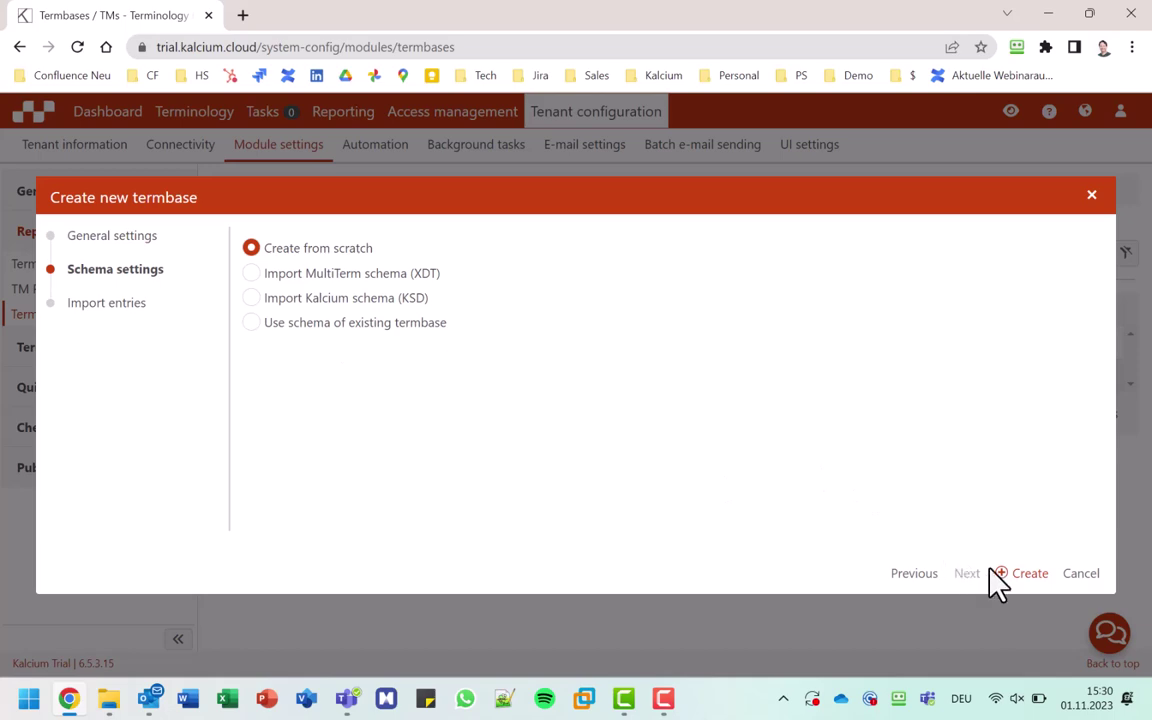
left_click(1022, 575)
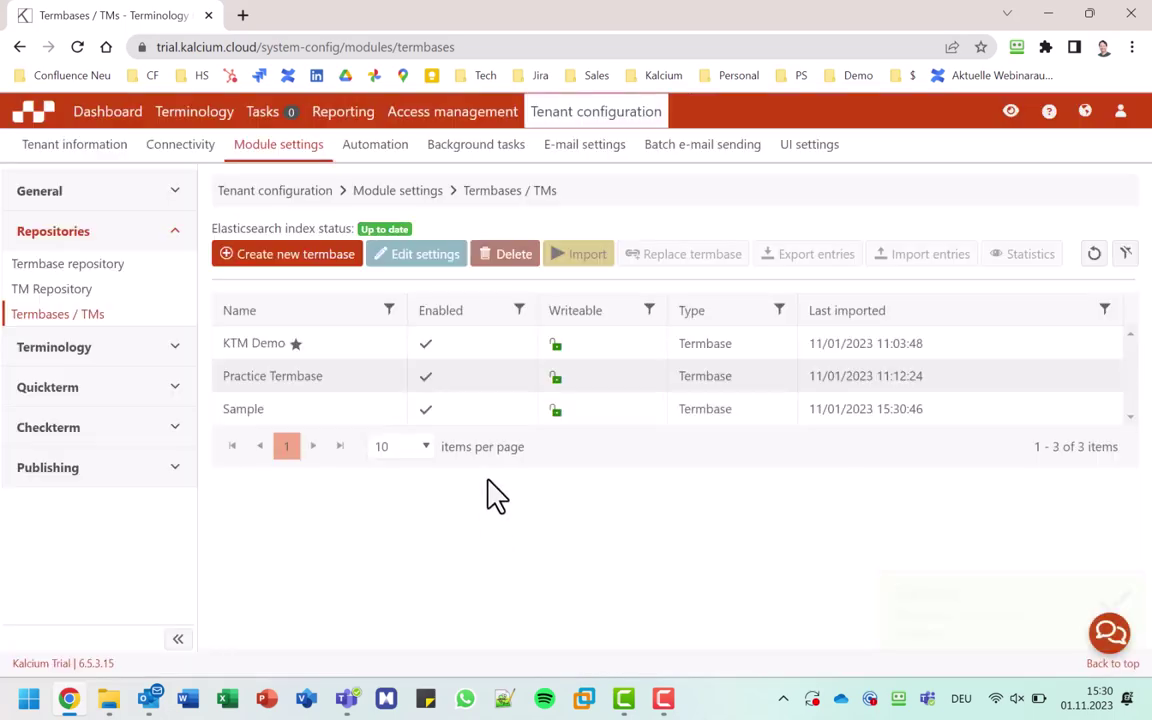
Step: Open the Sample termbase's settings at the schema editor
left_click(288, 410)
left_click(437, 262)
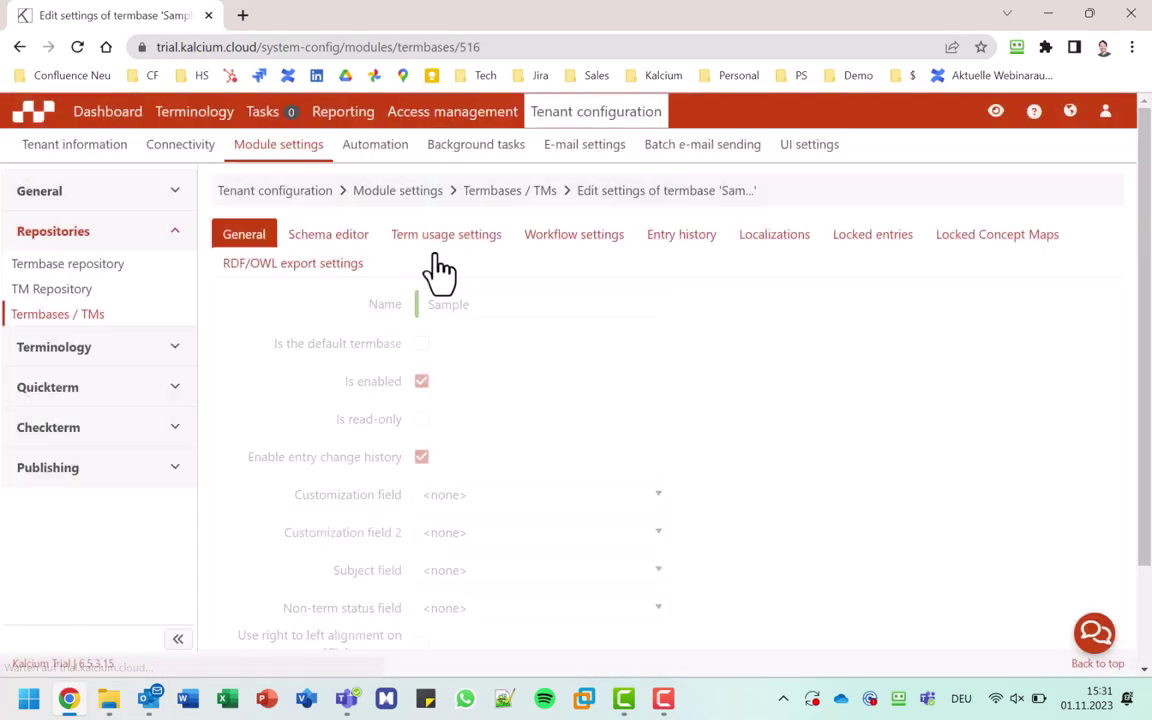
left_click(340, 236)
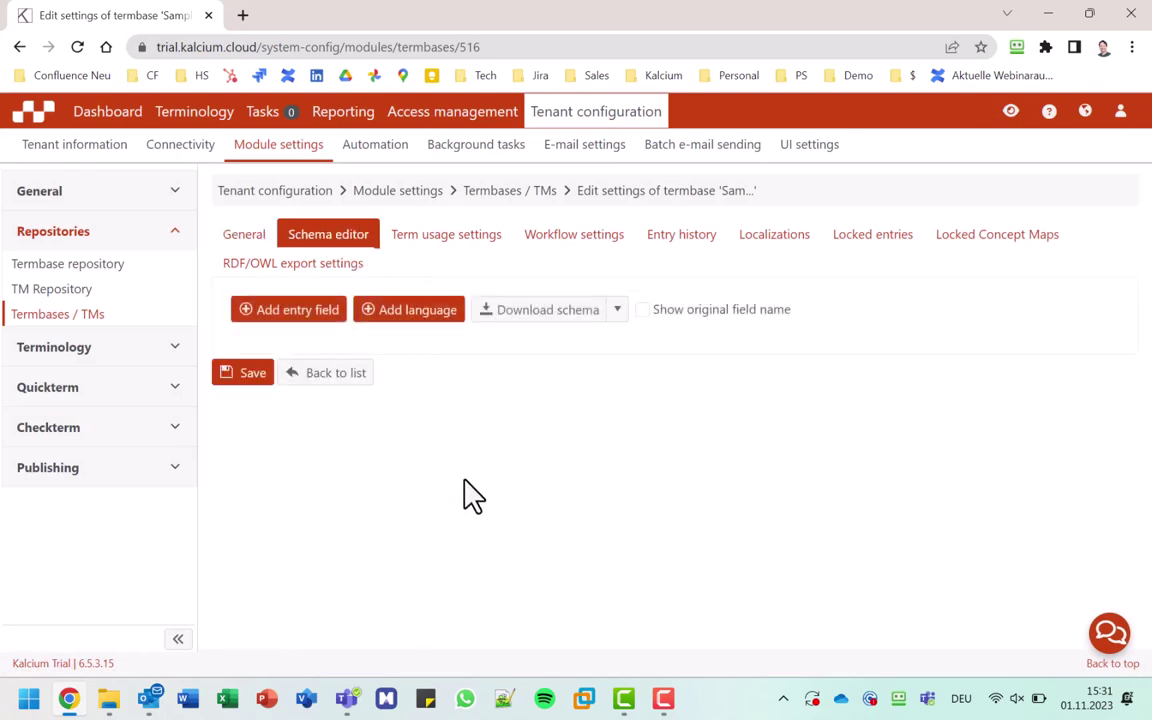
Step: Add English and Spanish as languages to the Sample termbase schema
left_click(402, 316)
left_click(497, 386)
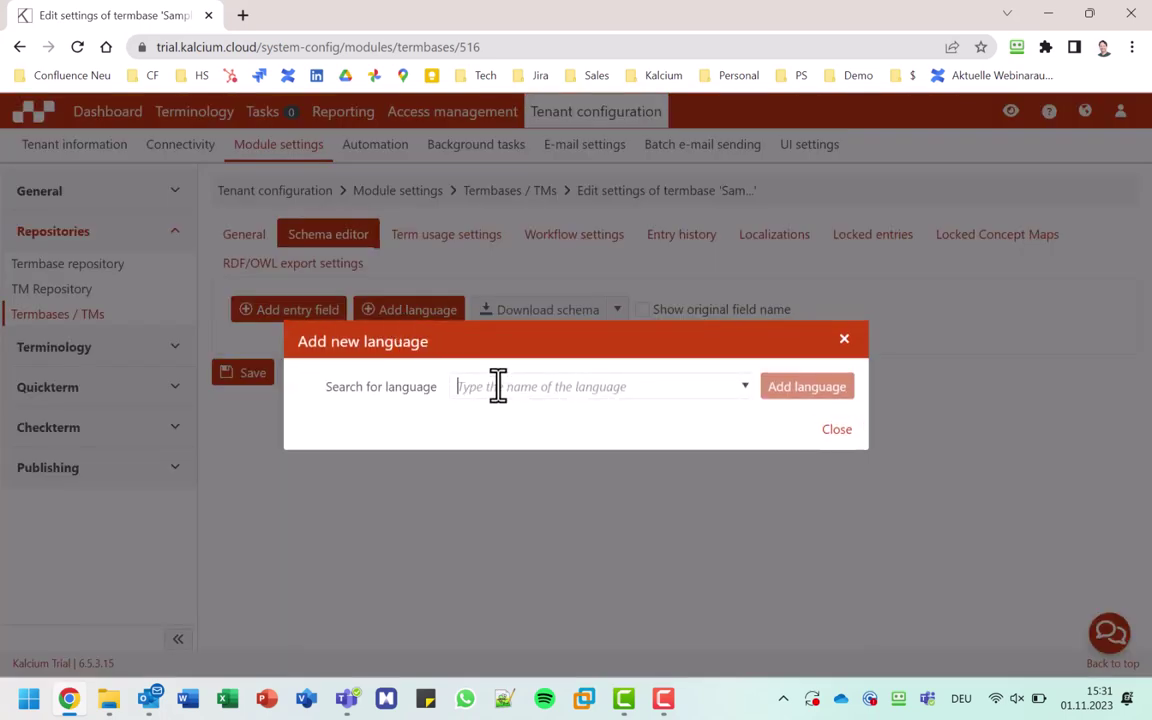
type("english")
left_click(497, 413)
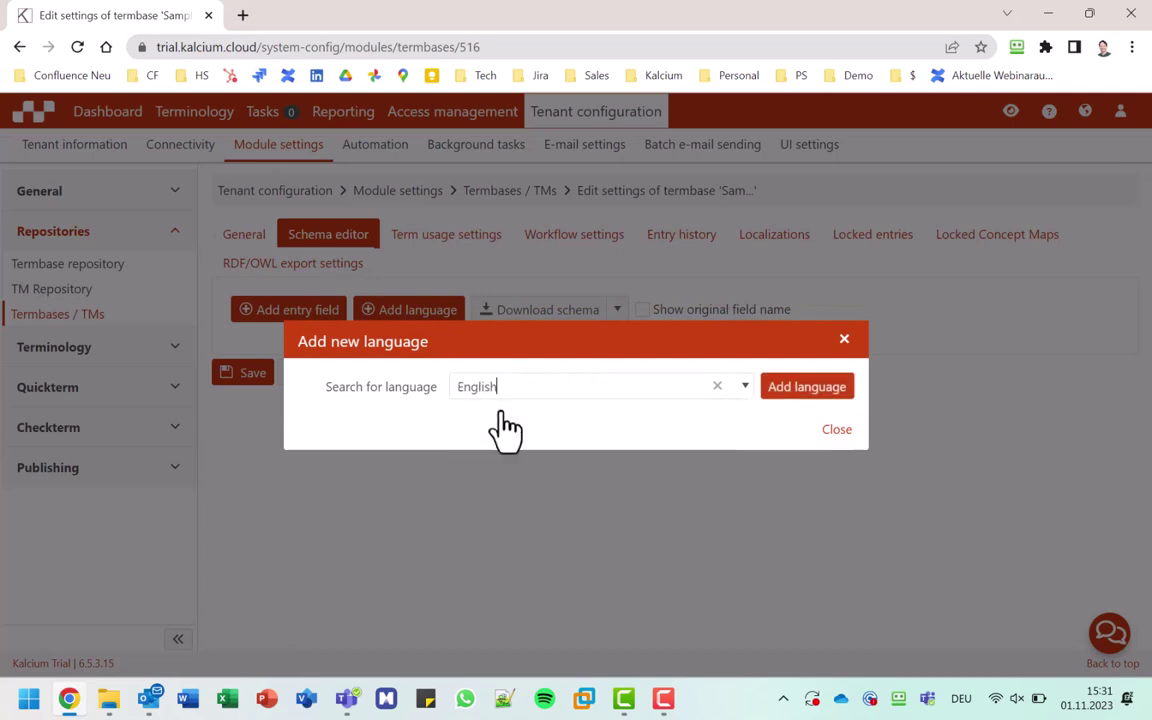
left_click(812, 390)
type("spani")
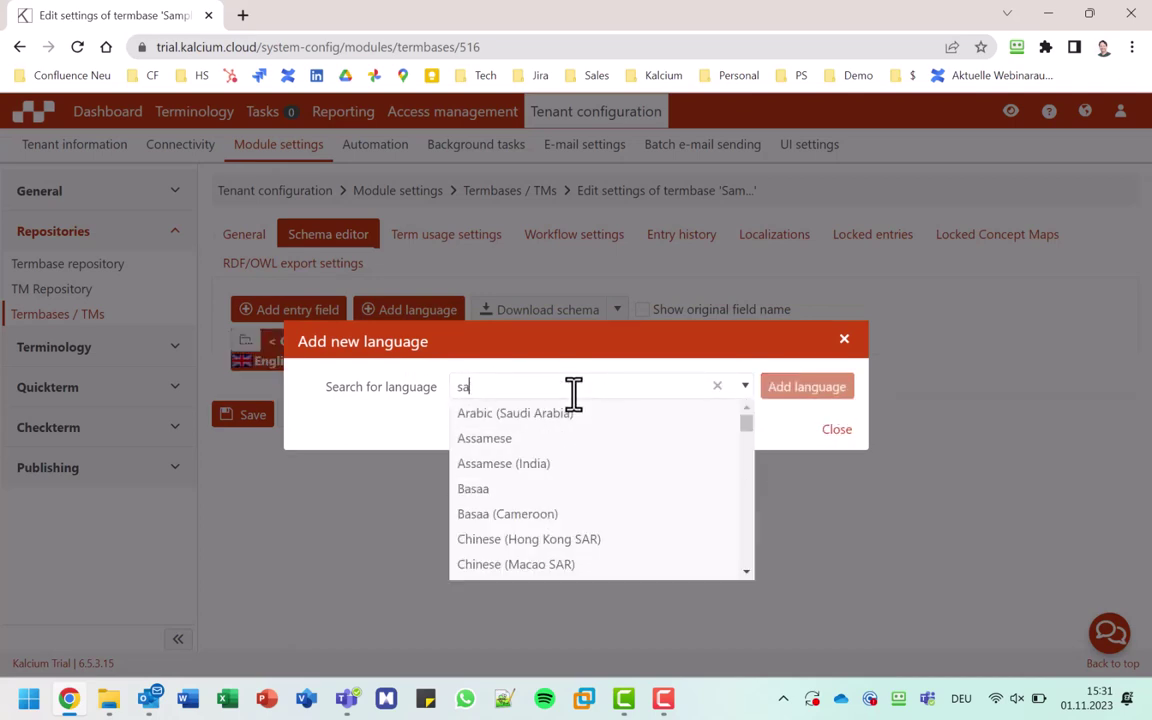
left_click(540, 413)
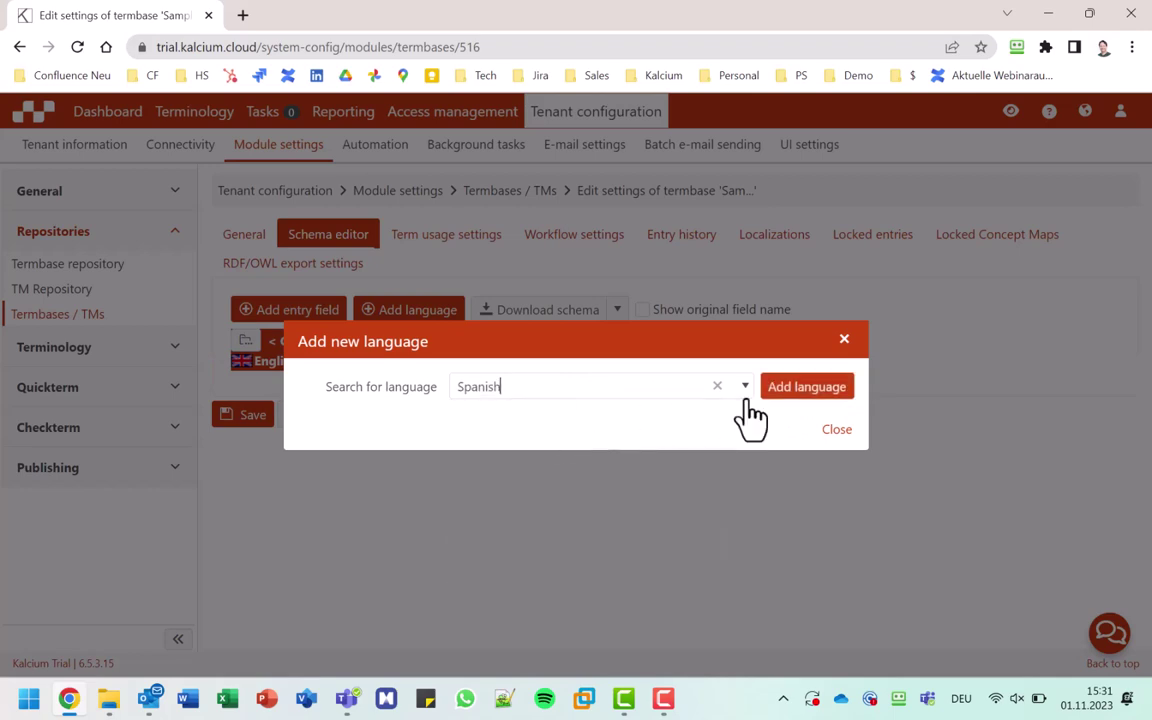
left_click(795, 390)
left_click(837, 430)
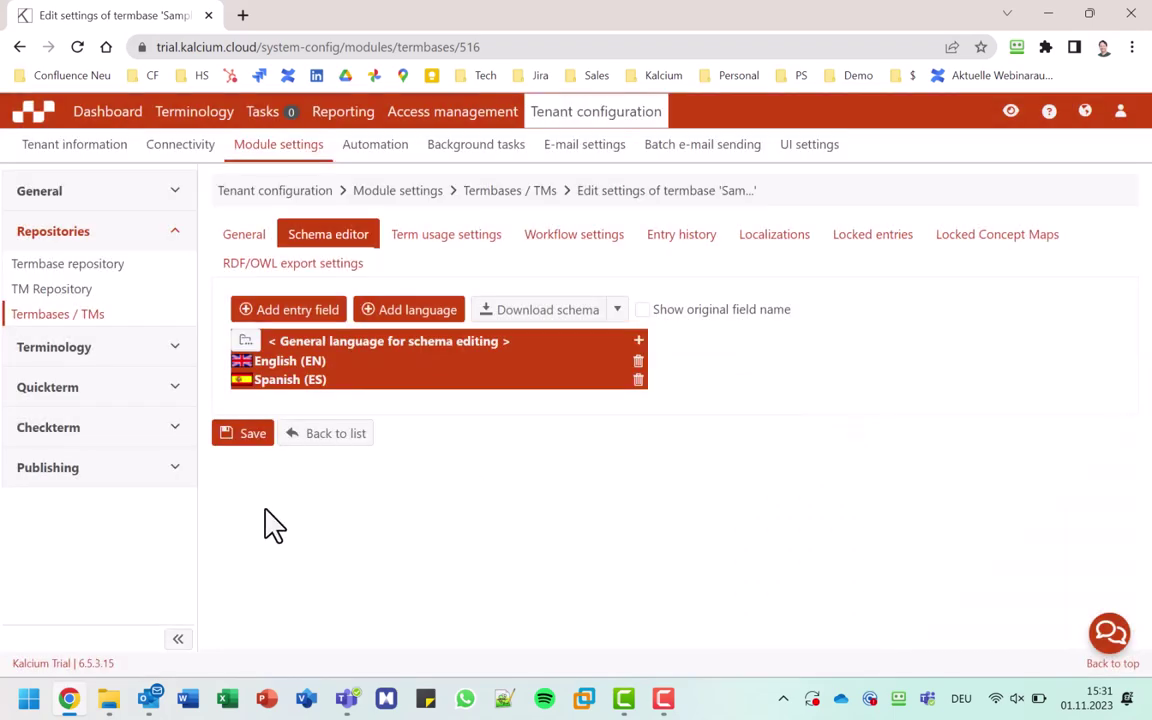
Step: Add a new entry-level text field named Note that allows multiple values
left_click(300, 312)
left_click(525, 416)
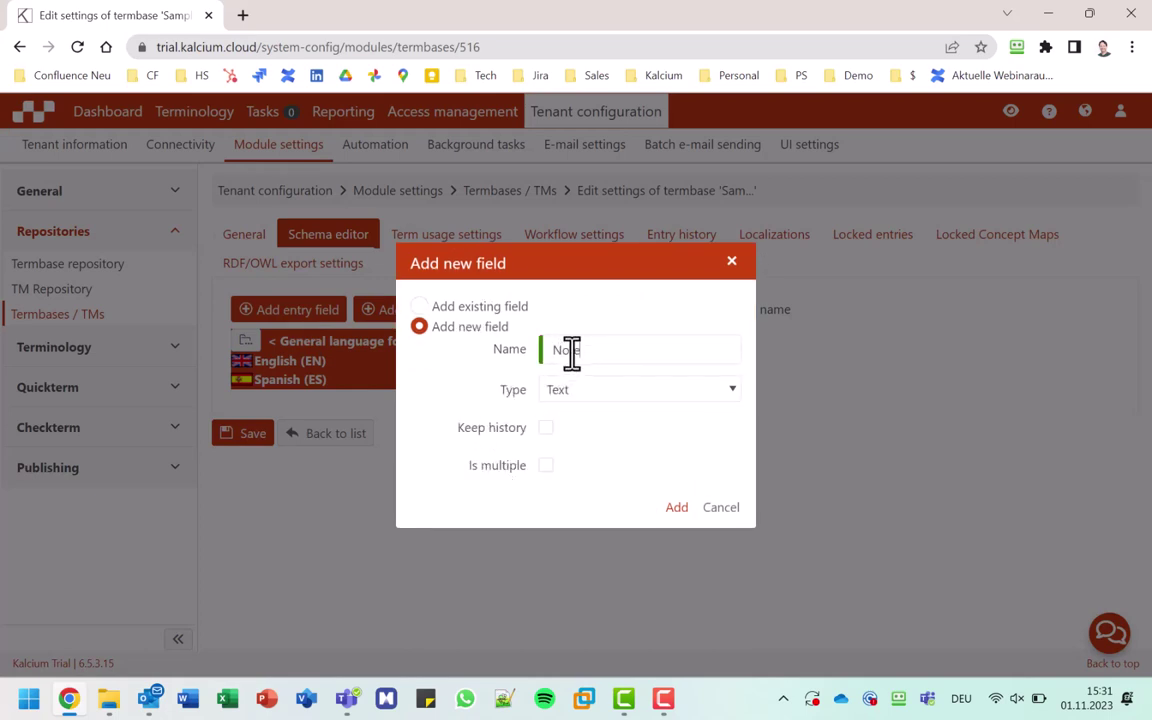
type("Note")
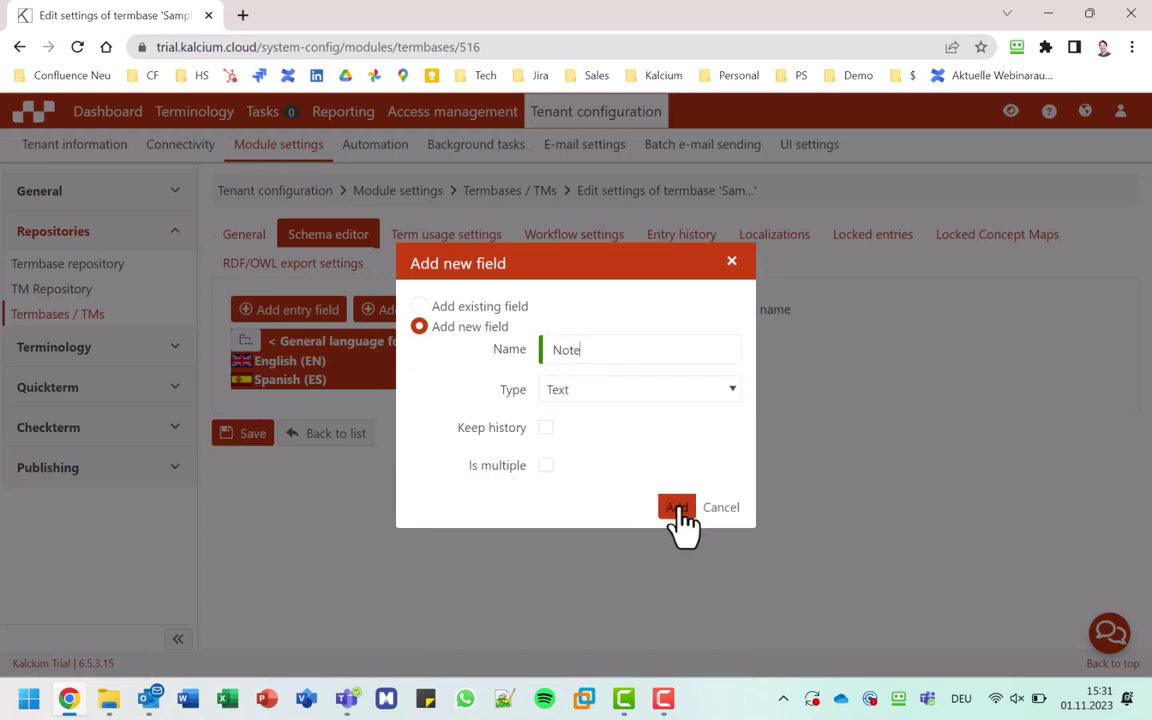
left_click(545, 465)
left_click(677, 507)
Step: Add an entry-level picklist field named subjectField, allowing multiple values and multiselect, with item A and a second item
left_click(287, 312)
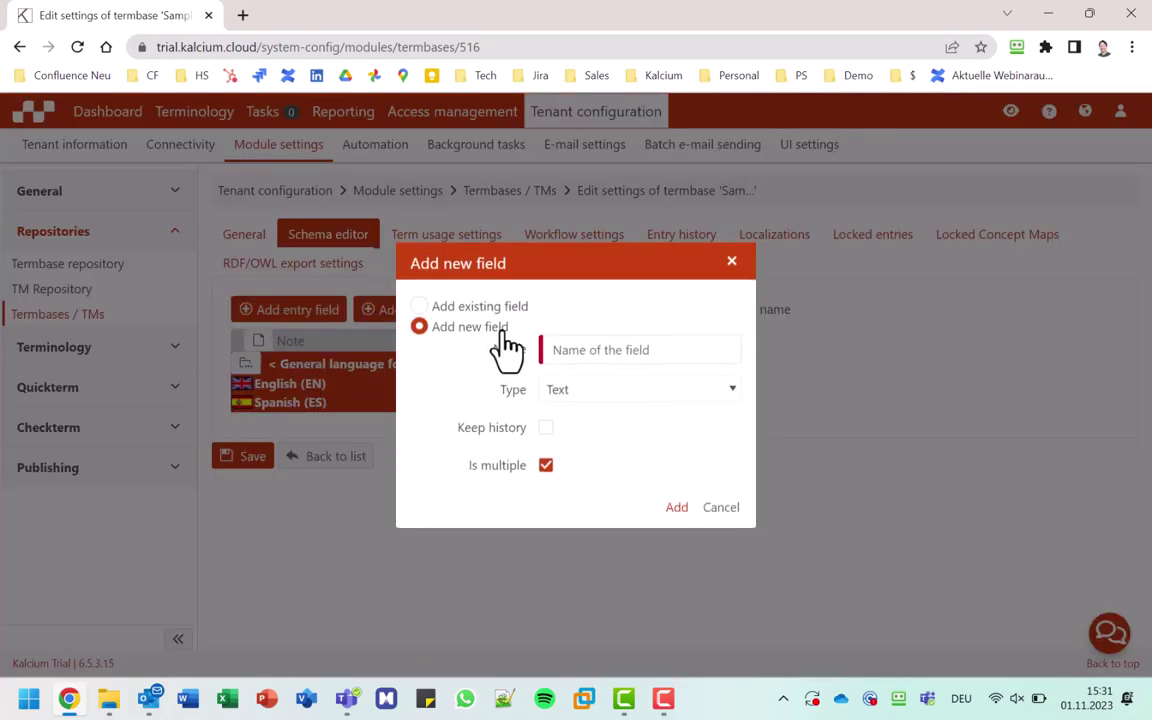
left_click(587, 357)
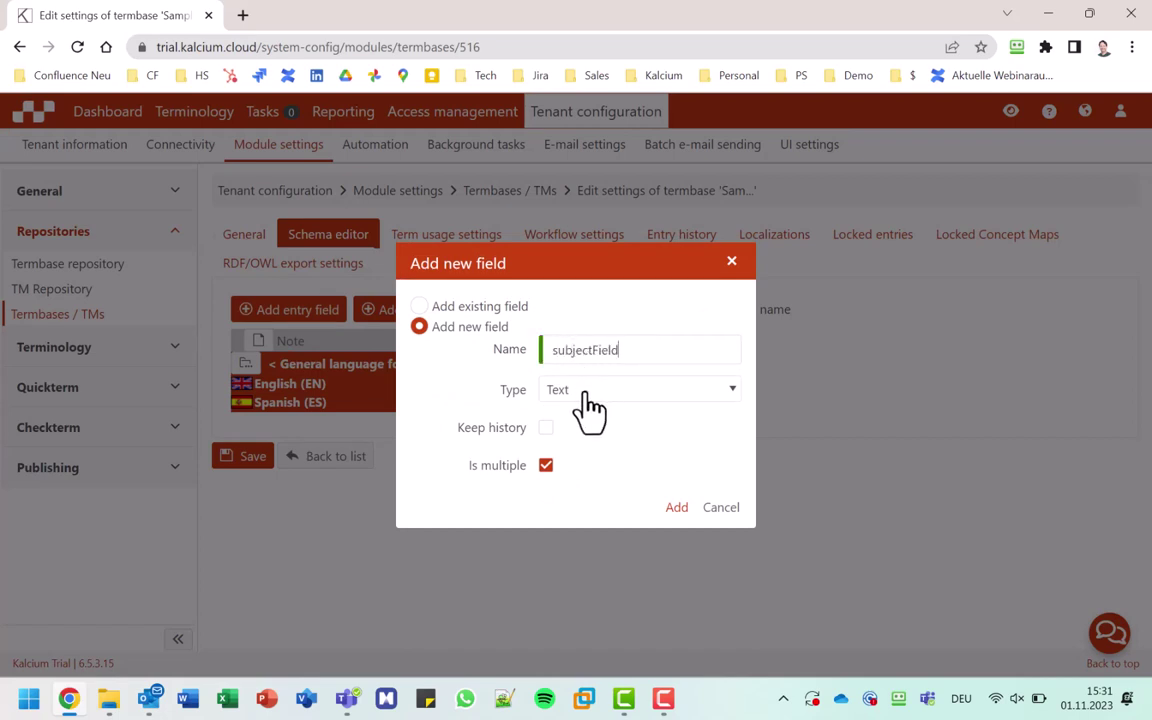
left_click(588, 392)
left_click(574, 467)
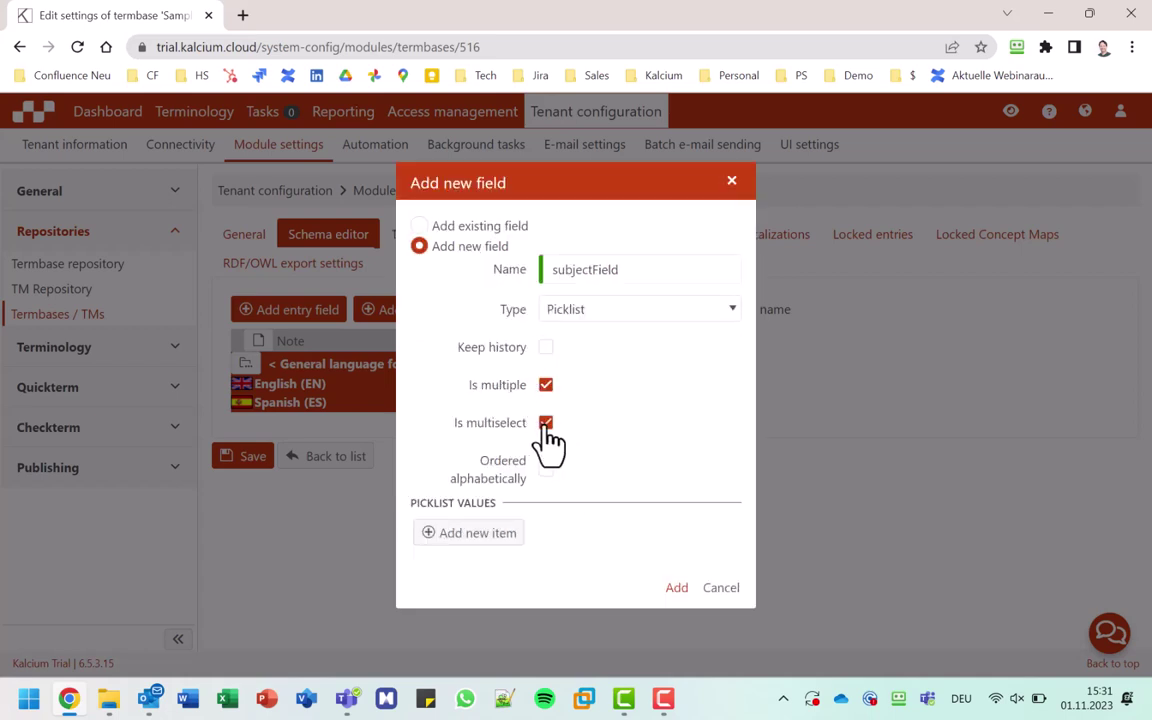
left_click(470, 533)
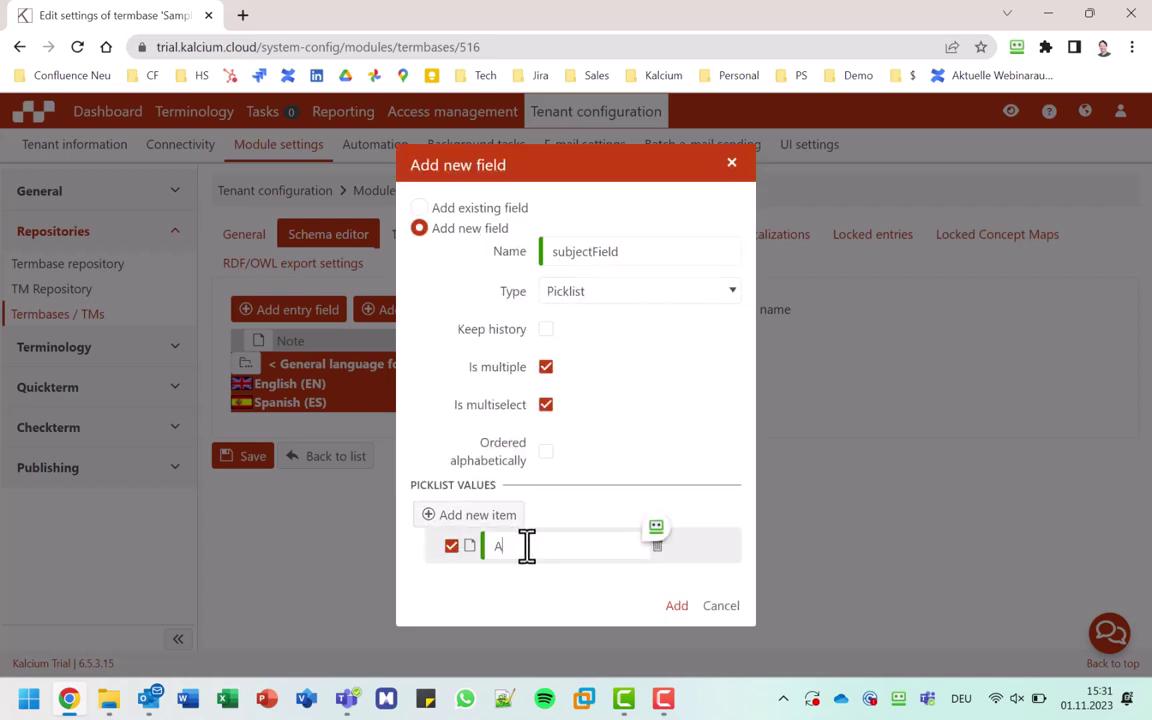
left_click(495, 516)
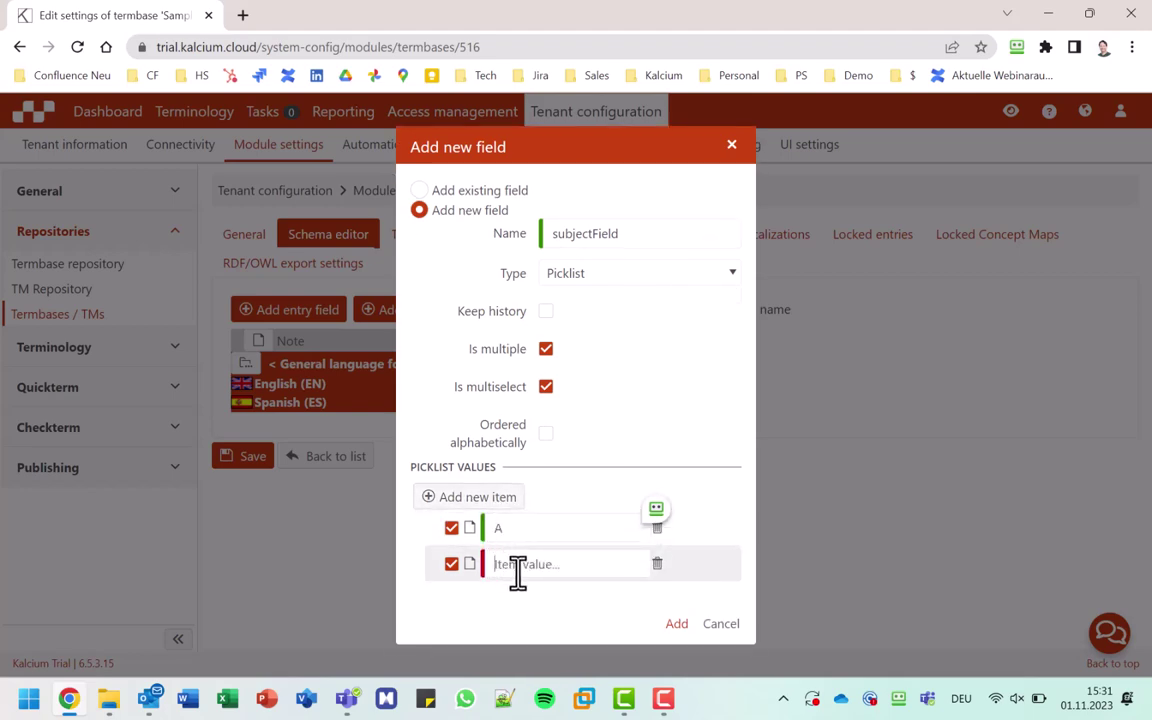
left_click(672, 624)
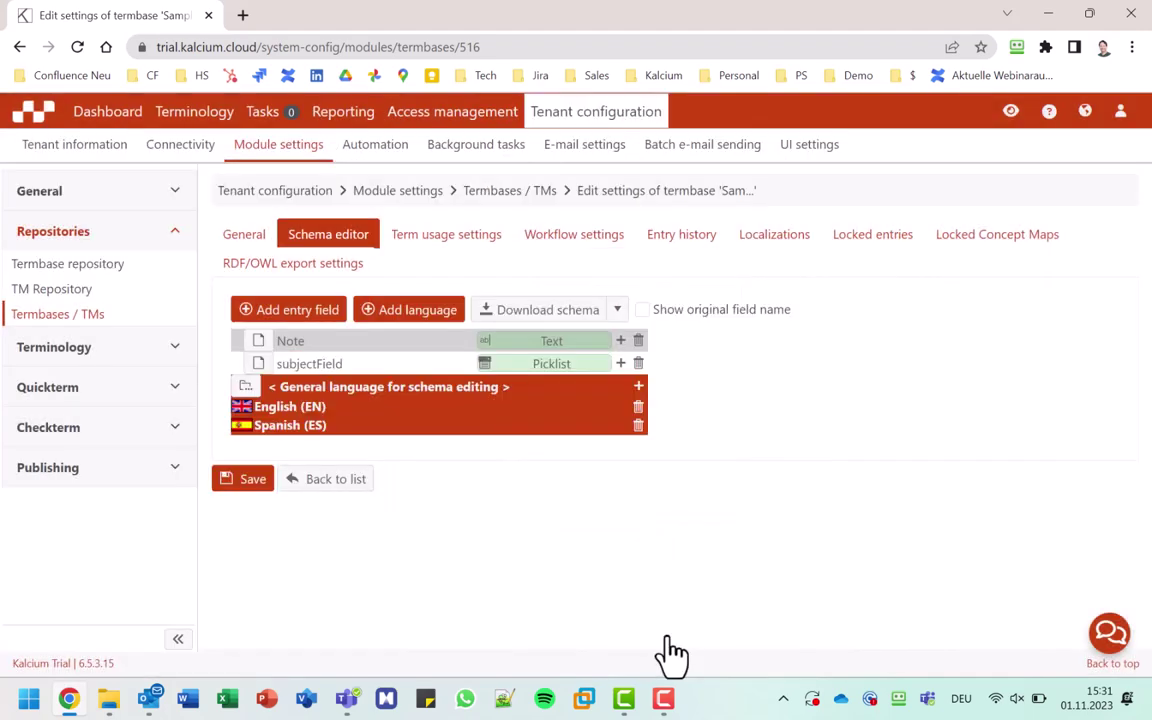
Step: Add an entry-level multimedia field named image that allows multiple values
left_click(297, 316)
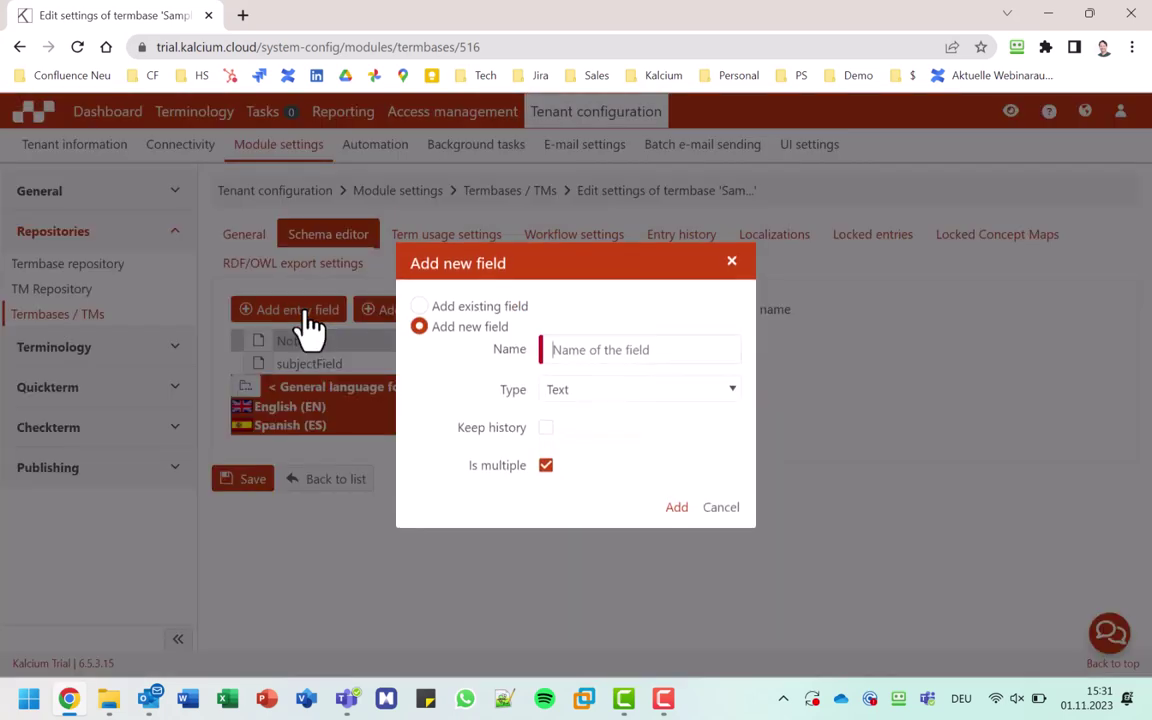
left_click(570, 396)
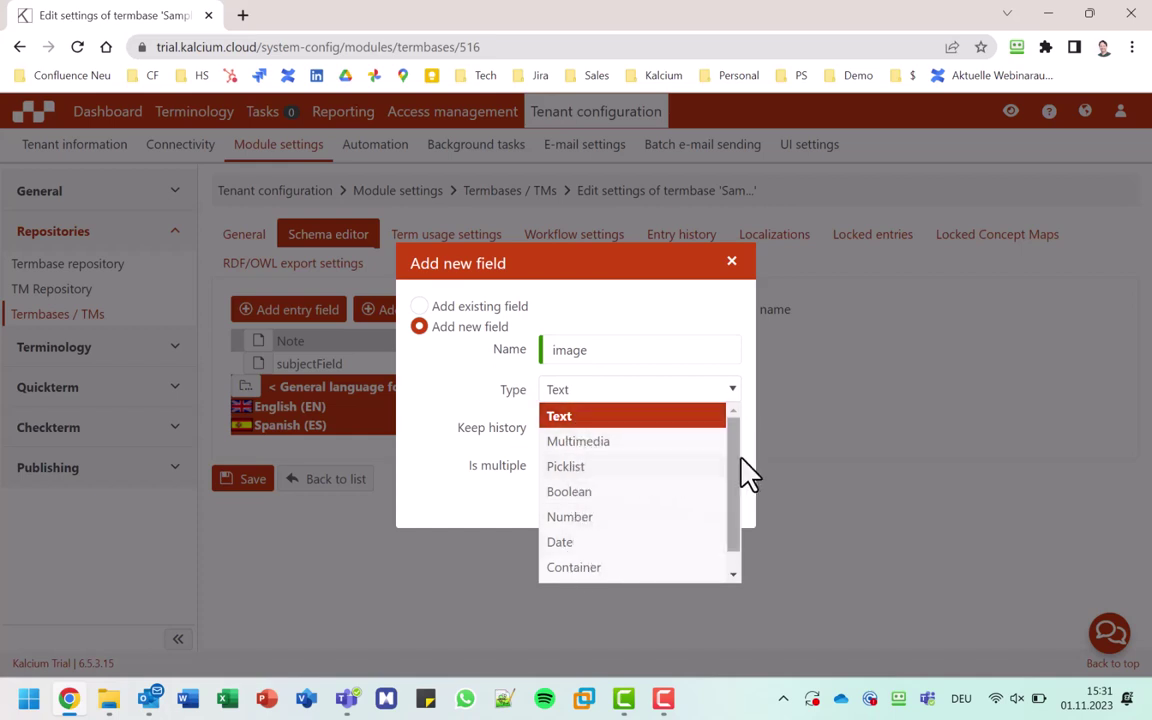
left_click_drag(735, 476, 740, 525)
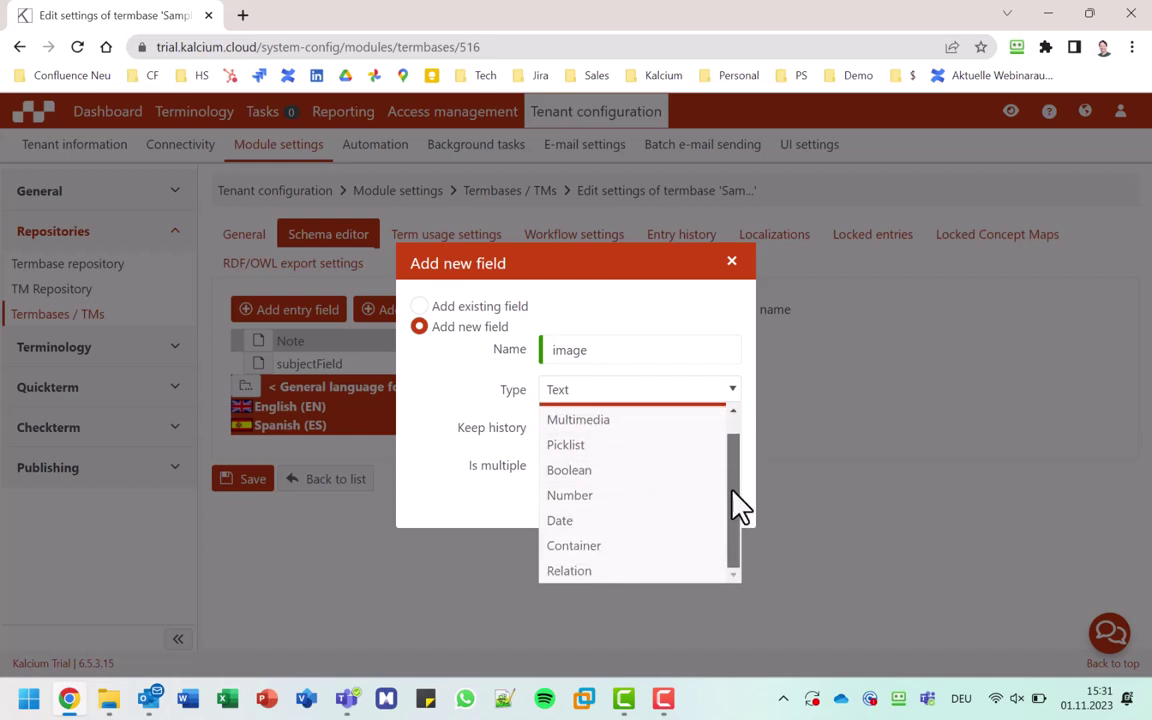
scroll(720, 463, "up", 1)
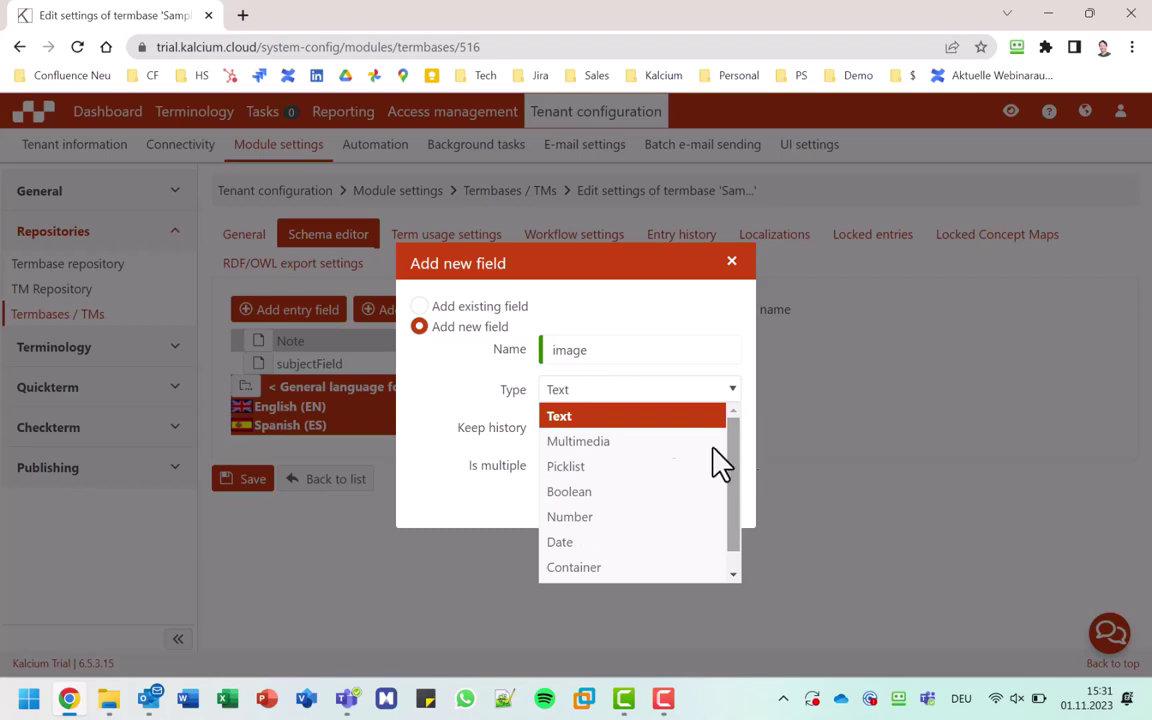
left_click(590, 442)
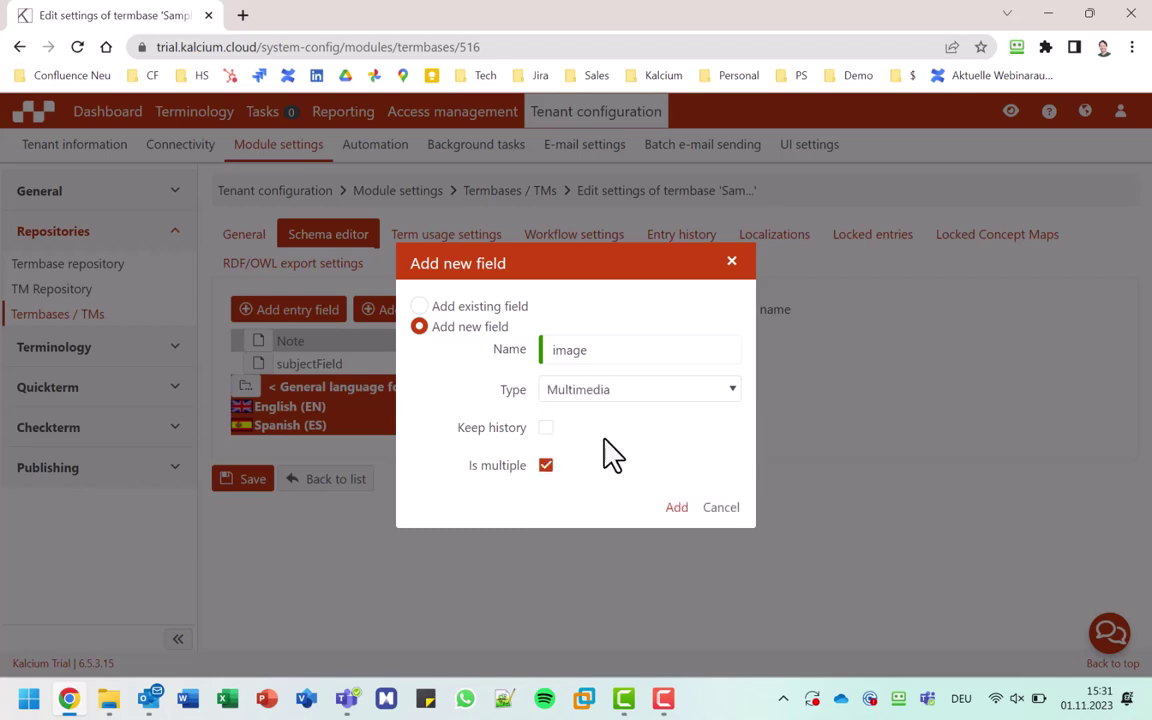
left_click(678, 508)
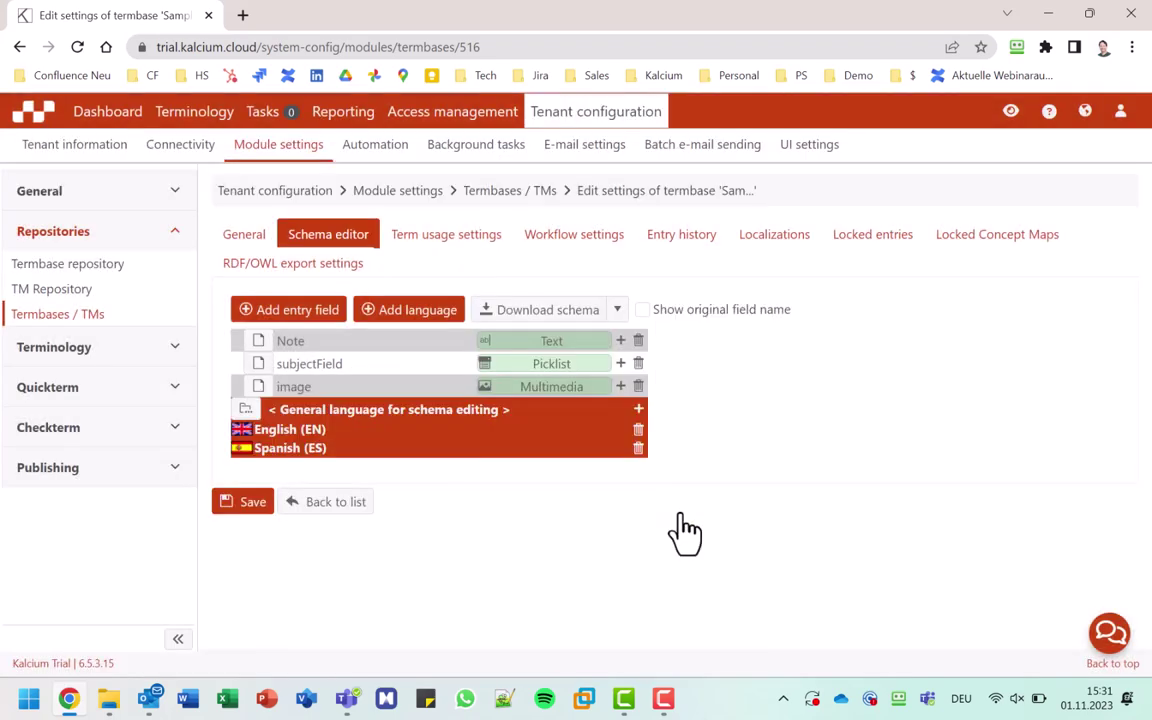
Step: Add a new language-level text field named definition that allows multiple values under the general language
left_click(245, 411)
left_click(303, 432)
left_click(345, 428)
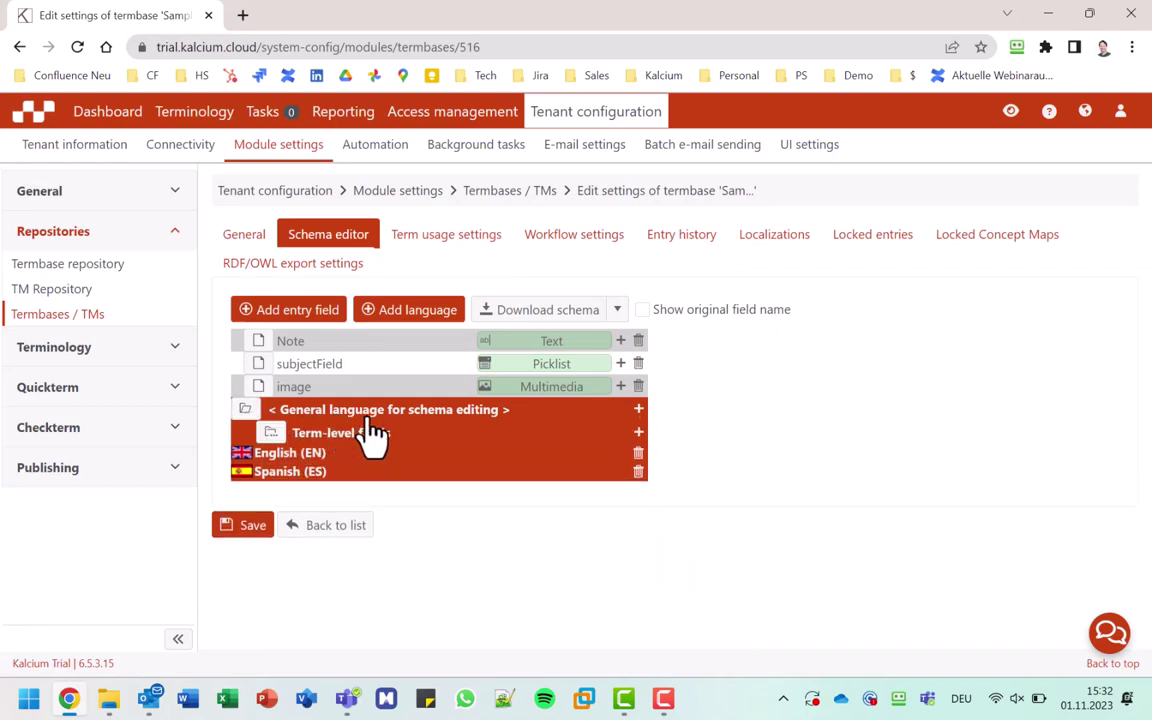
left_click(639, 411)
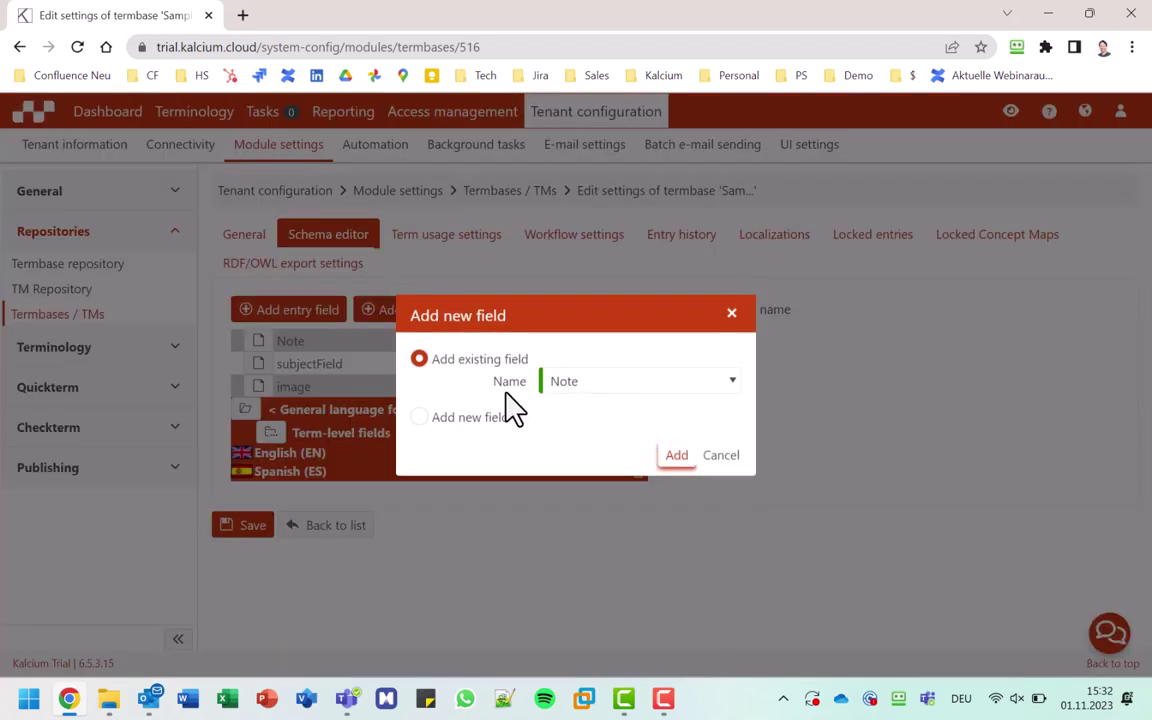
left_click(448, 418)
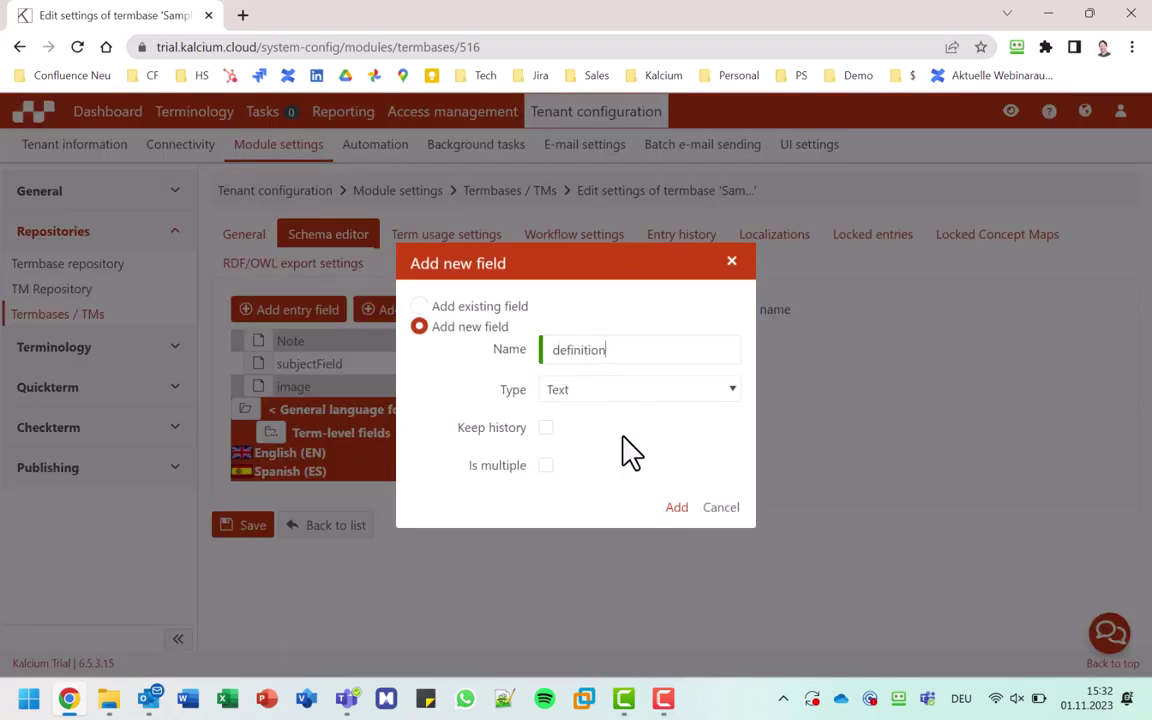
left_click(546, 466)
left_click(676, 508)
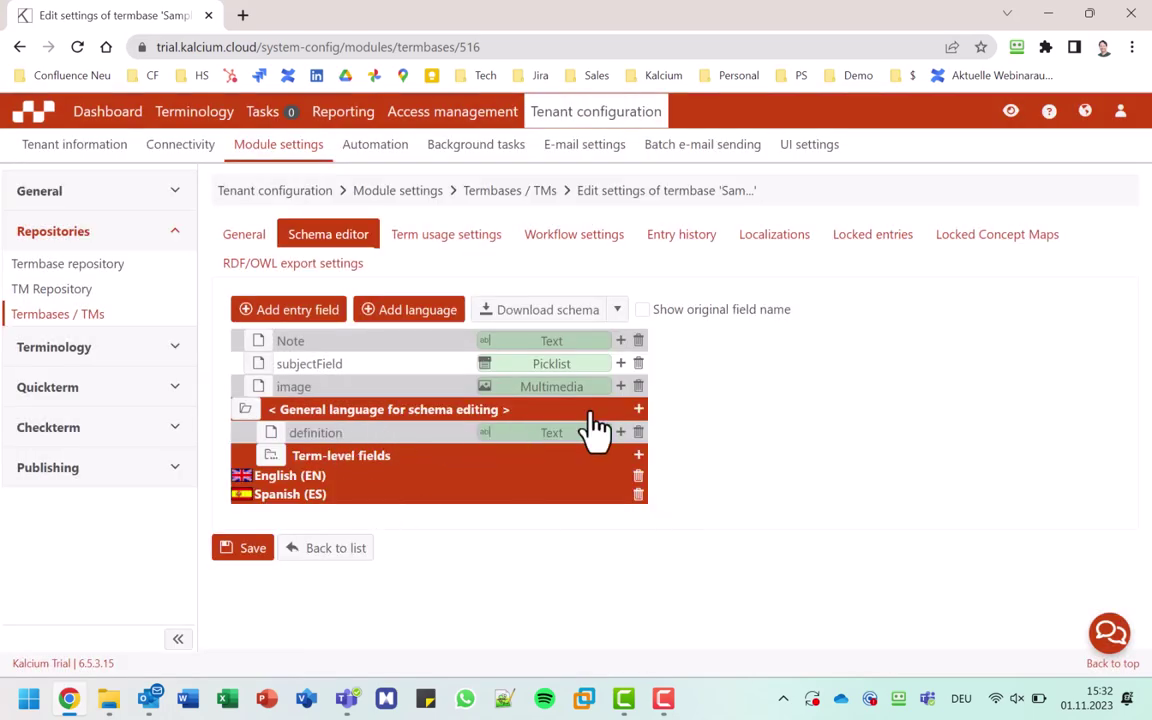
Step: Add a language-level picklist field named workflowStatus, without multiple values, with items New, In progress and a third item
left_click(638, 410)
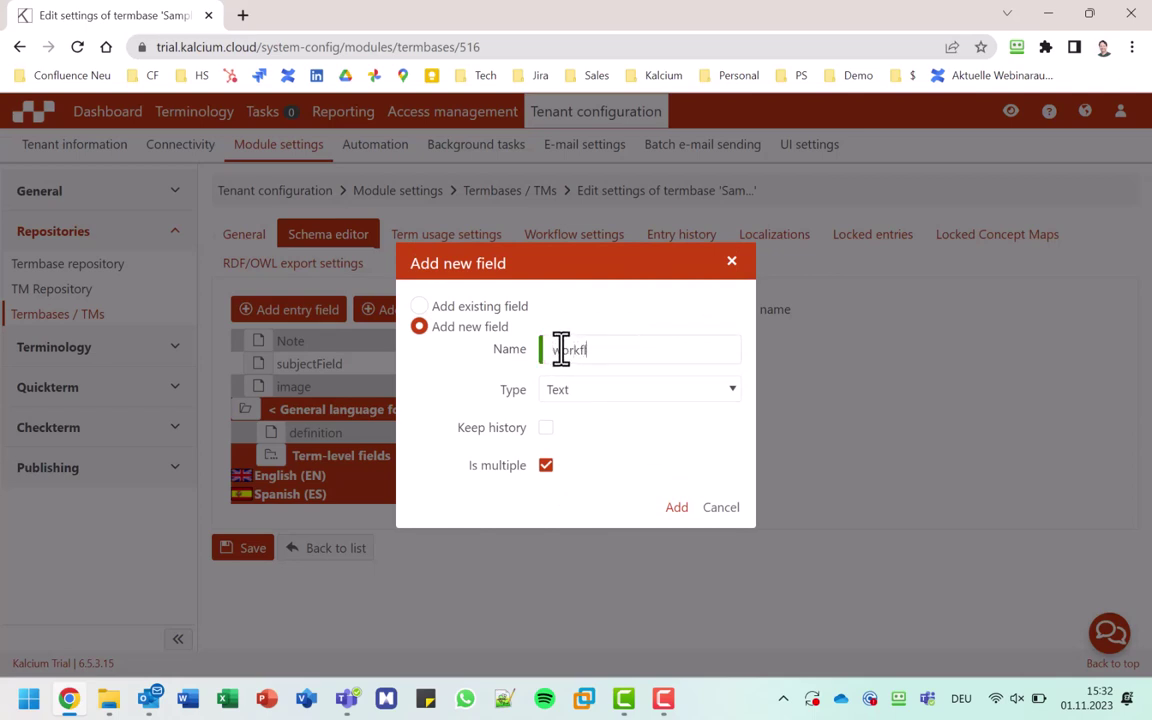
left_click(581, 392)
left_click(567, 467)
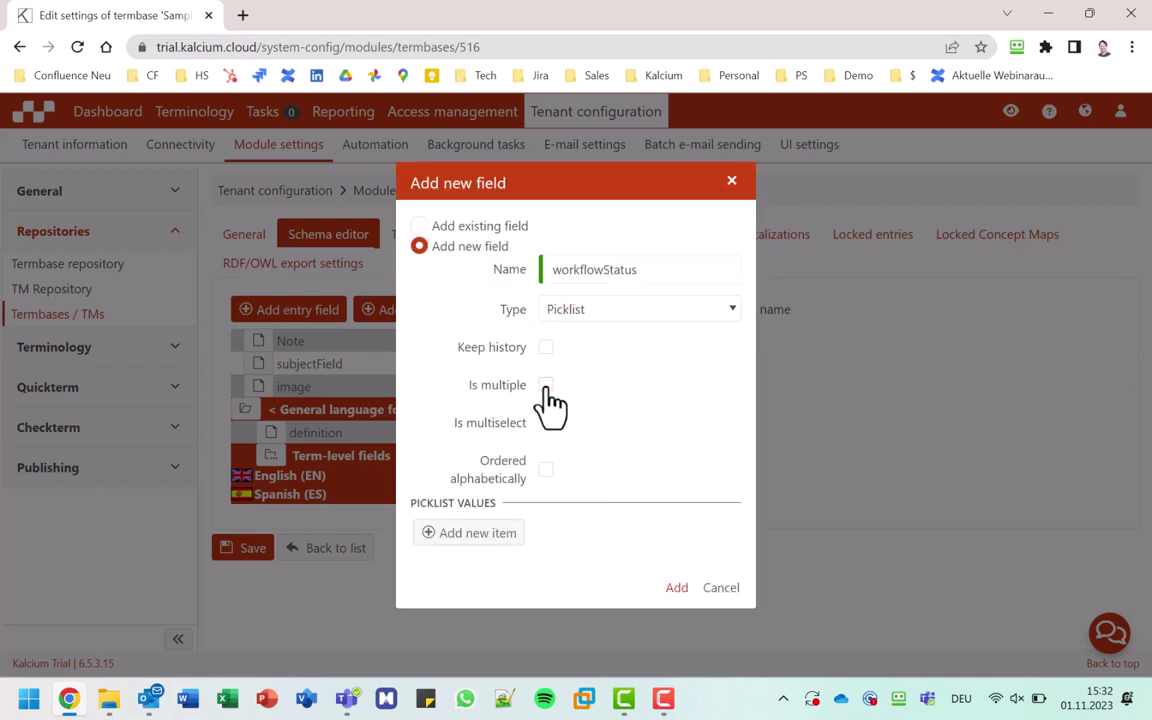
left_click(468, 534)
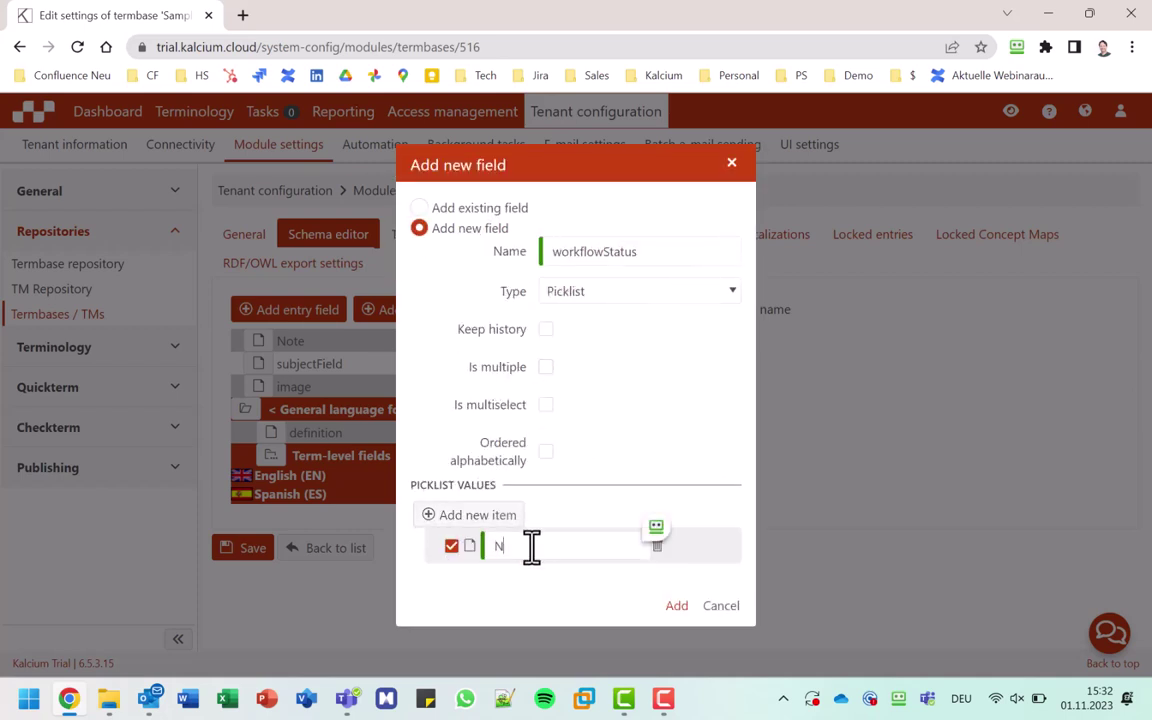
left_click(500, 518)
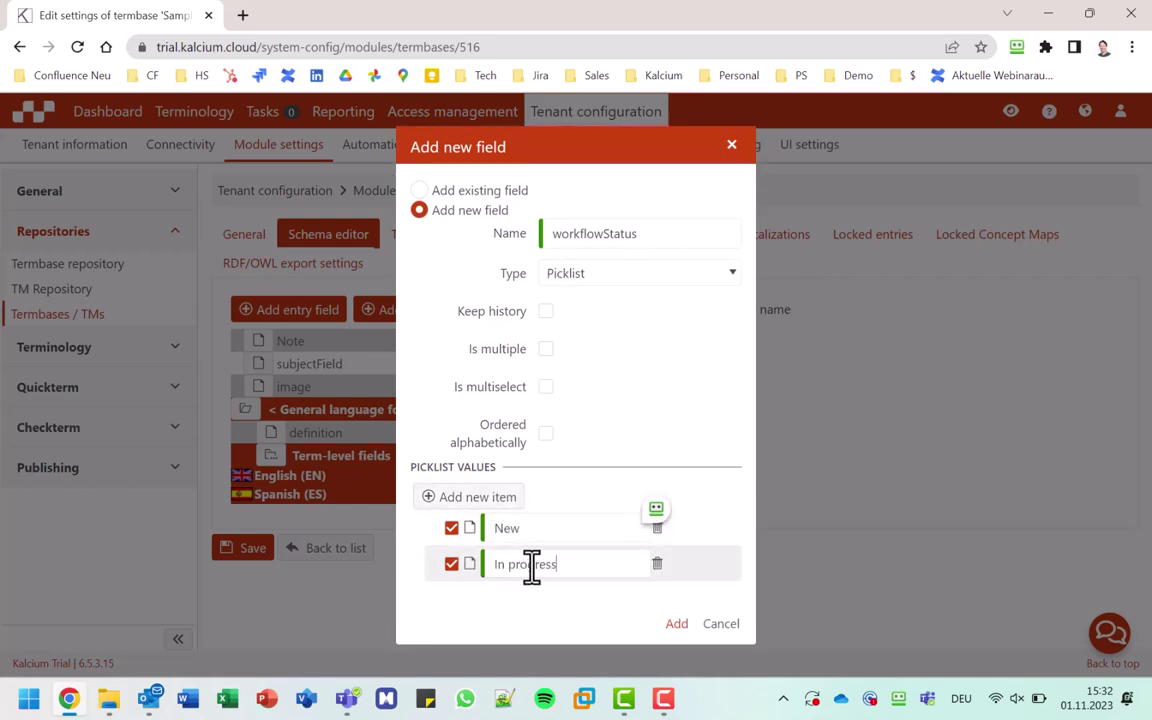
left_click(502, 498)
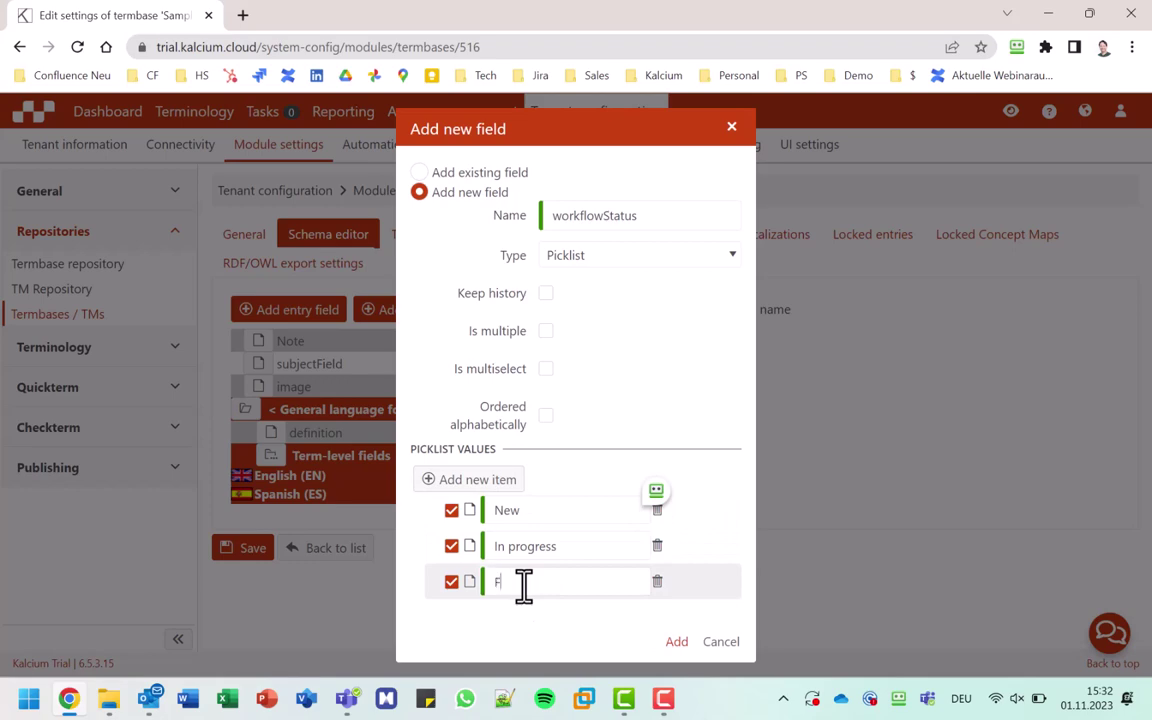
left_click(674, 641)
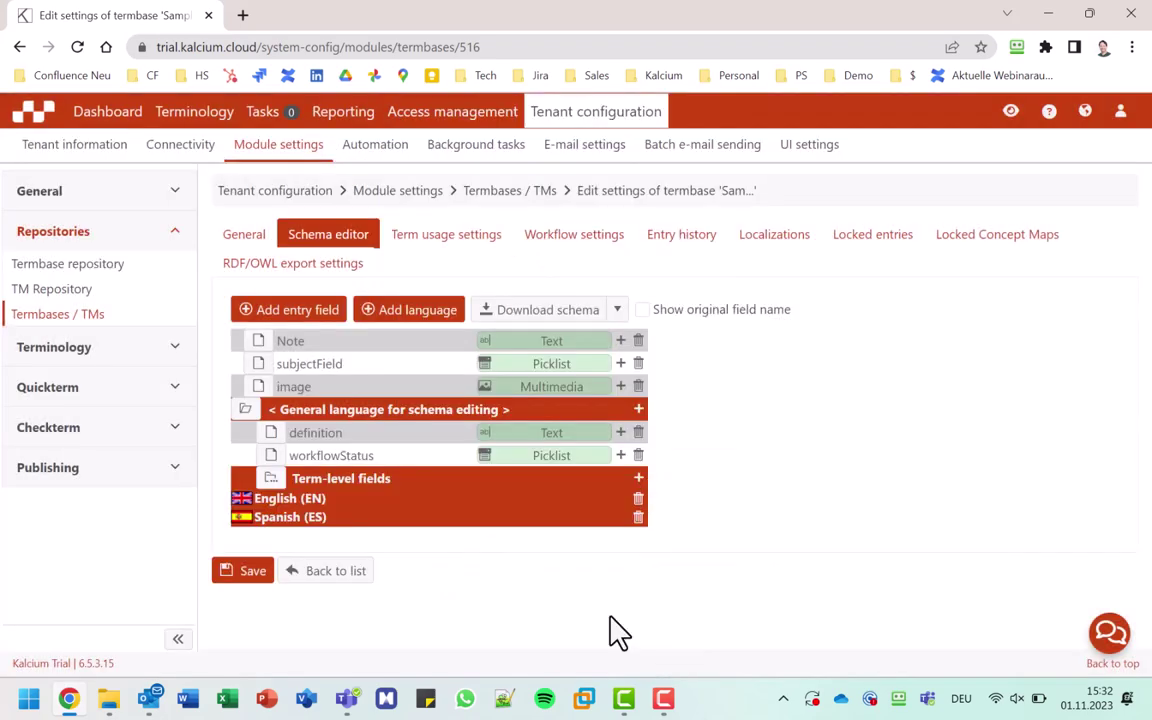
Step: Add a term-level picklist field named usageStatus with item Rejected and a second item, and expand the term-level fields
left_click_drag(293, 478, 357, 483)
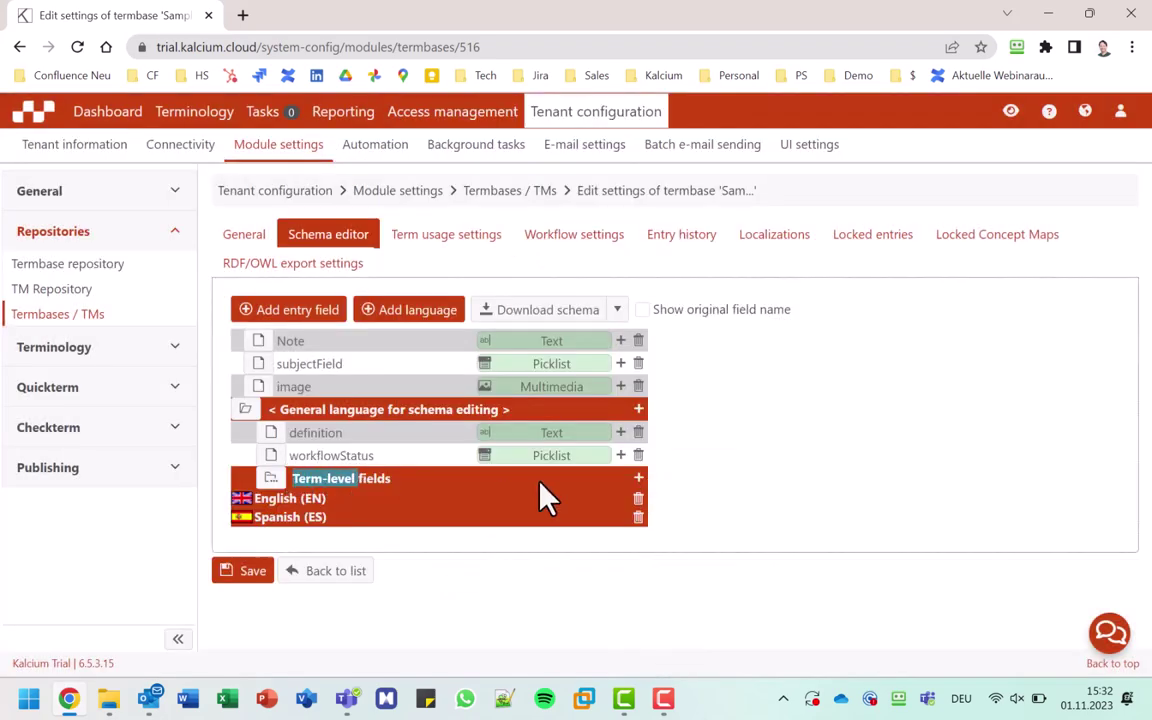
left_click(639, 480)
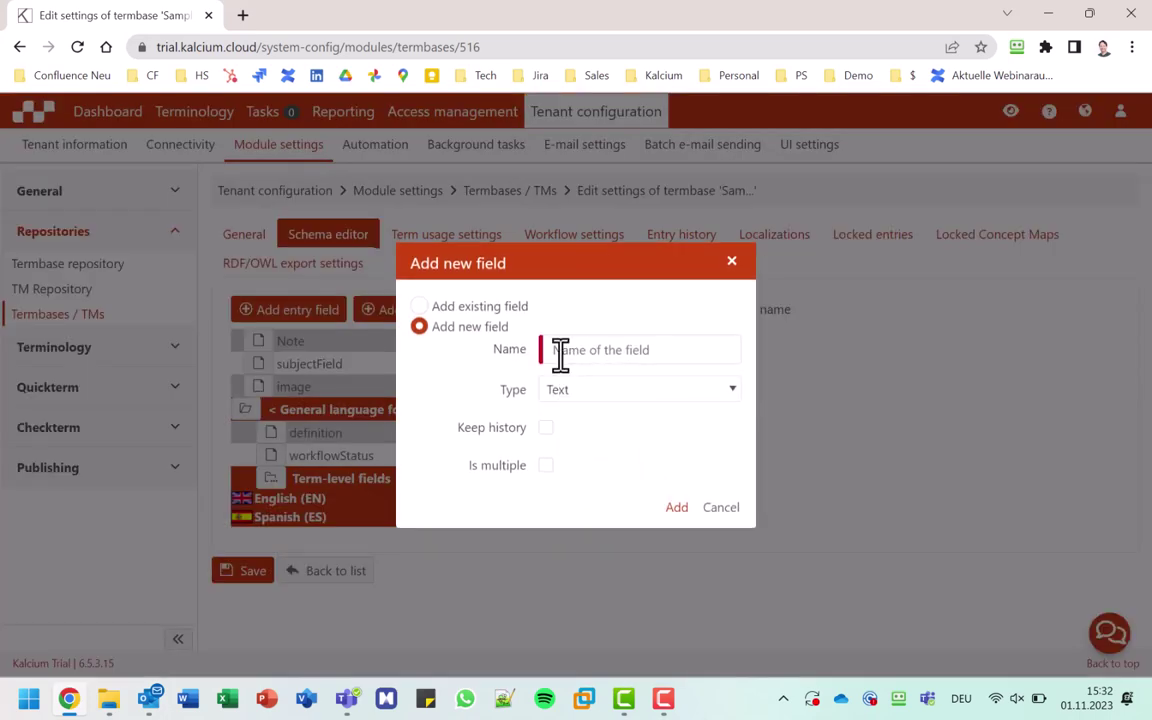
type("usageStatus")
left_click(555, 391)
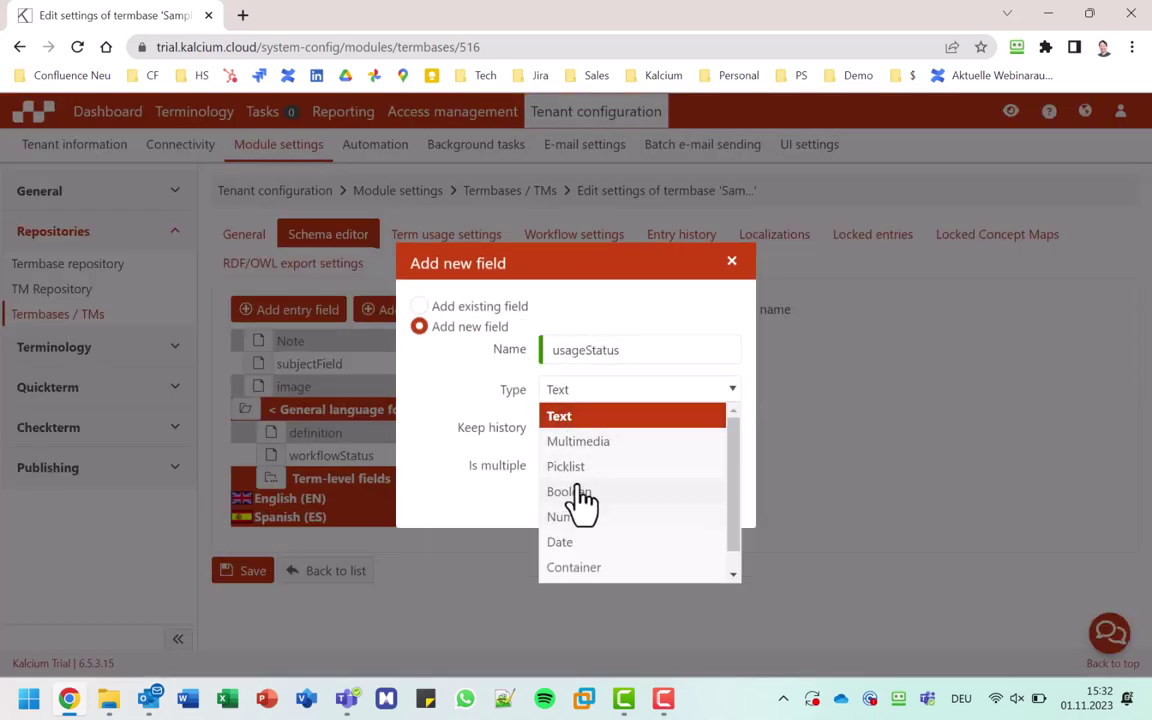
left_click(578, 466)
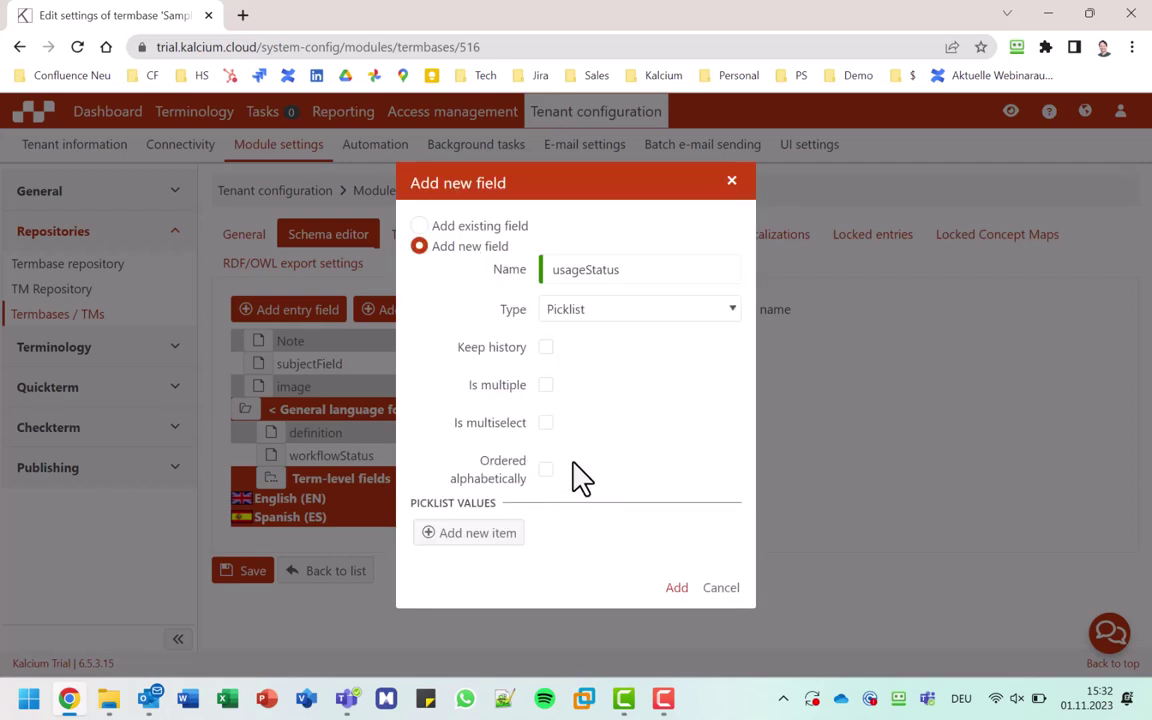
left_click(470, 533)
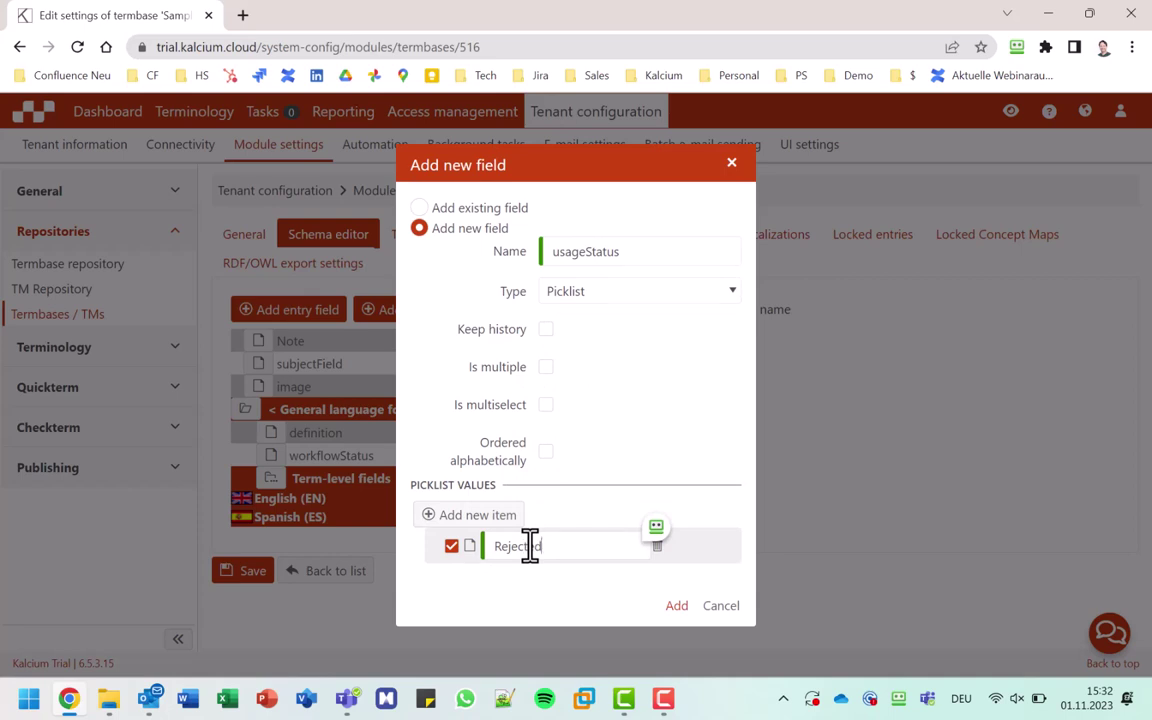
left_click(480, 516)
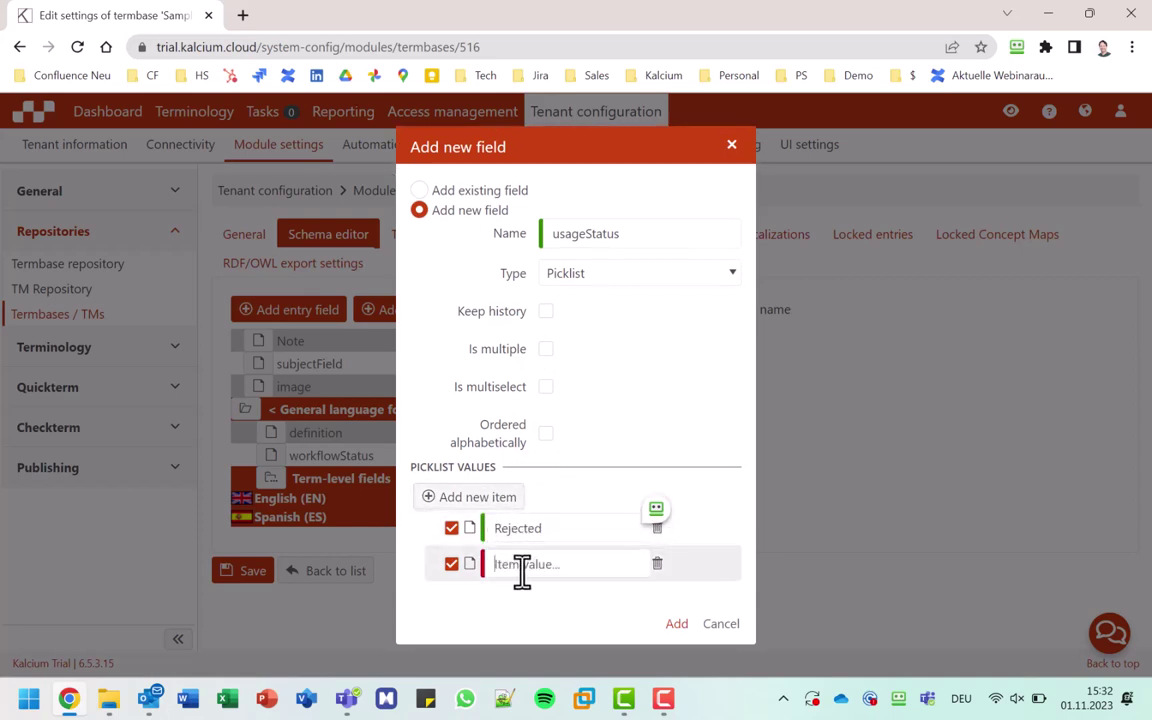
left_click(673, 623)
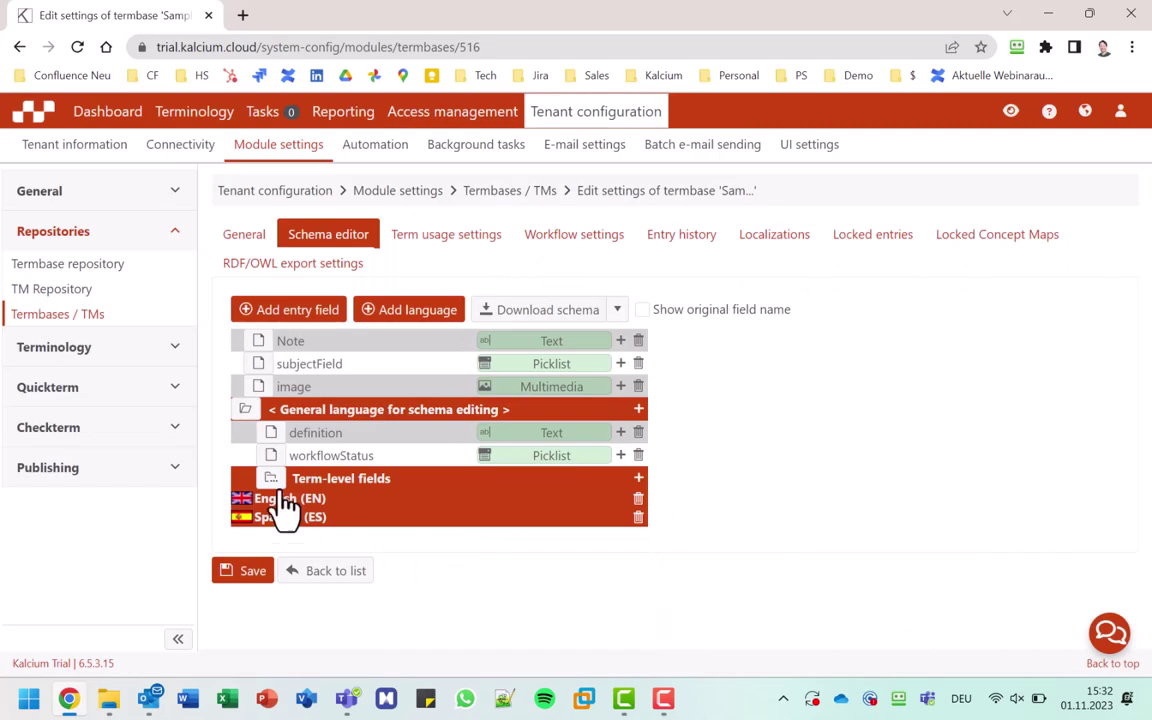
left_click(271, 481)
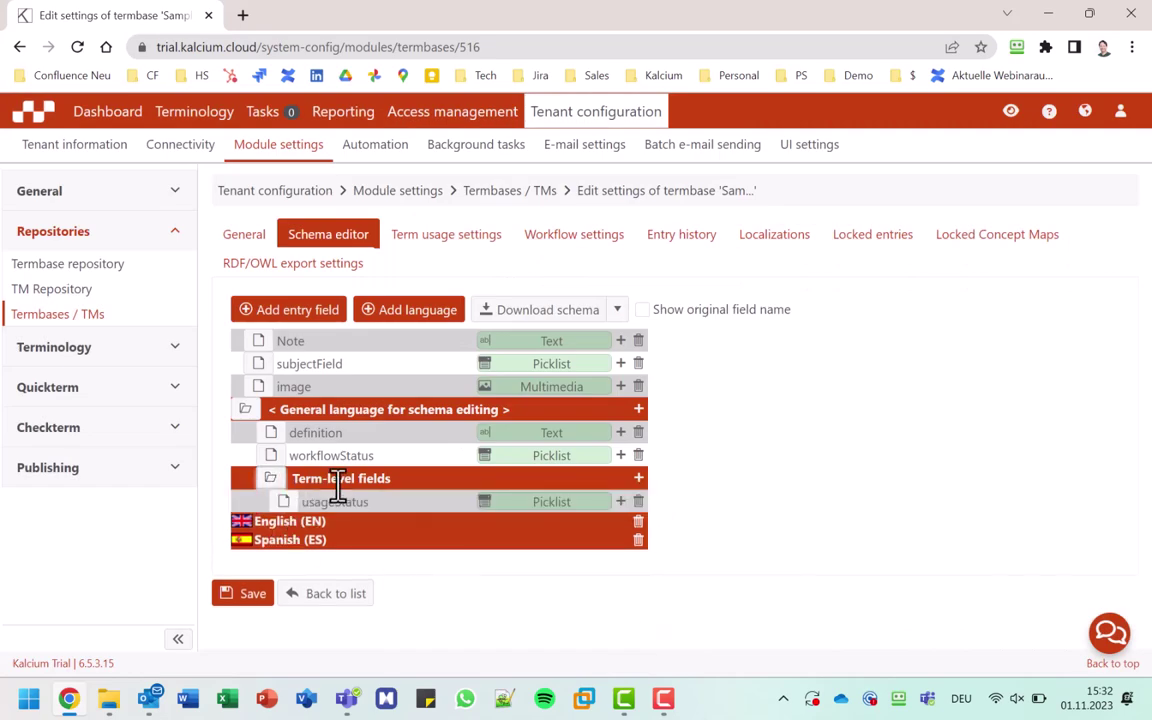
Step: Add a term-level picklist field named termType with items noun, verb and a third item for abbreviations
left_click(638, 479)
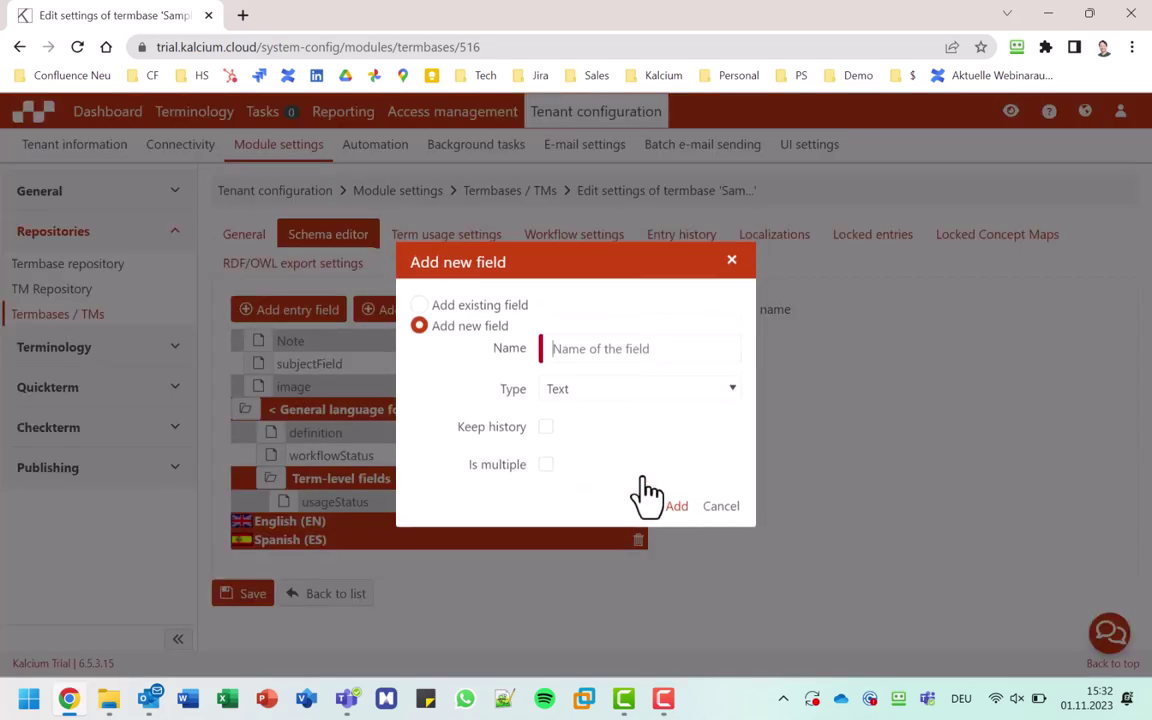
left_click(580, 391)
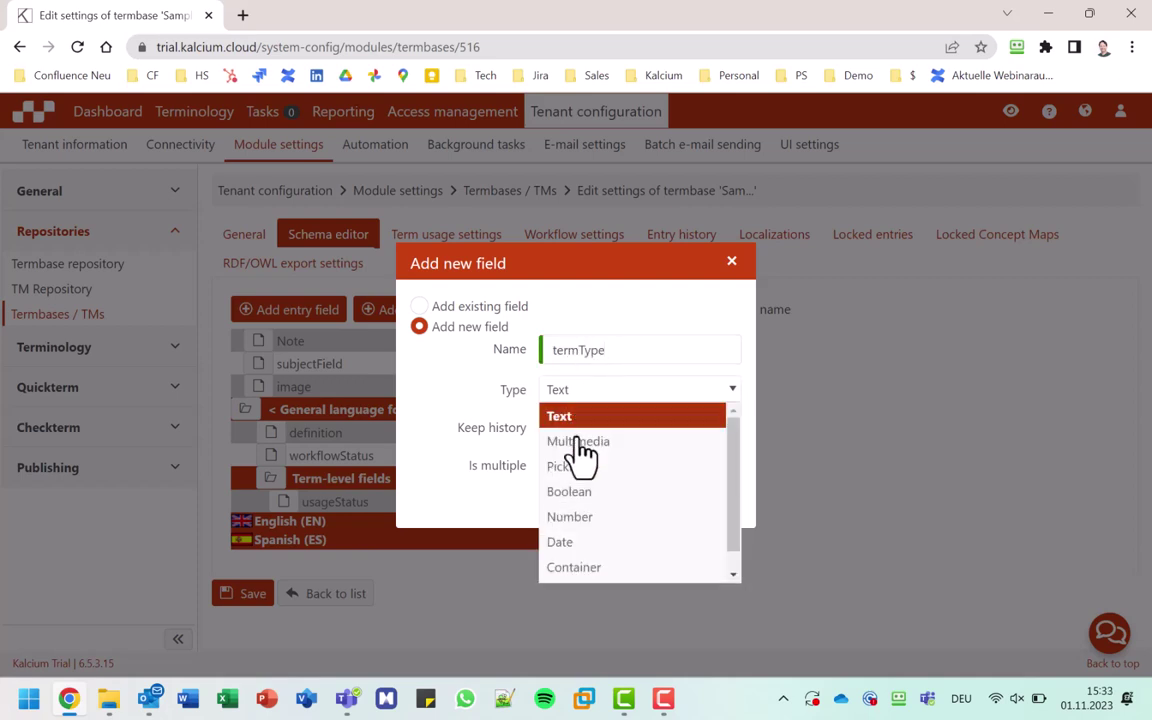
left_click(576, 468)
left_click(482, 535)
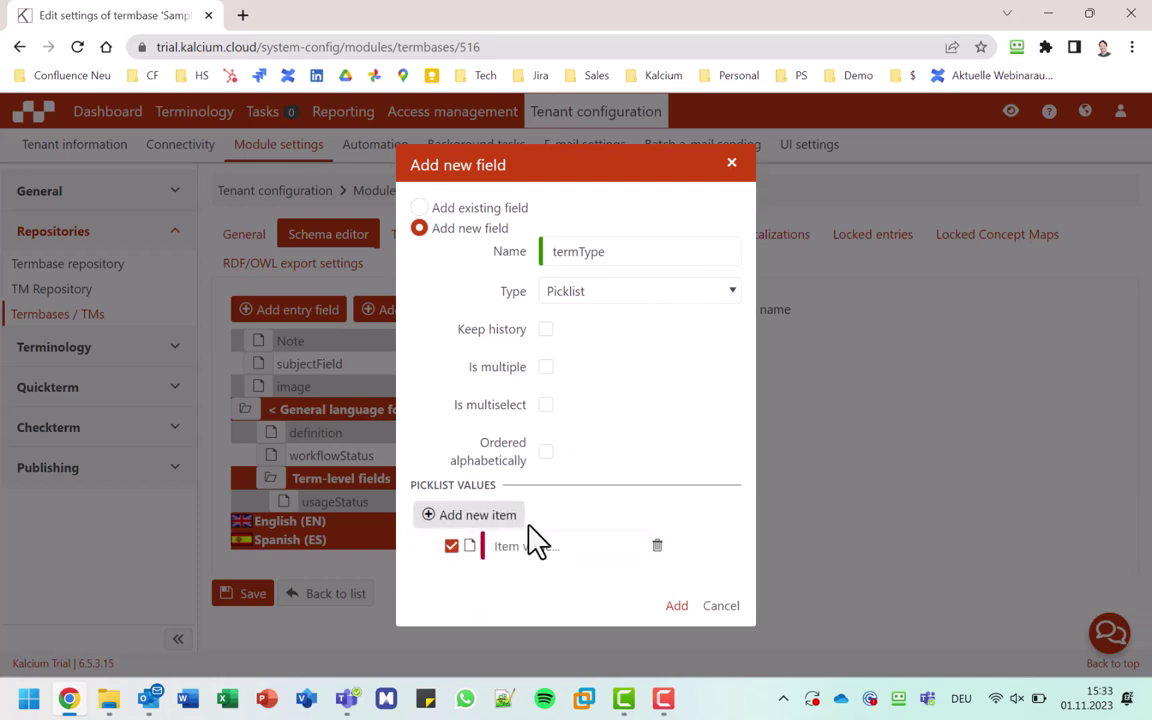
left_click(505, 518)
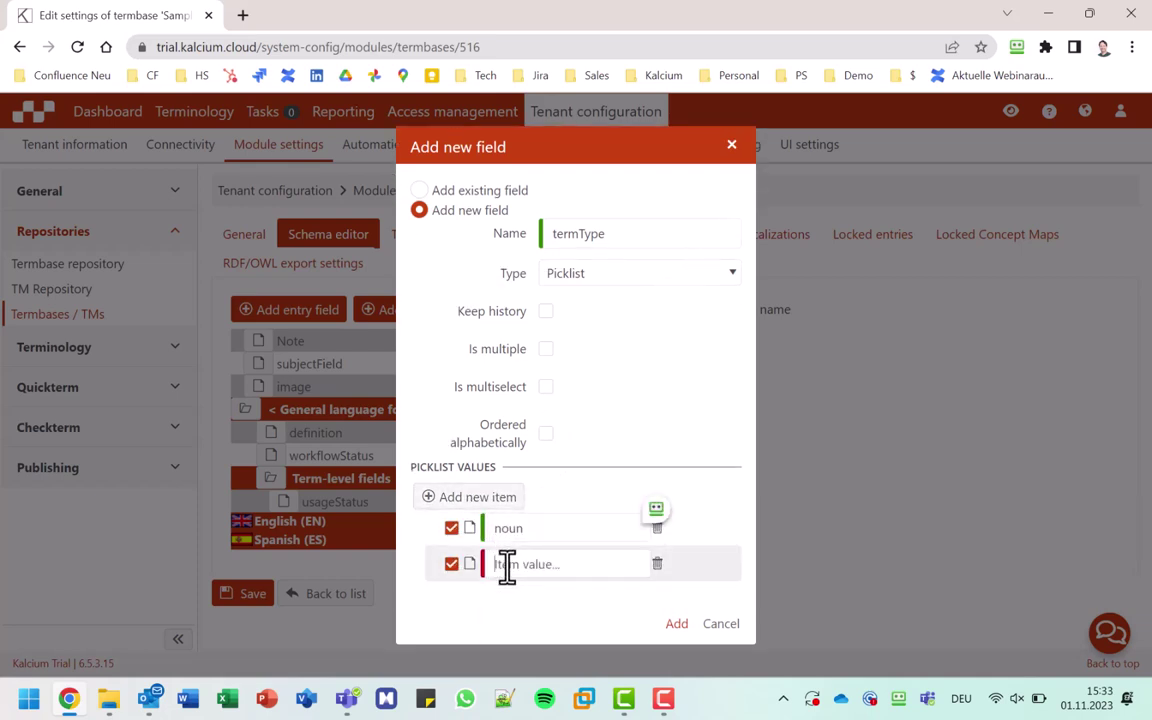
type("verb")
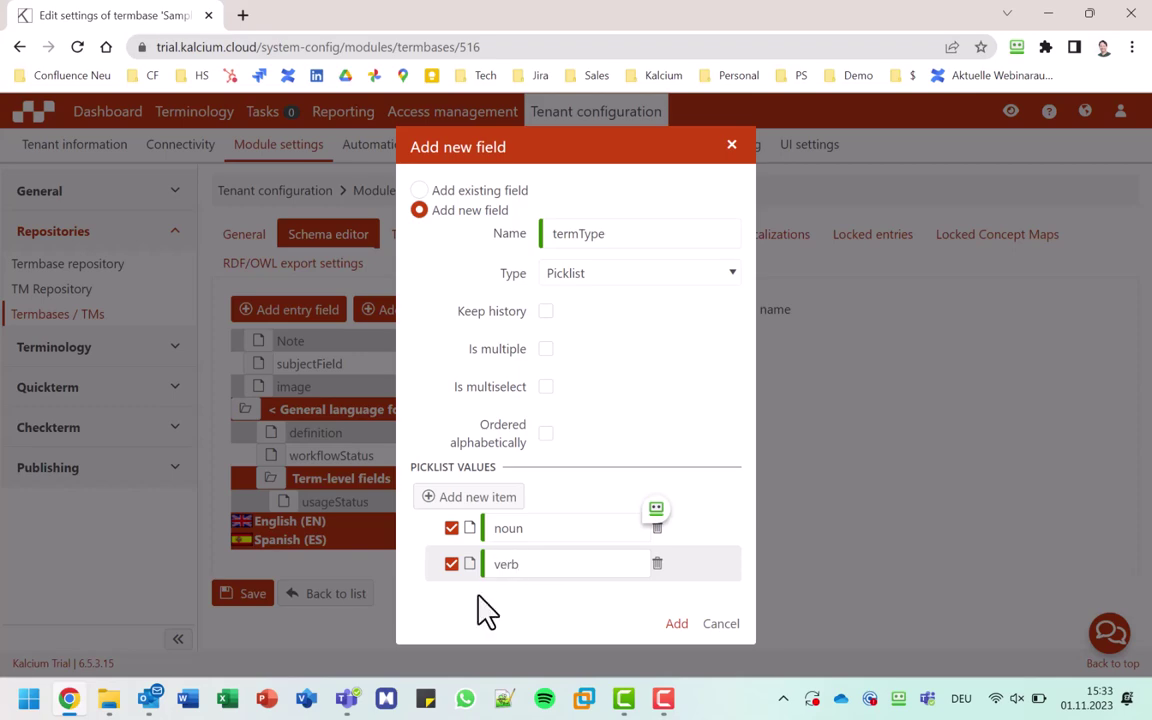
left_click(478, 497)
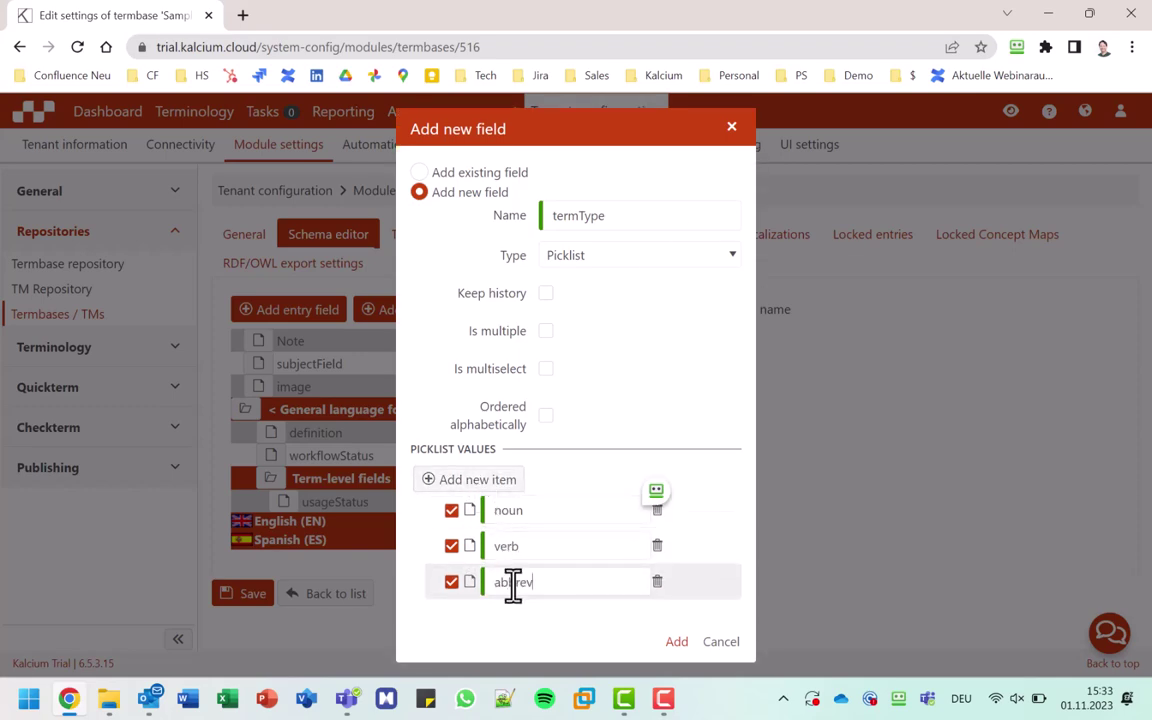
left_click(676, 643)
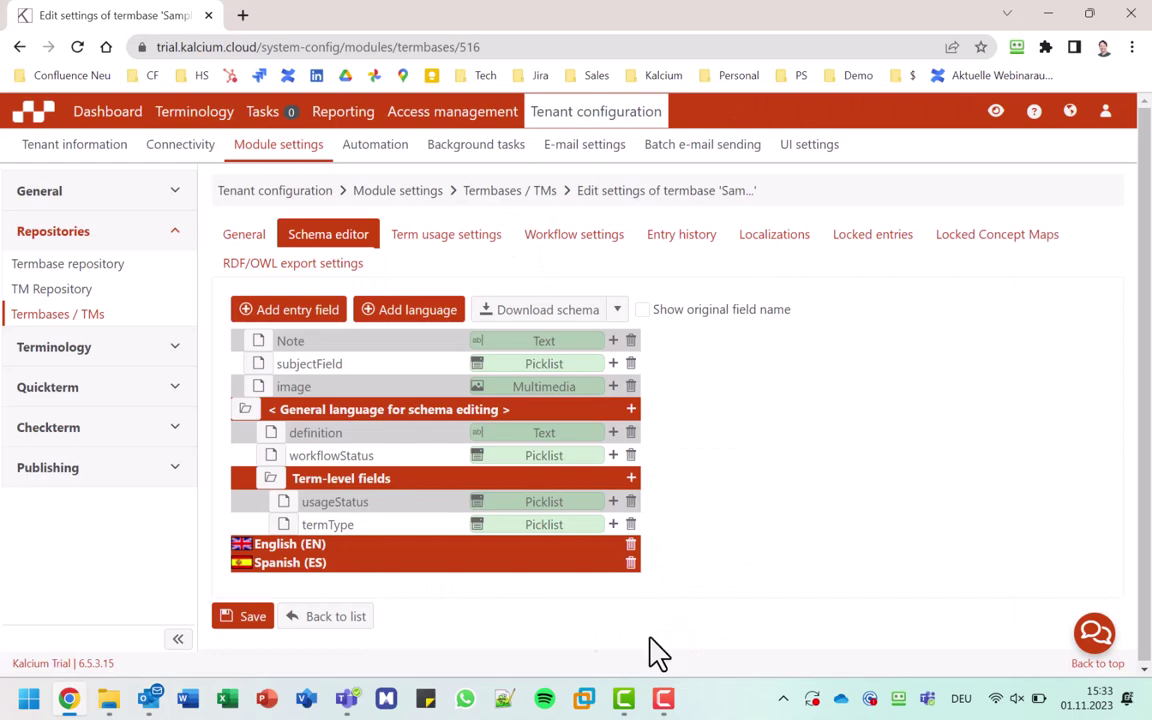
Step: Add the existing Note field to the term-level fields, save the schema and return to the termbase list
left_click(630, 478)
left_click(482, 308)
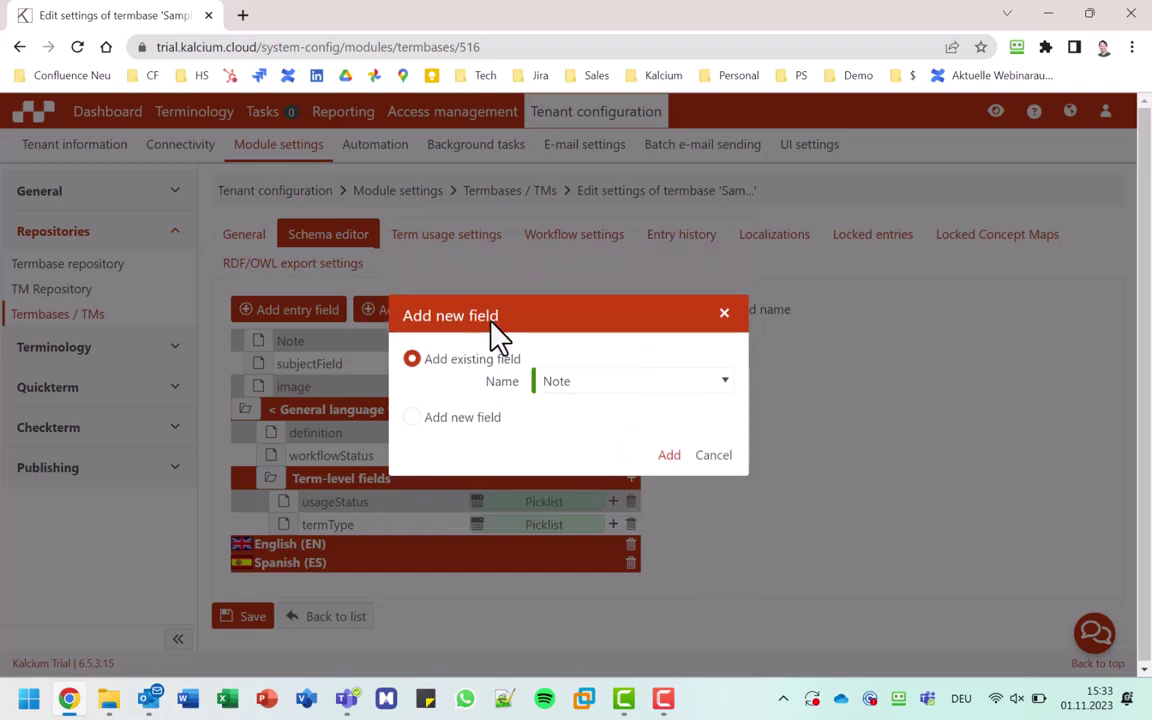
left_click(577, 400)
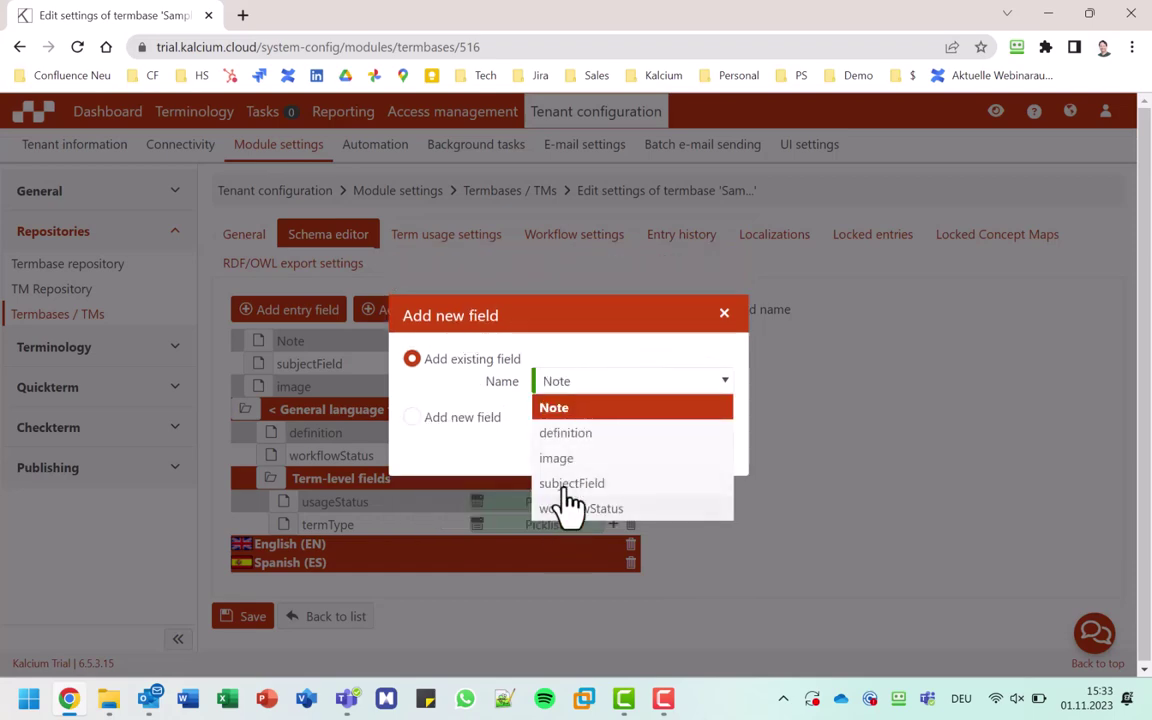
left_click(560, 409)
left_click(665, 458)
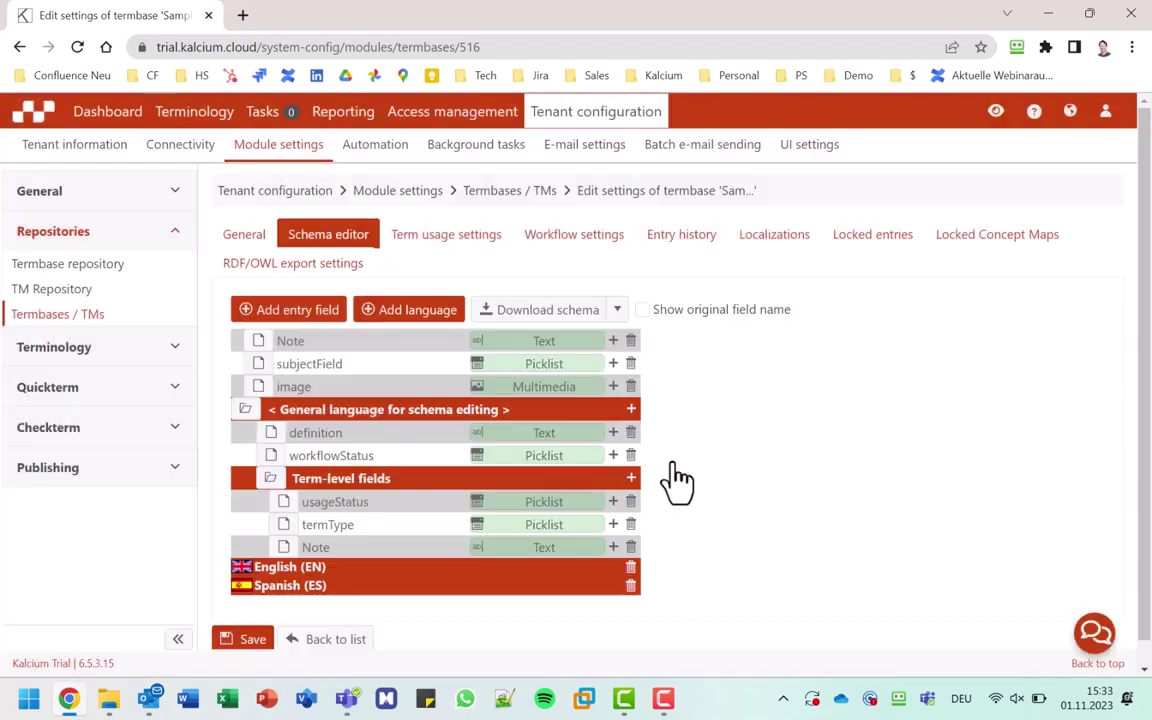
left_click(250, 646)
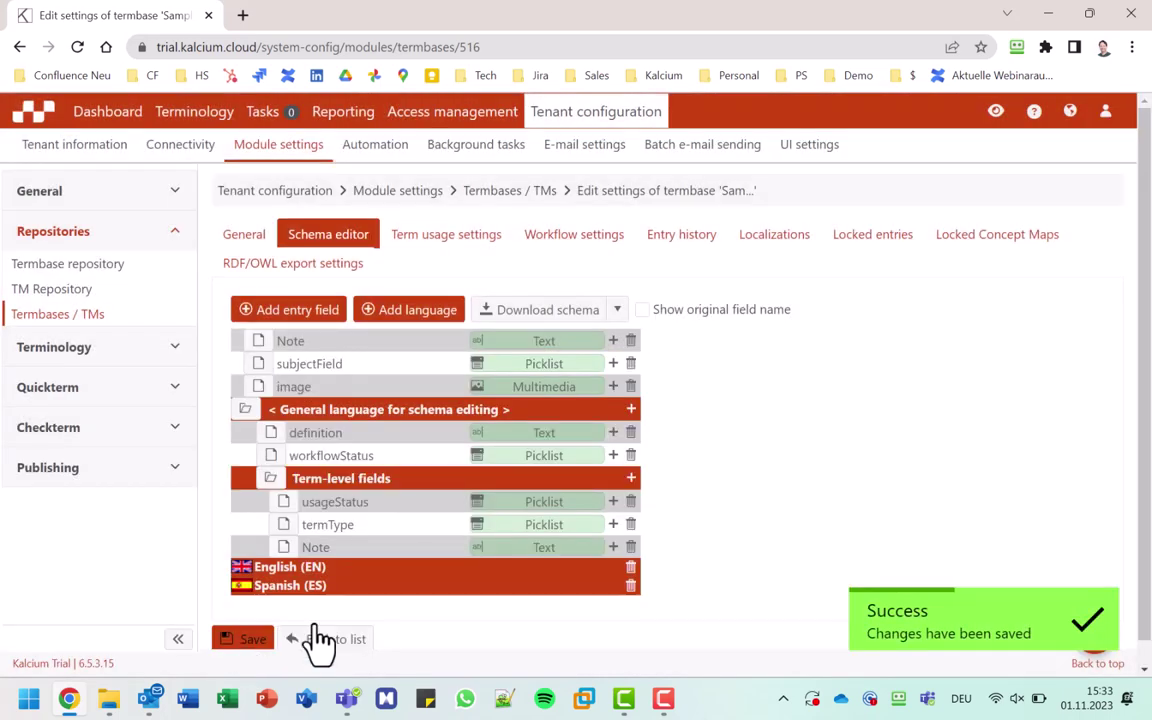
left_click(75, 314)
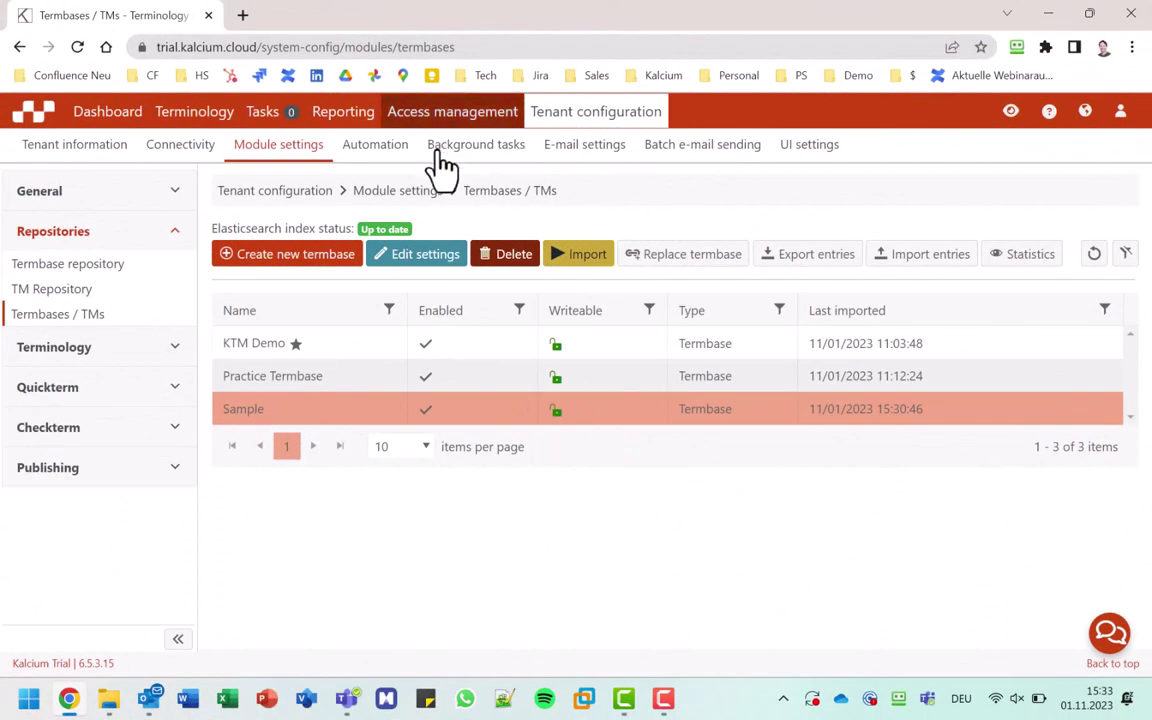
Step: Open the Terminologists_University group, found under _Base and terminologist in access management, for editing
left_click(449, 118)
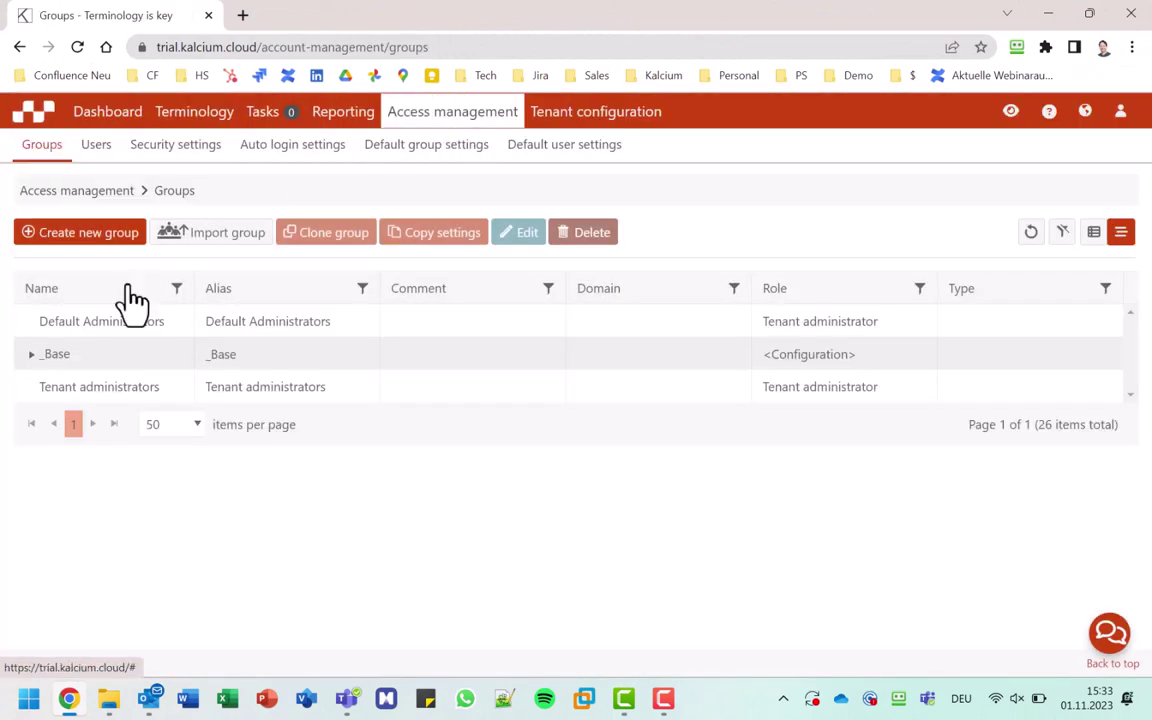
left_click(32, 356)
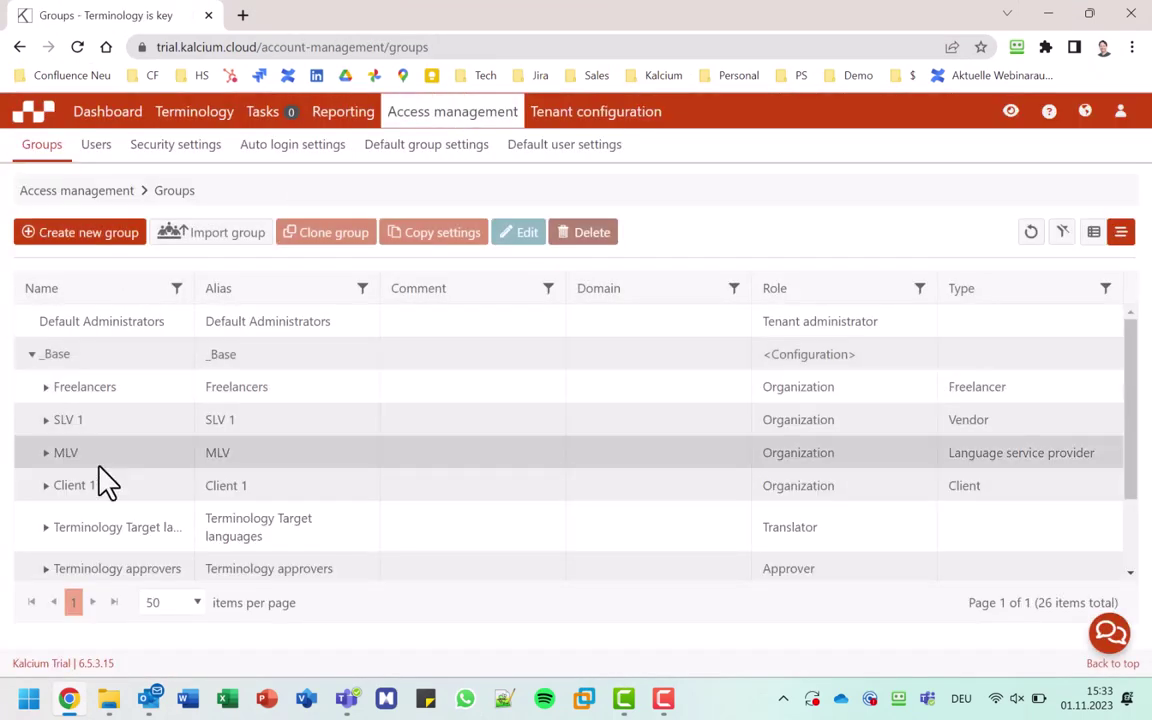
scroll(98, 476, "down", 2)
left_click(45, 500)
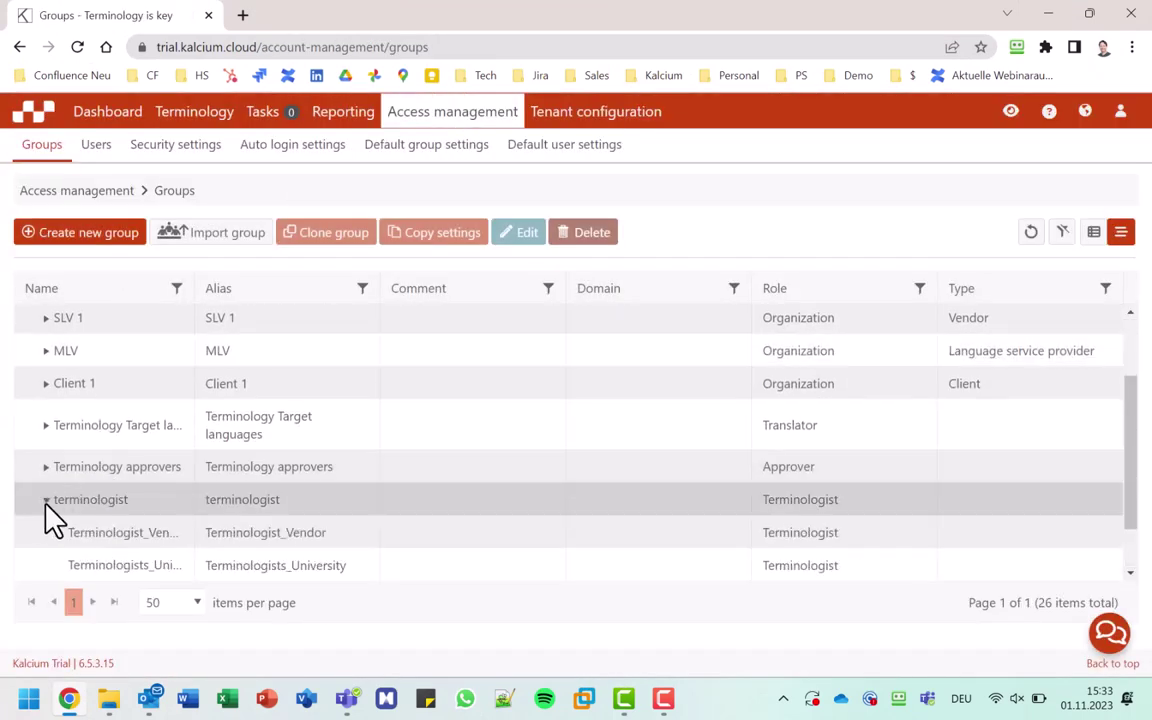
scroll(46, 512, "down", 2)
left_click(114, 495)
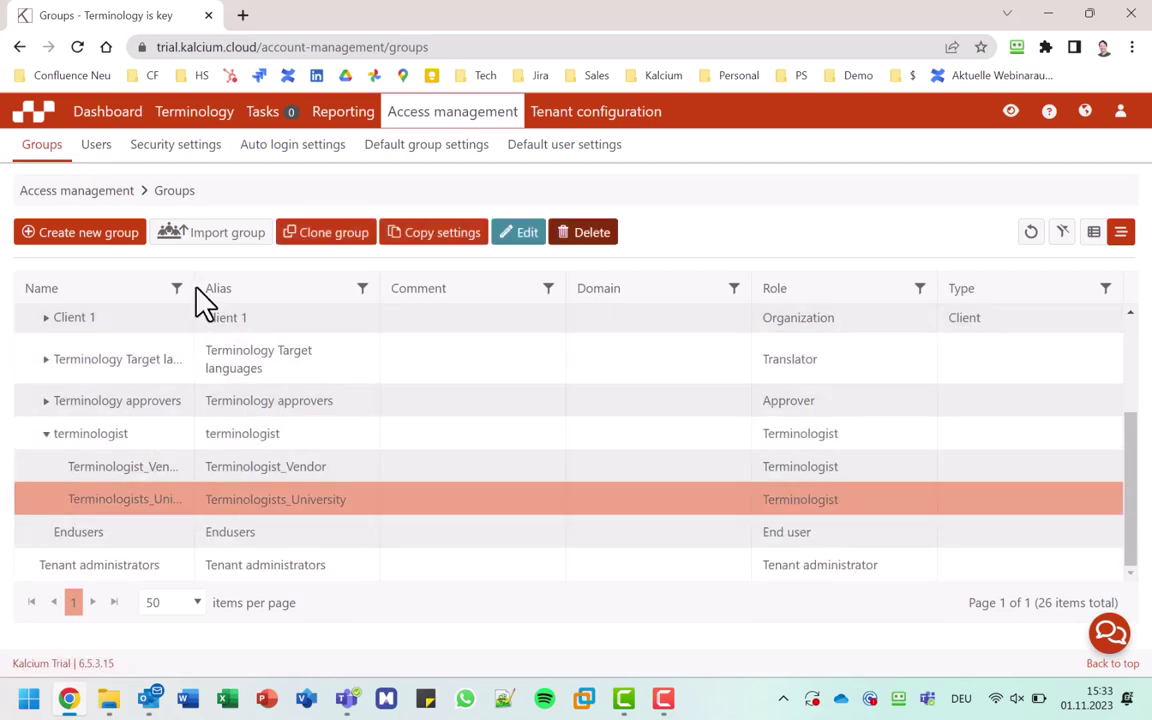
left_click(519, 234)
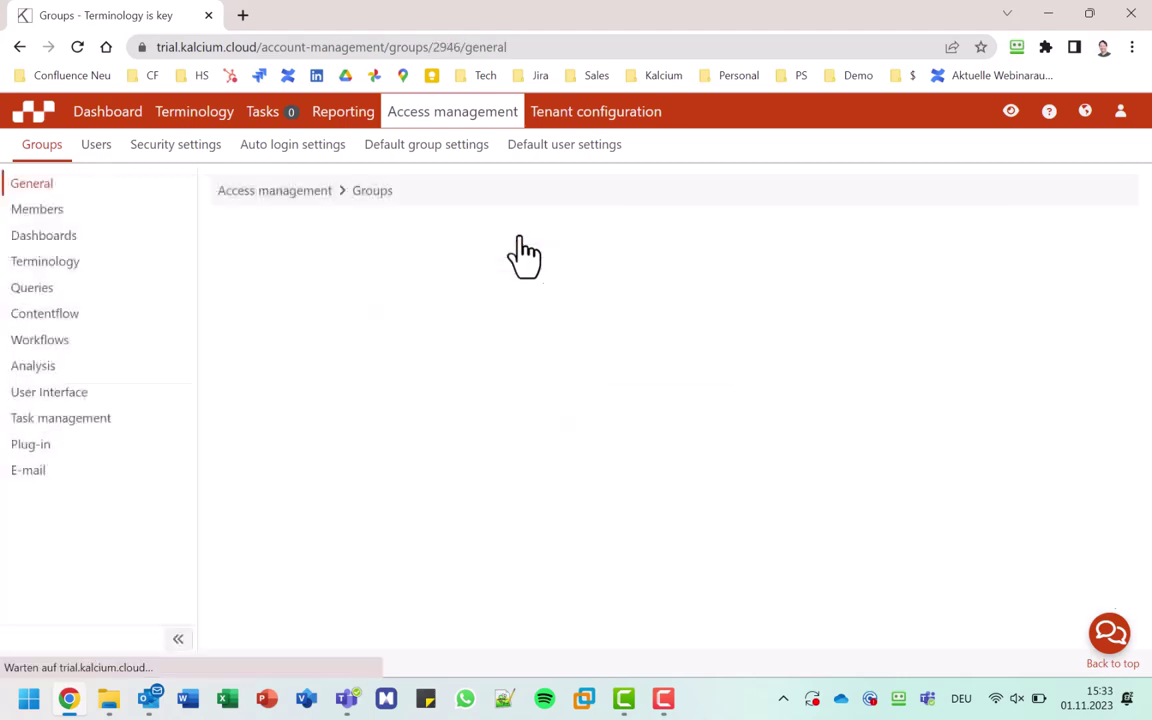
Step: Enable the Sample termbase for the Terminologists_University group in its terminology settings
left_click(45, 210)
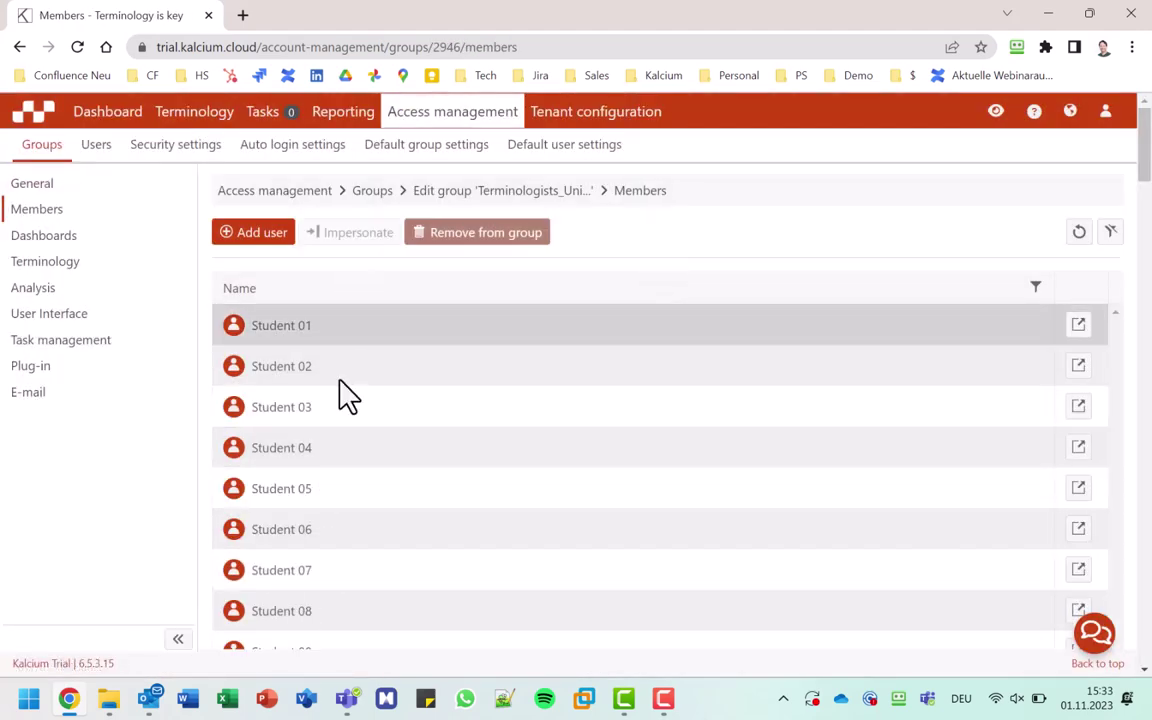
left_click(44, 264)
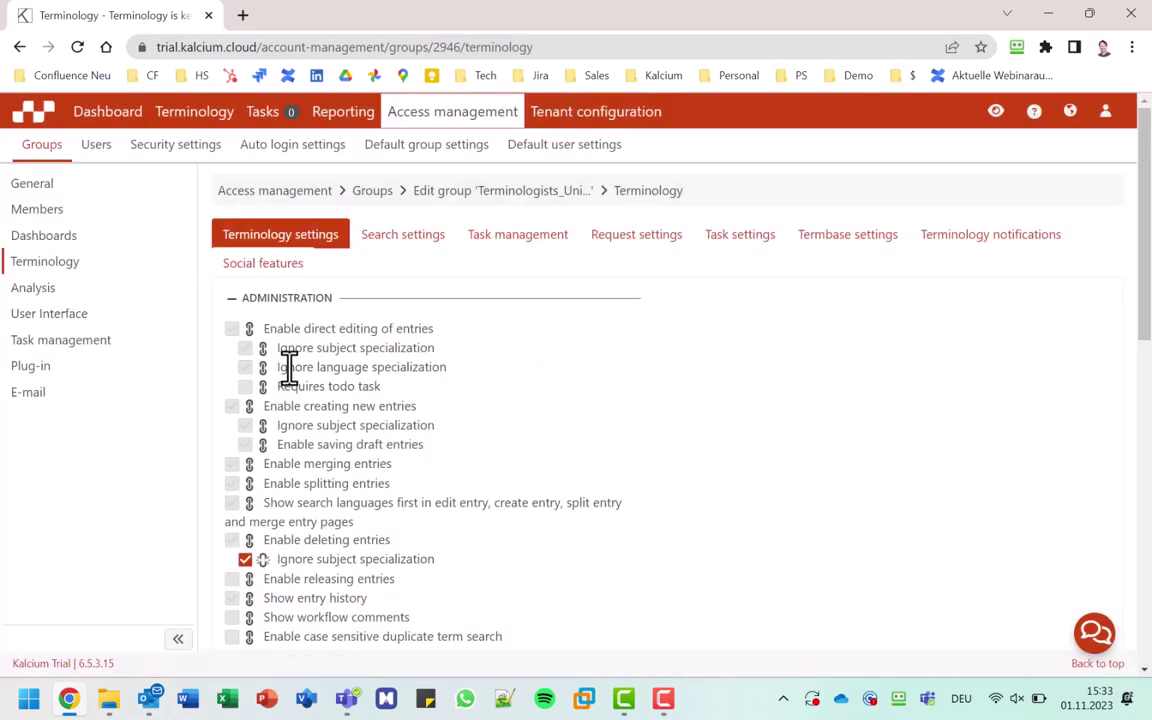
left_click(844, 238)
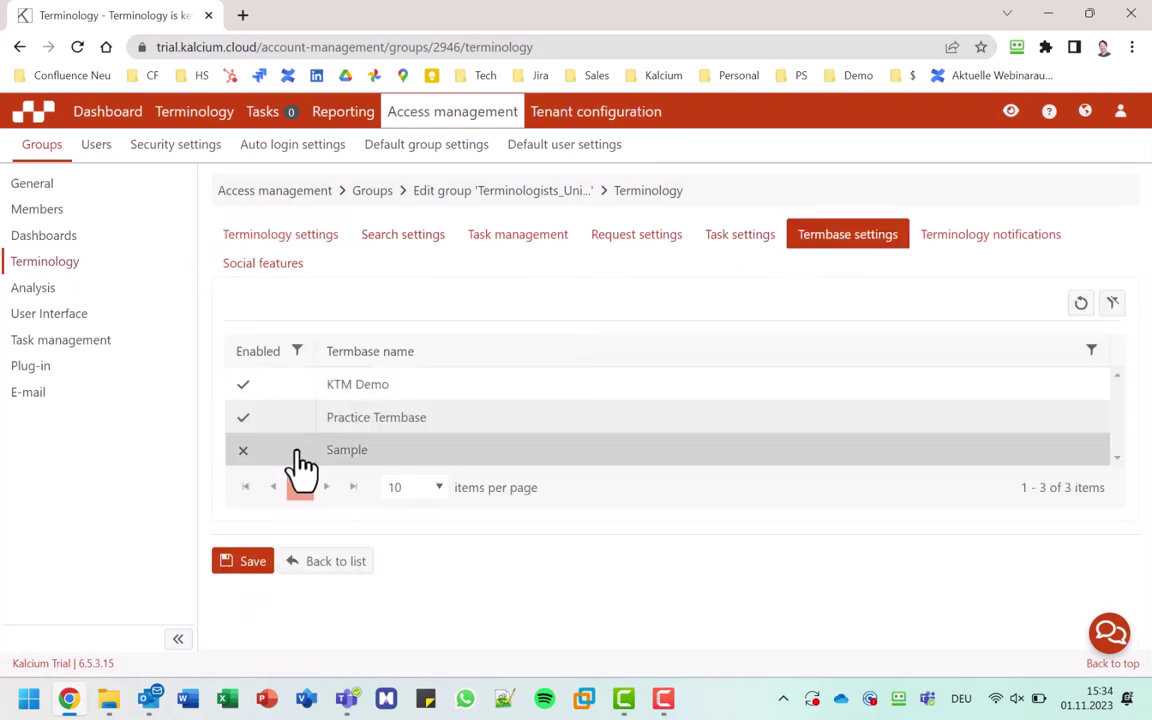
left_click(350, 455)
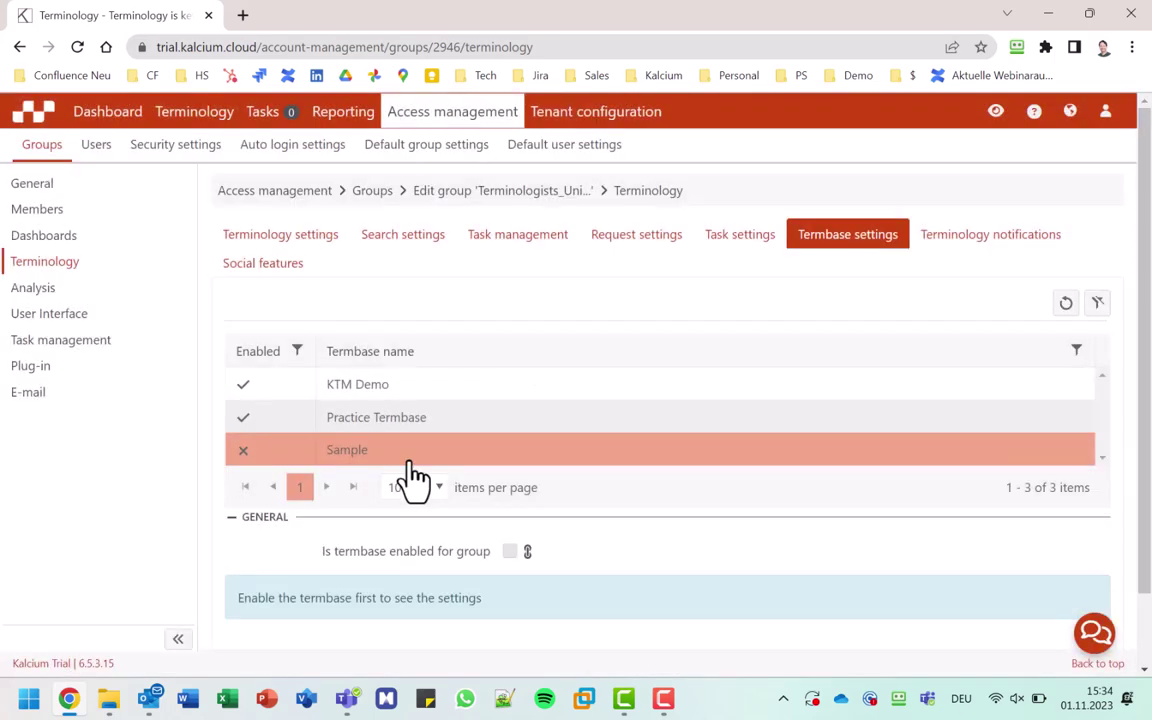
scroll(490, 497, "down", 1)
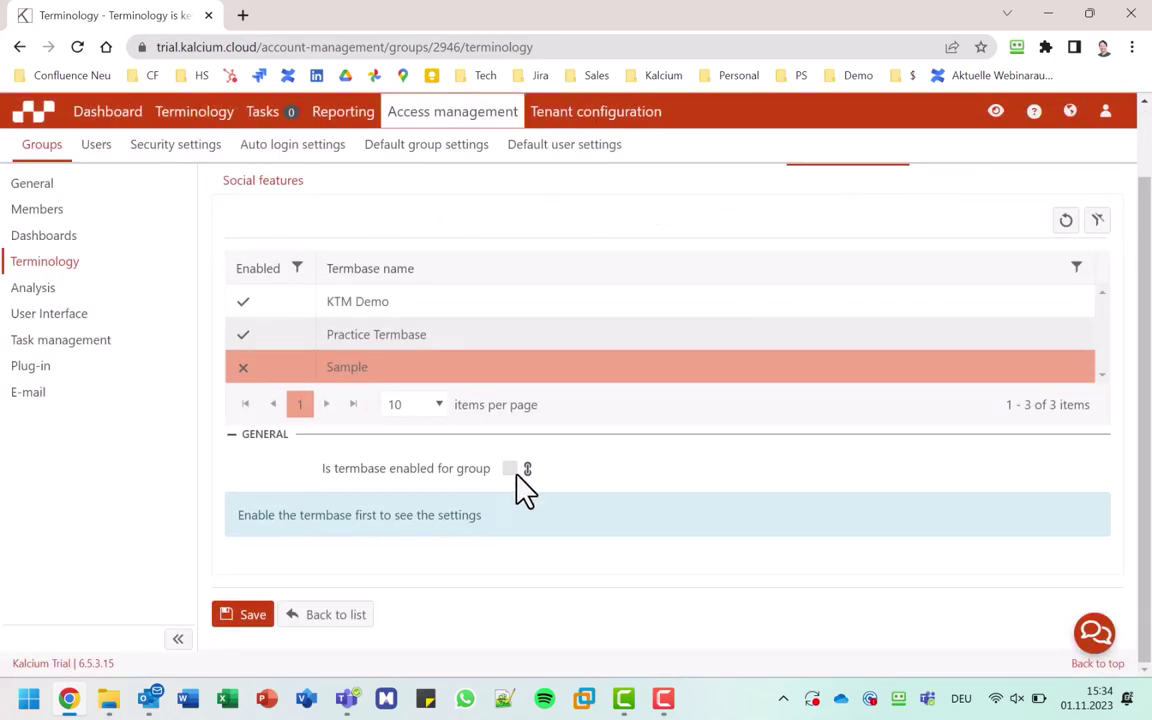
left_click(510, 470)
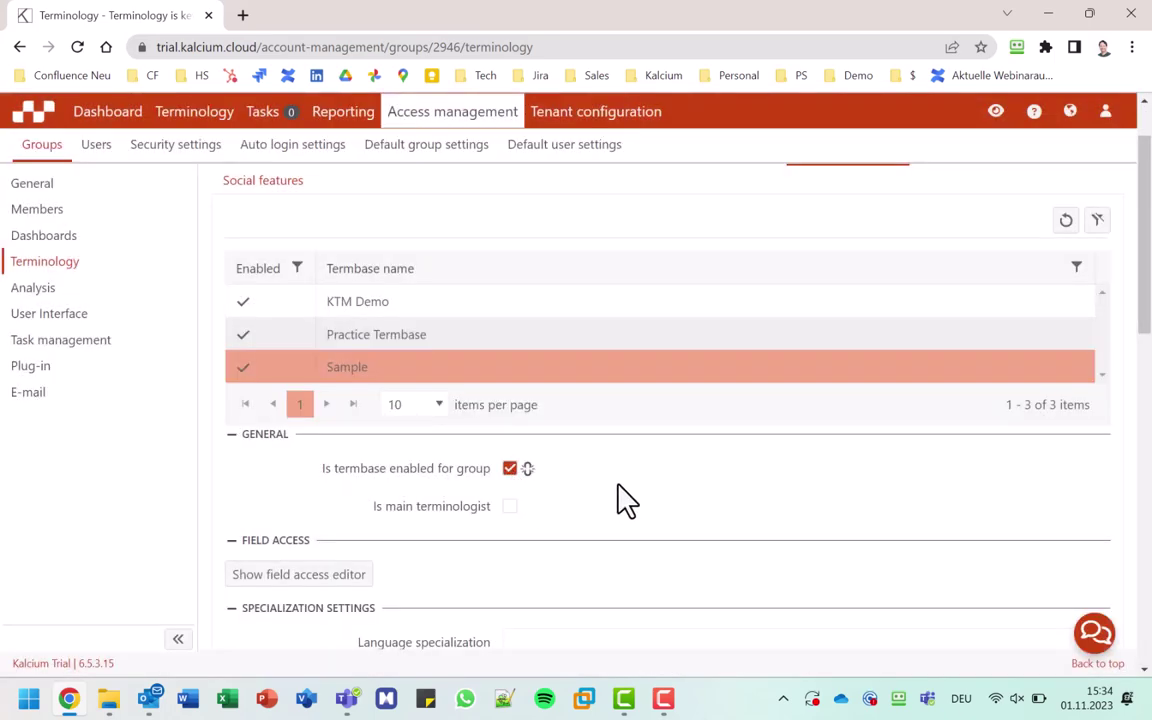
Step: In the field access editor, remove inheritance for the New entry workflow and enable all its languages and fields
scroll(618, 488, "down", 5)
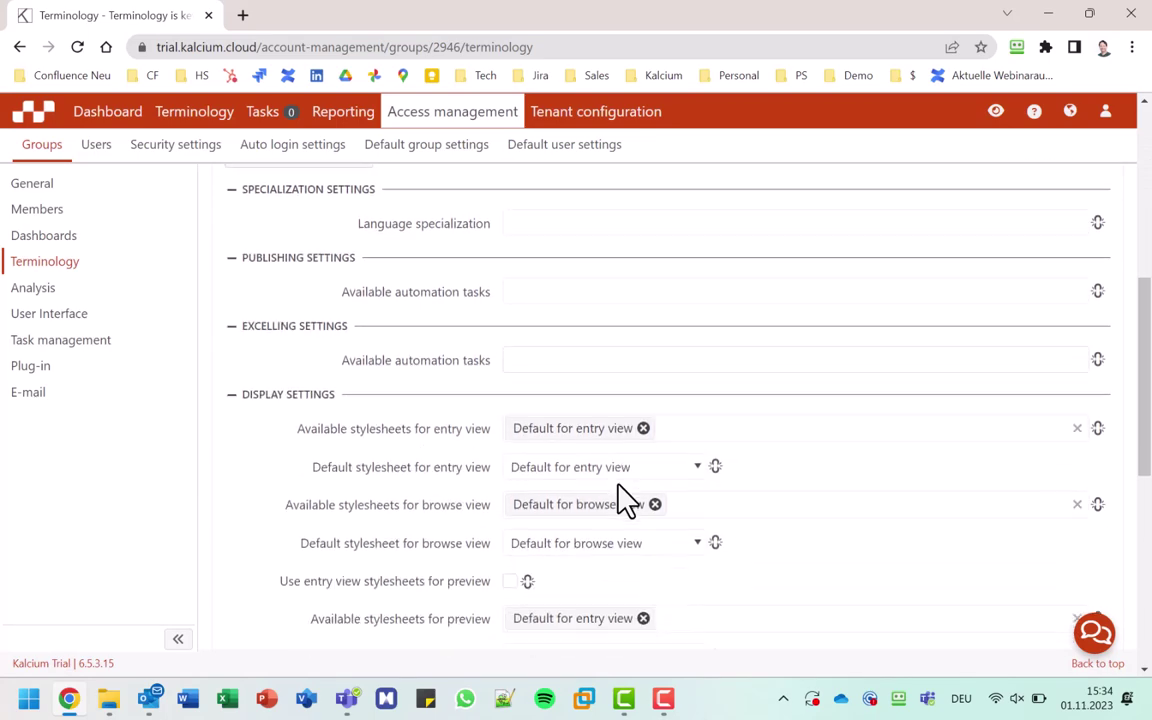
scroll(618, 497, "down", 2)
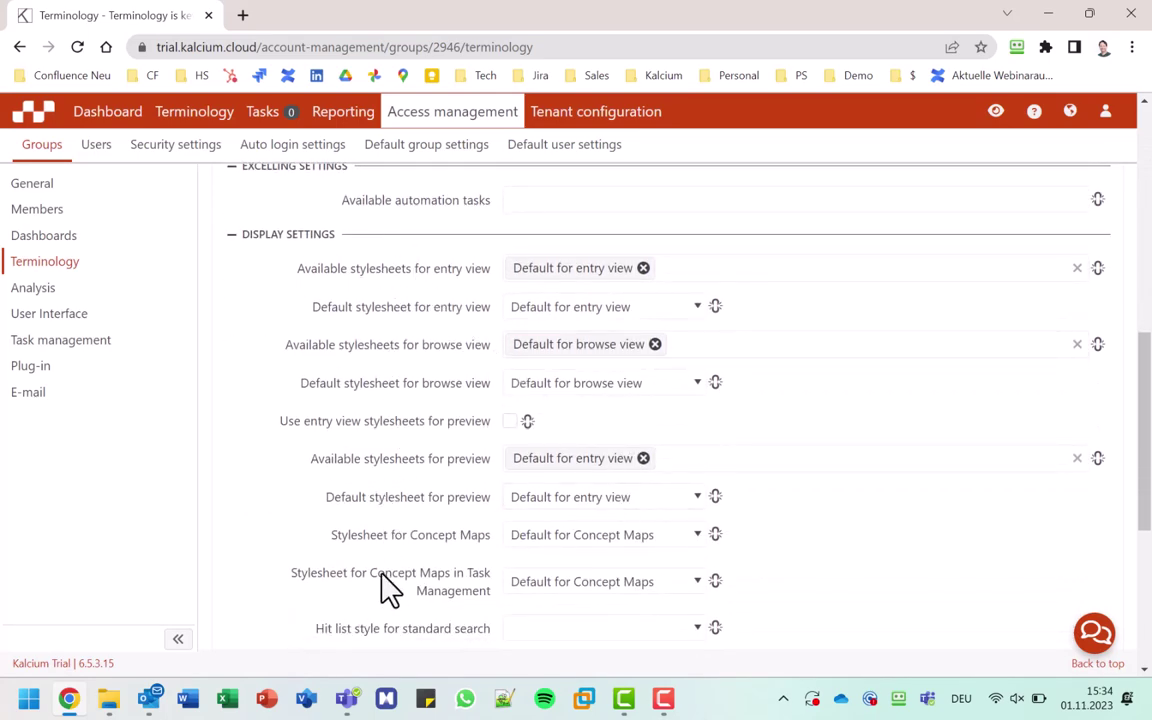
scroll(420, 318, "up", 3)
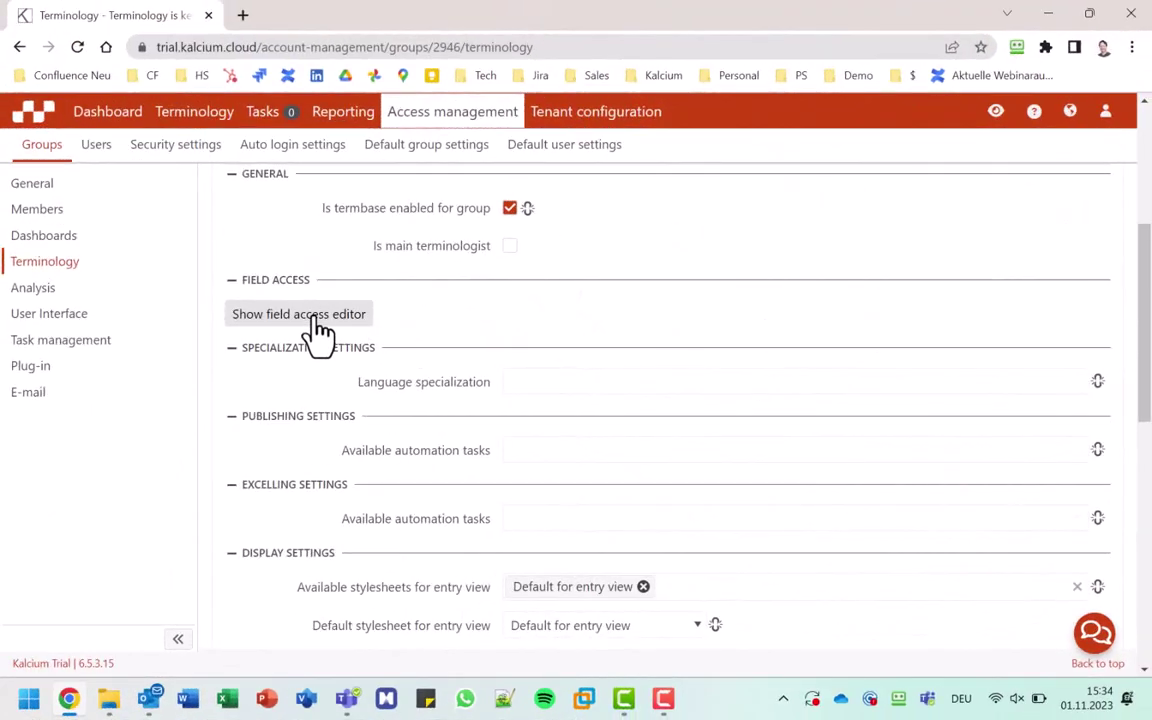
left_click(318, 320)
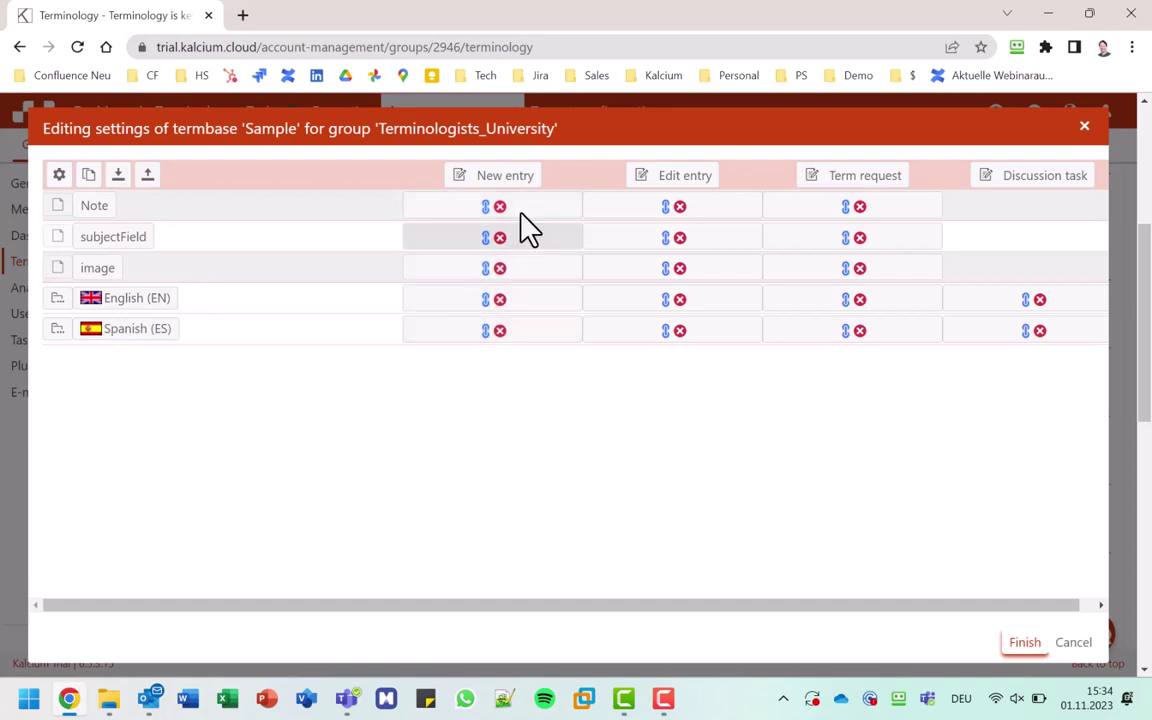
left_click(507, 185)
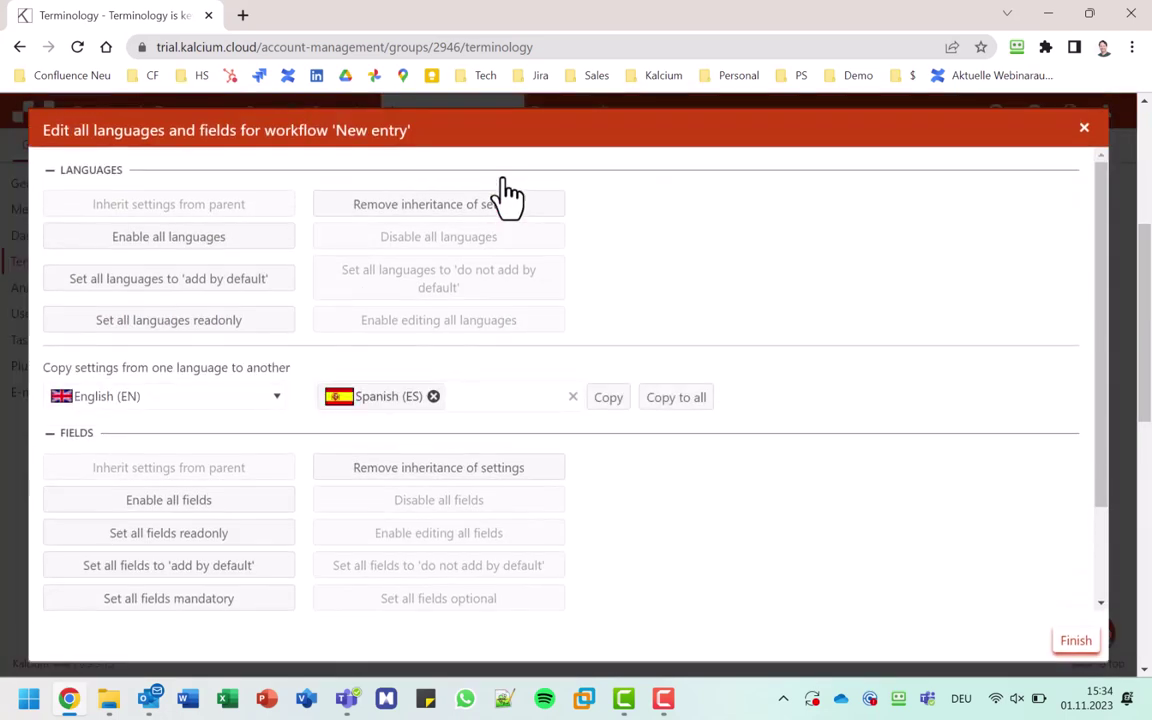
left_click(455, 208)
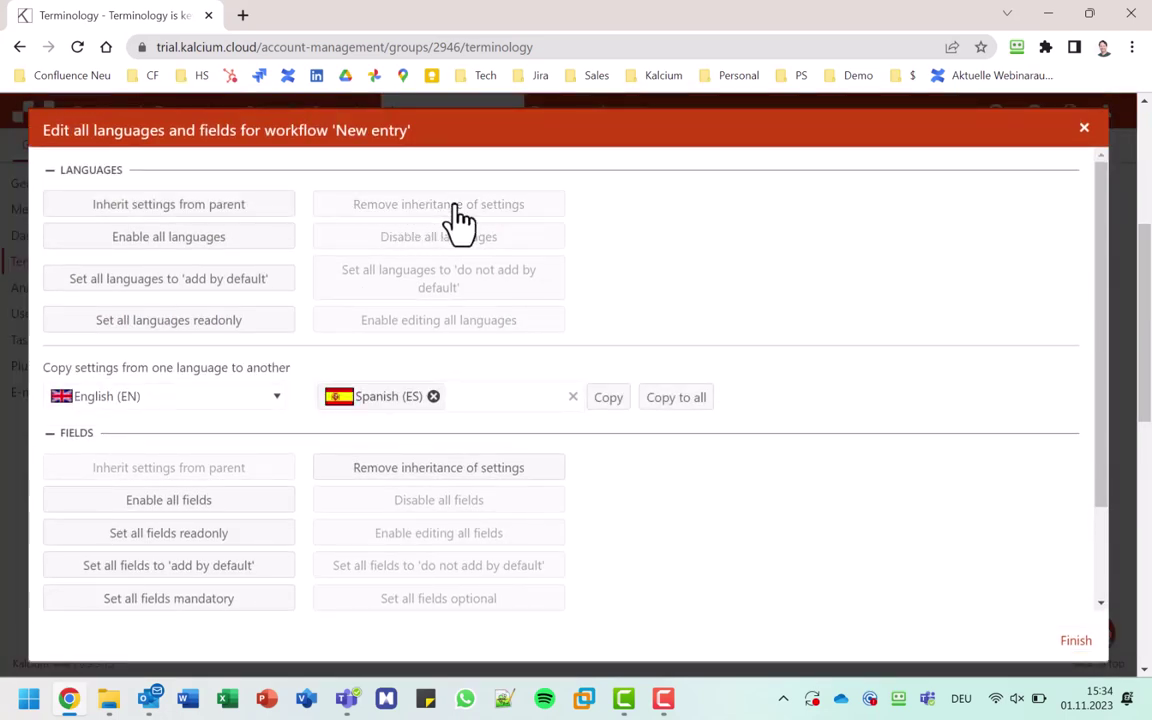
left_click(217, 238)
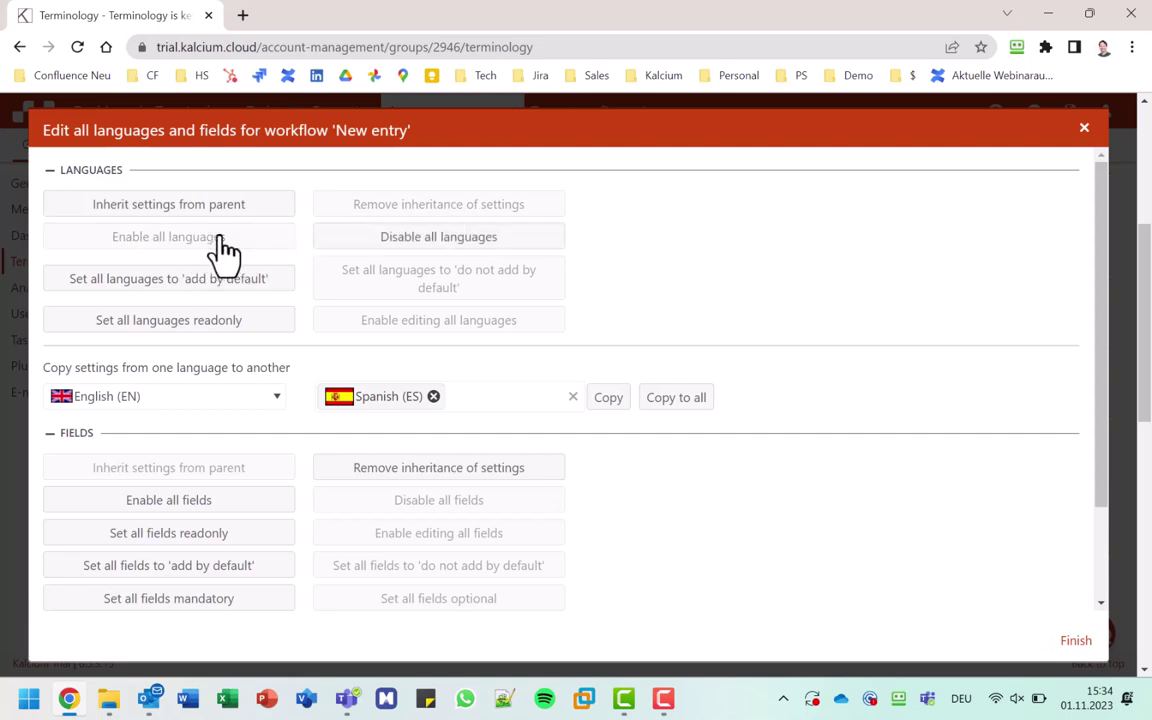
left_click(468, 478)
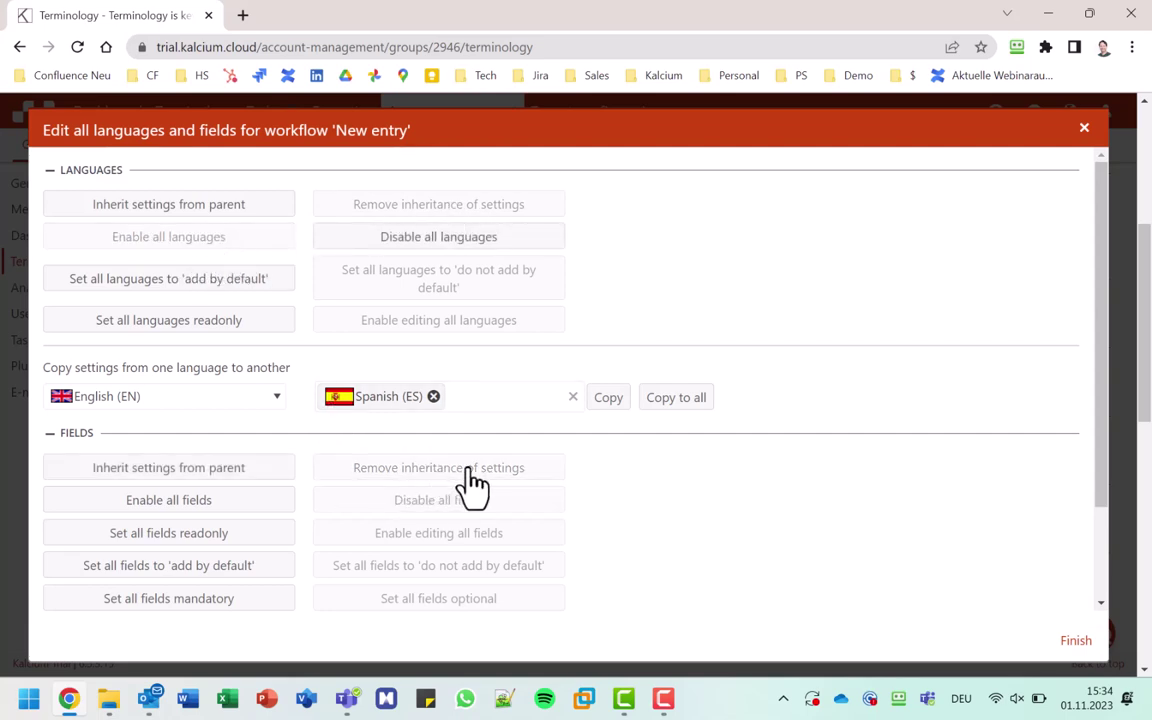
left_click(217, 502)
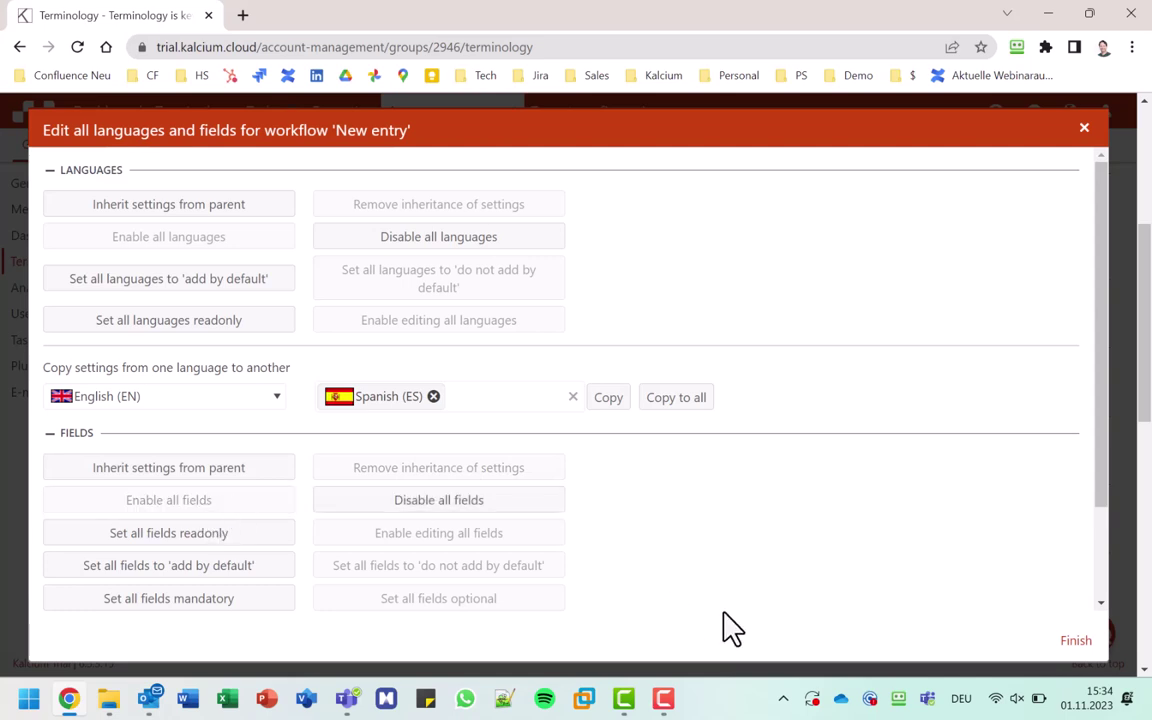
left_click(1075, 644)
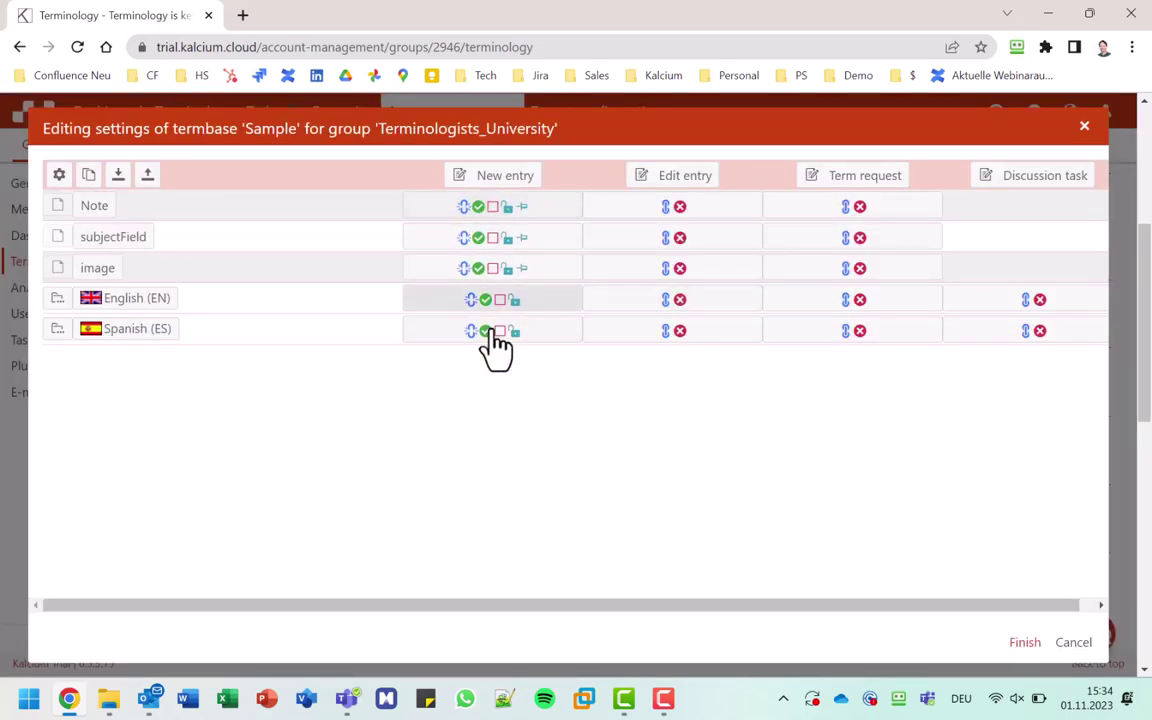
Step: Set the English definition field in the New entry workflow to add by default and show a warning if empty
left_click(58, 299)
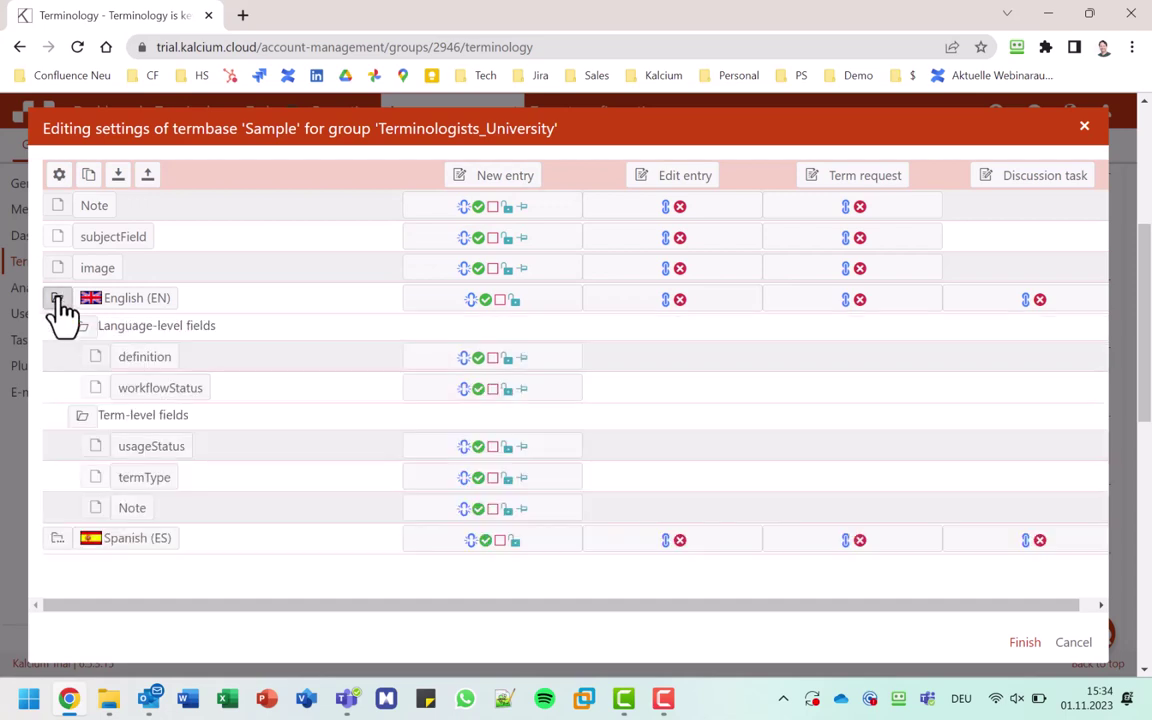
left_click(505, 358)
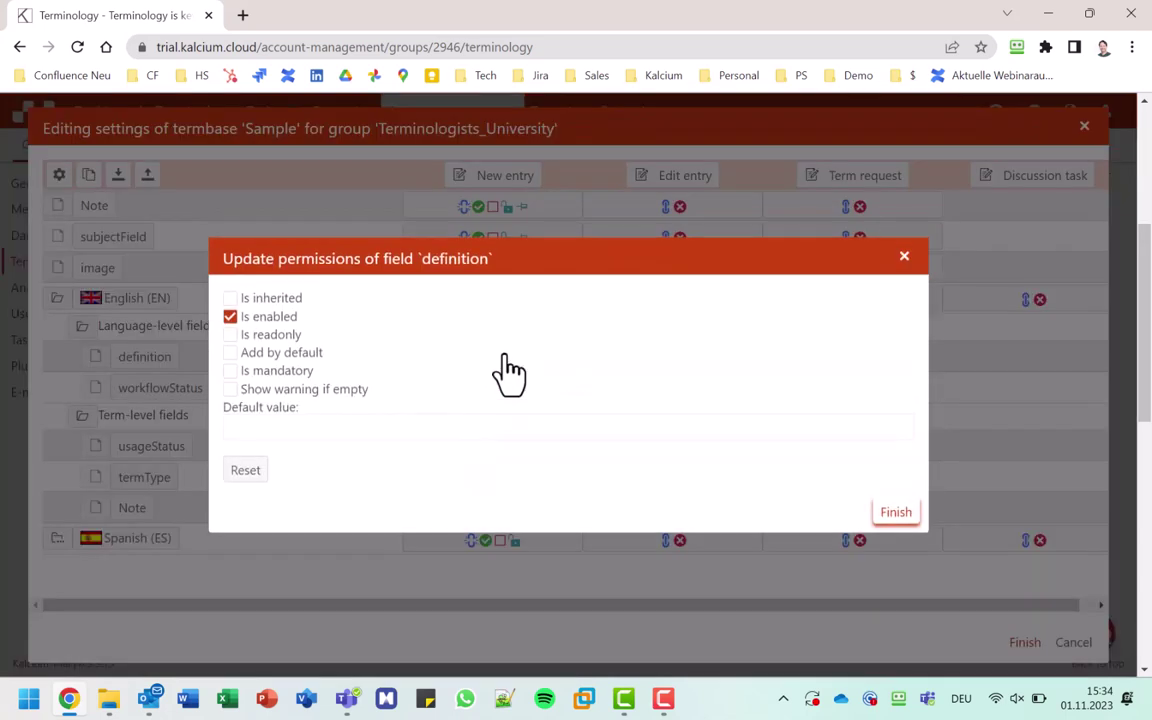
left_click(231, 353)
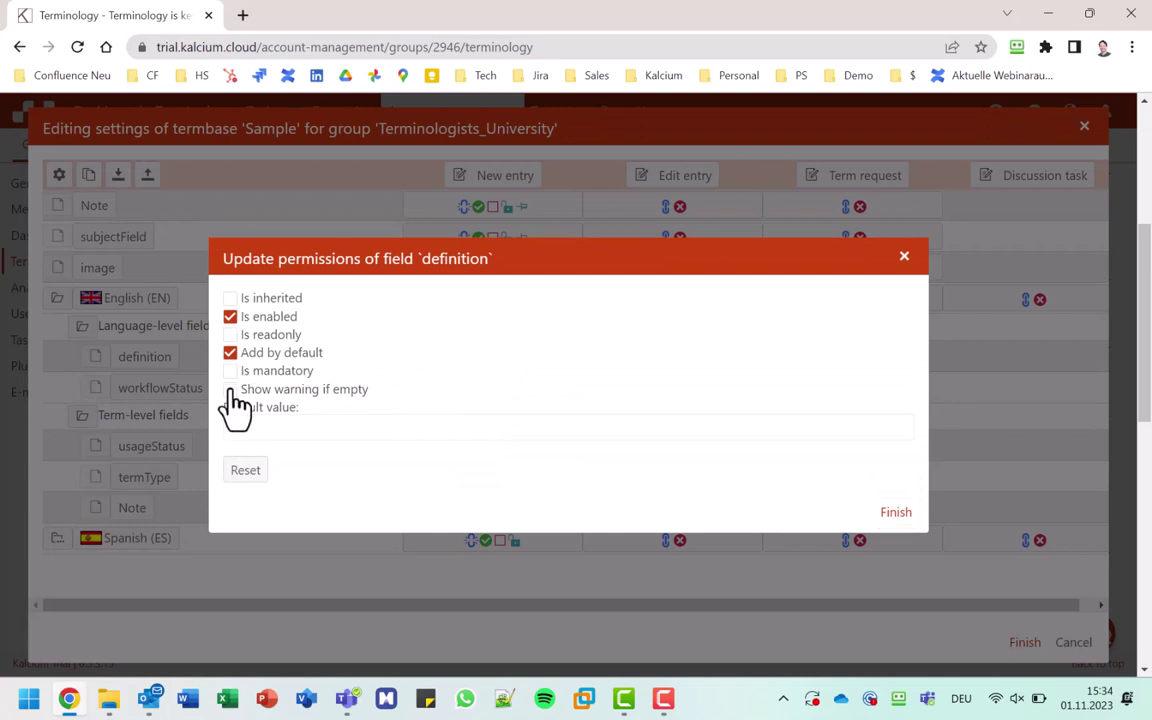
left_click(230, 390)
left_click(893, 510)
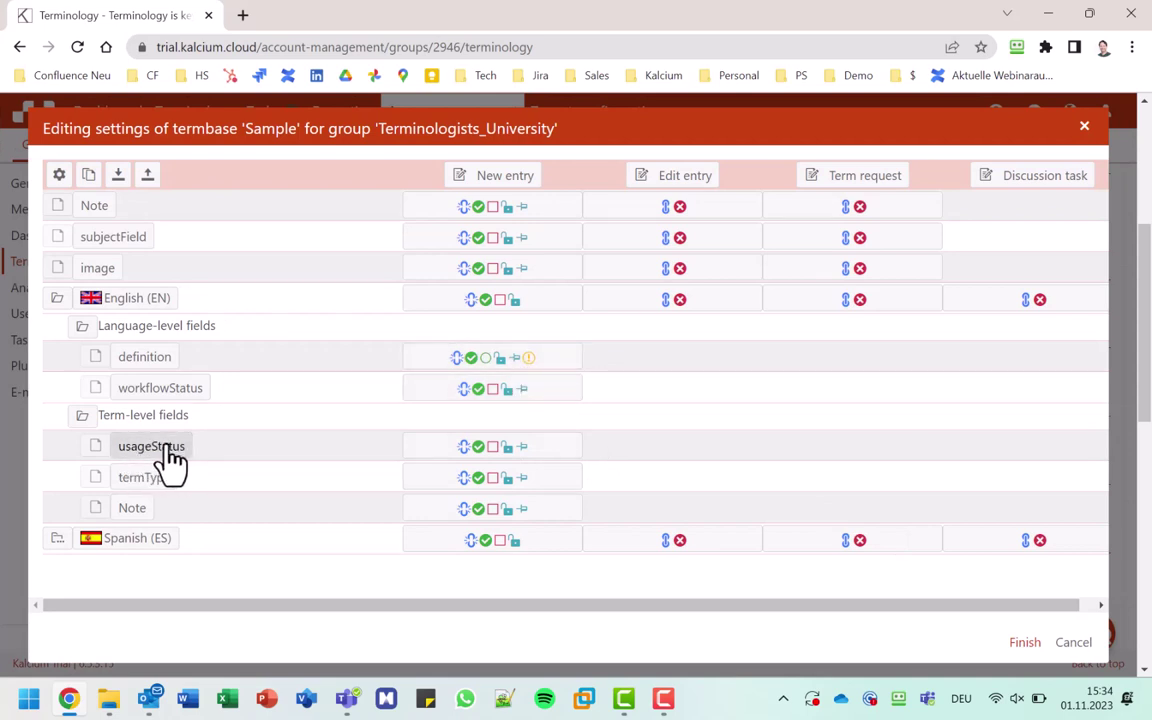
Step: Make the English usageStatus field mandatory in the New entry workflow, with Approved as its default value
left_click(490, 450)
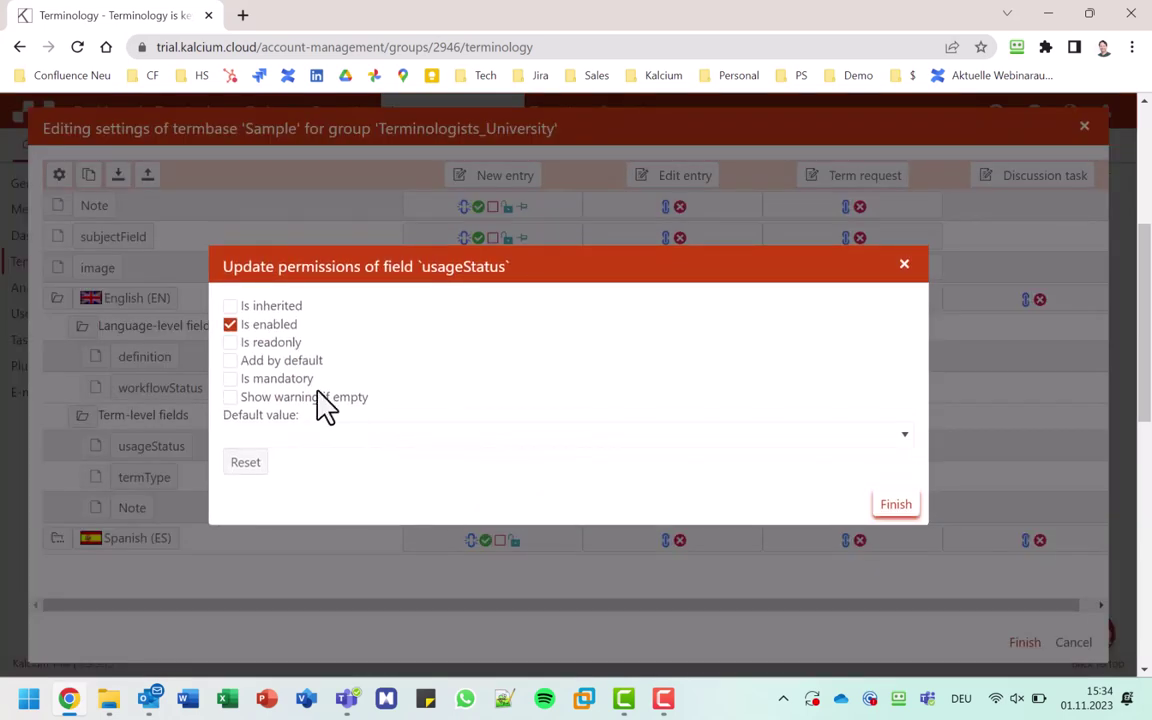
left_click(230, 379)
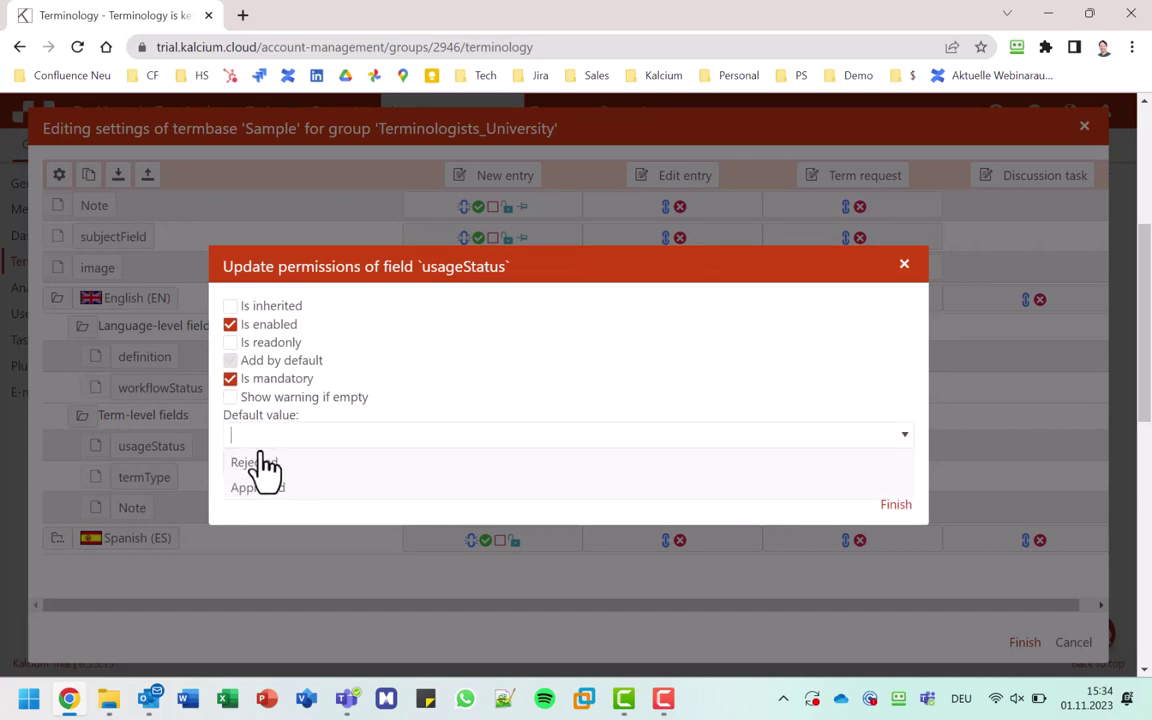
left_click(255, 488)
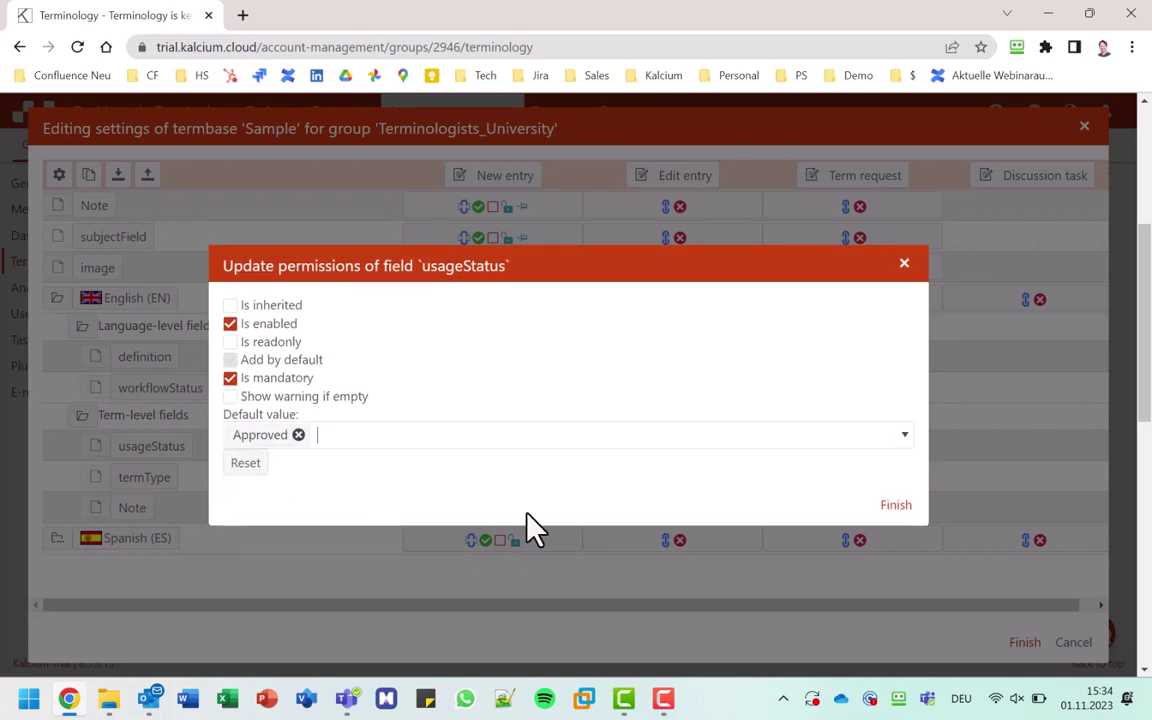
left_click(896, 506)
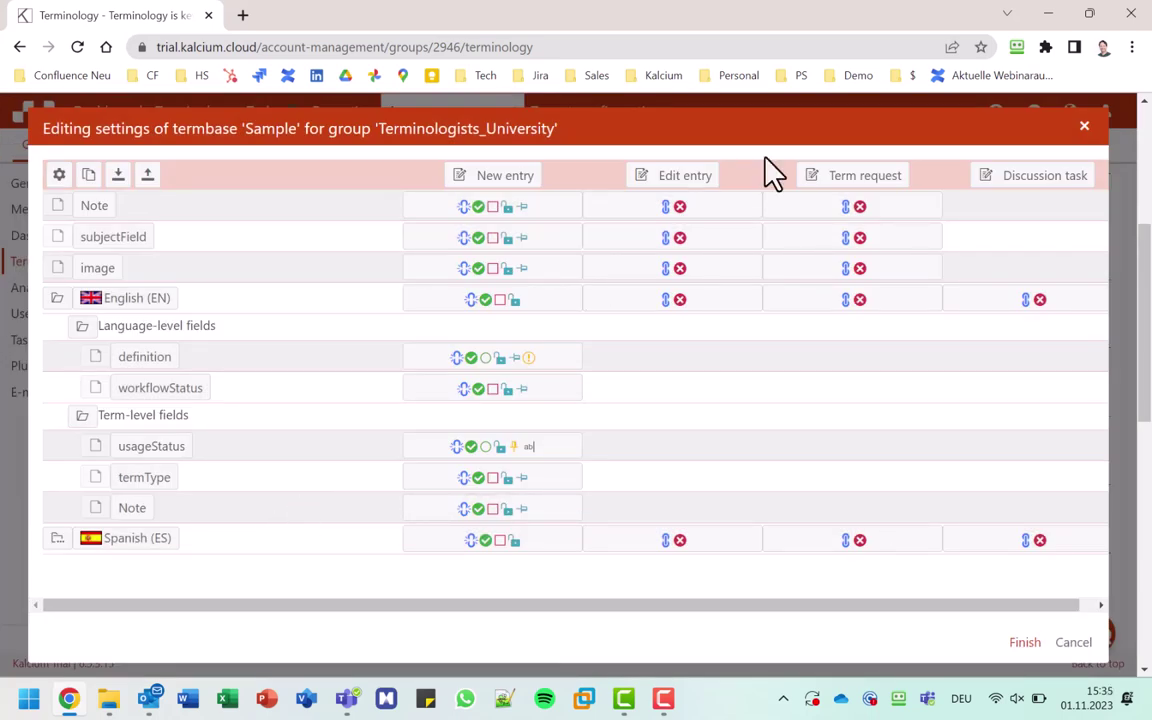
Step: Copy all settings from the New entry workflow to the Edit entry workflow
left_click(682, 180)
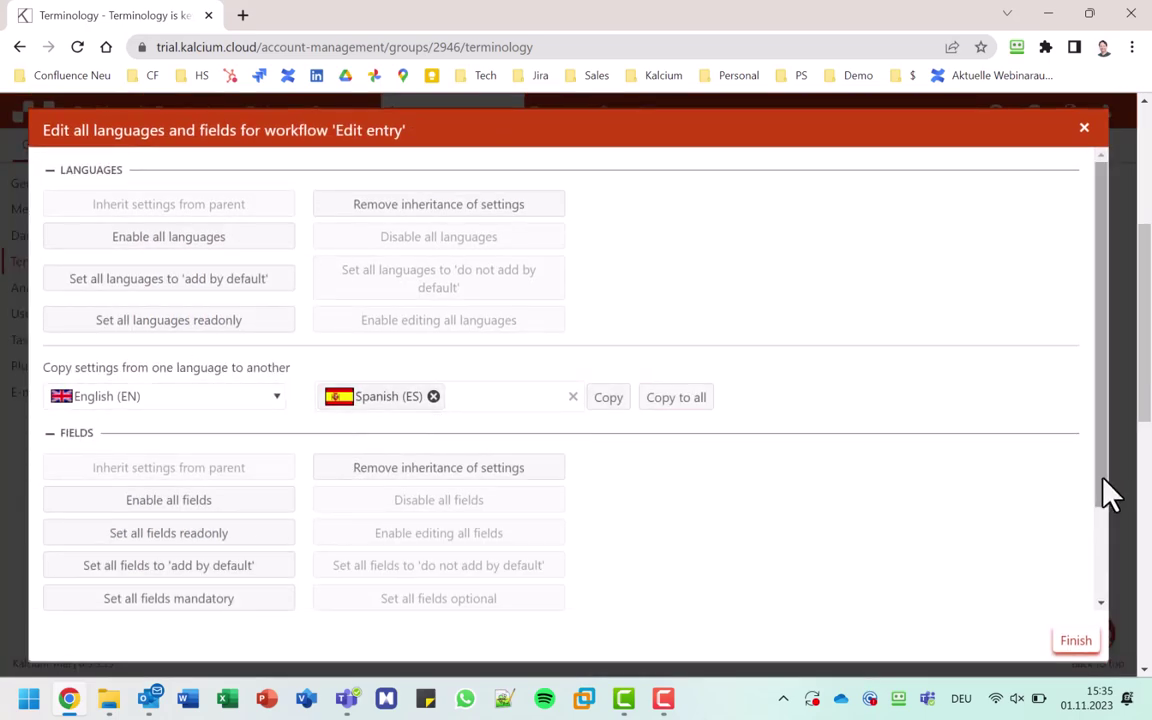
left_click_drag(1106, 489, 1106, 579)
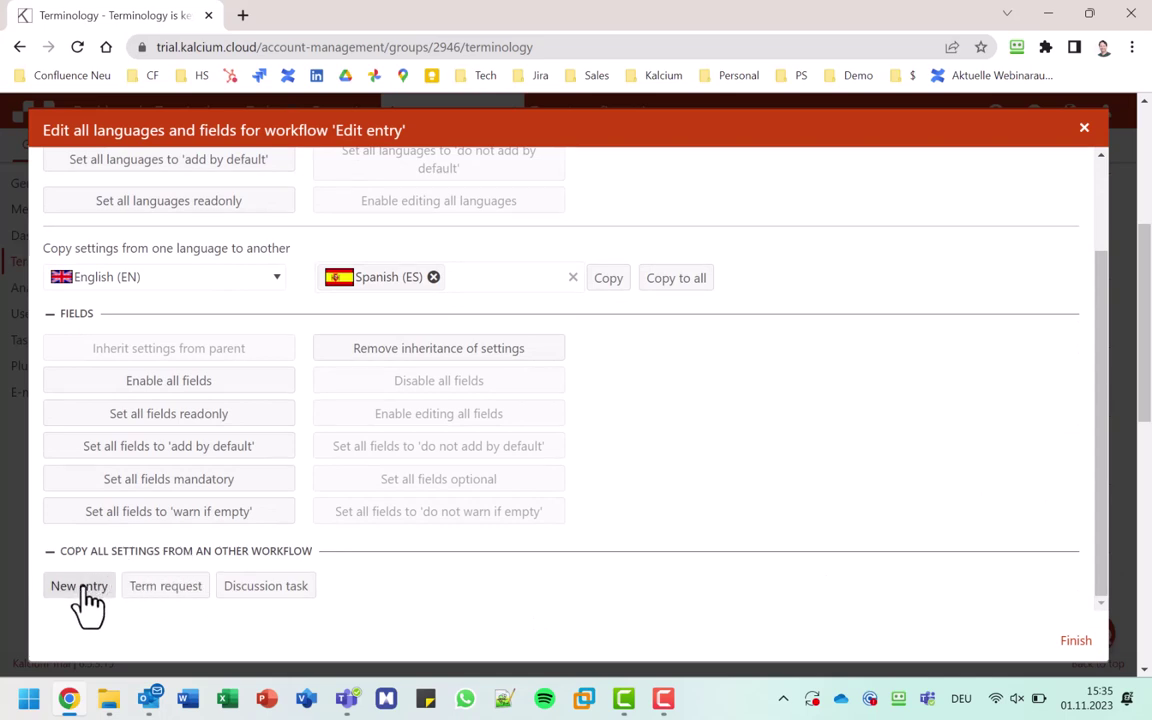
left_click(80, 588)
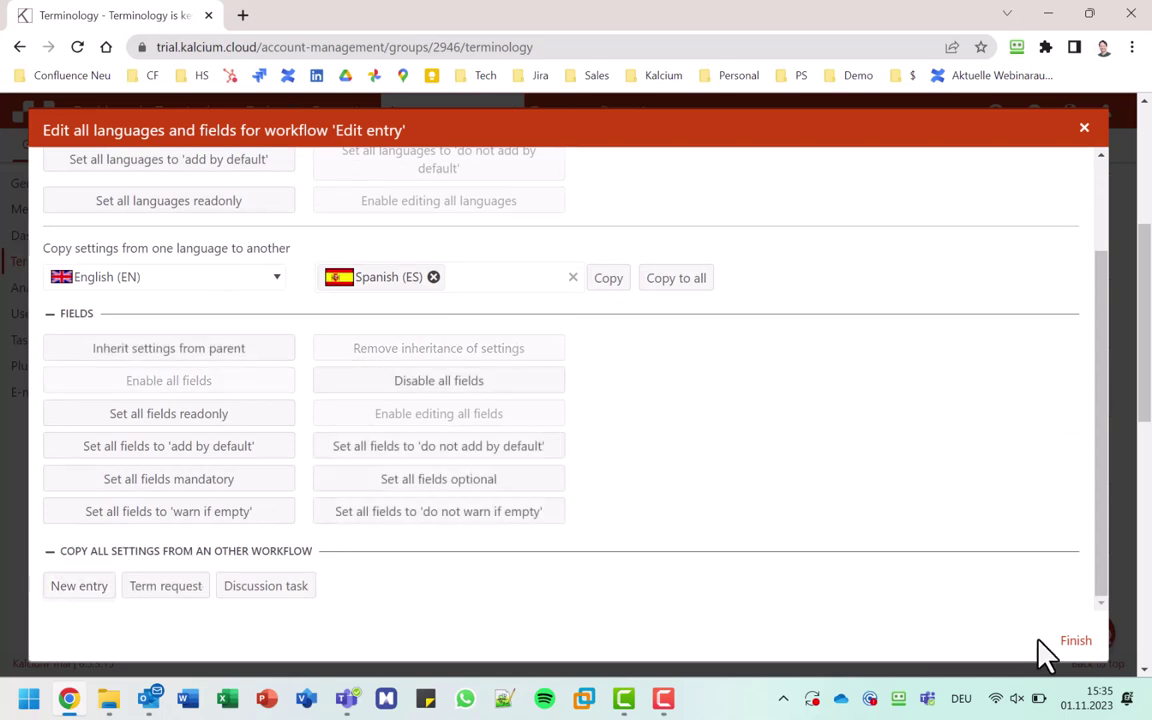
left_click(1062, 642)
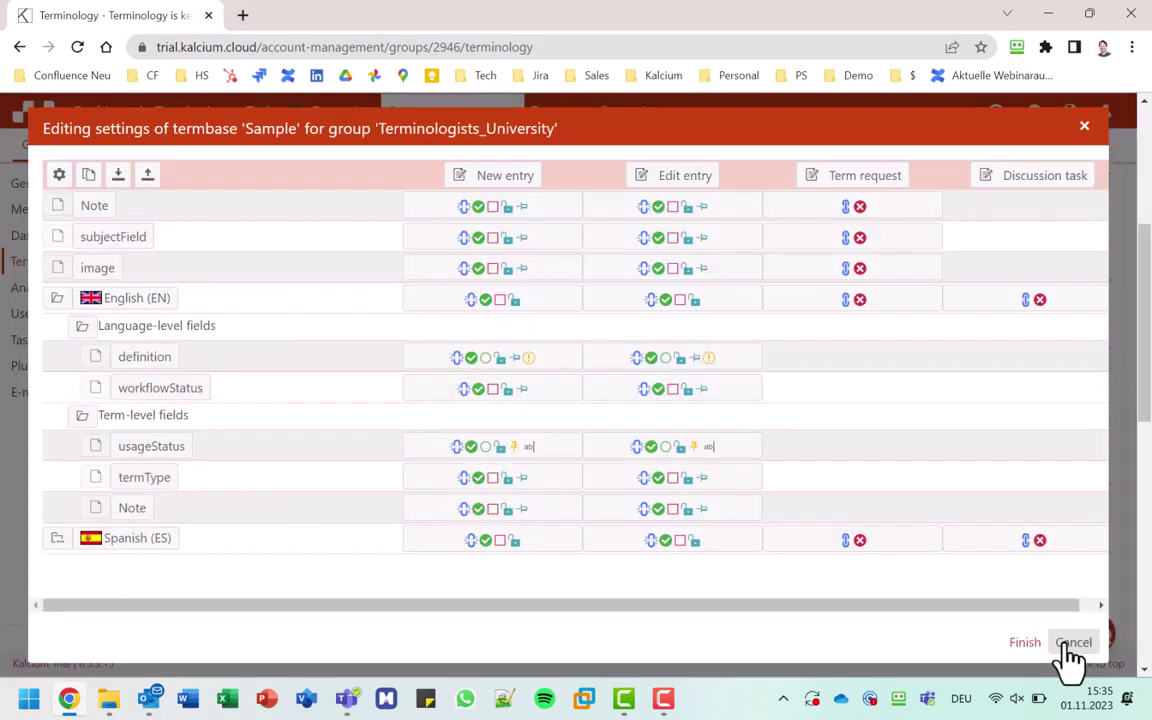
Step: Copy all settings from the New entry workflow to the Term request workflow
left_click(835, 190)
scroll(350, 525, "down", 1)
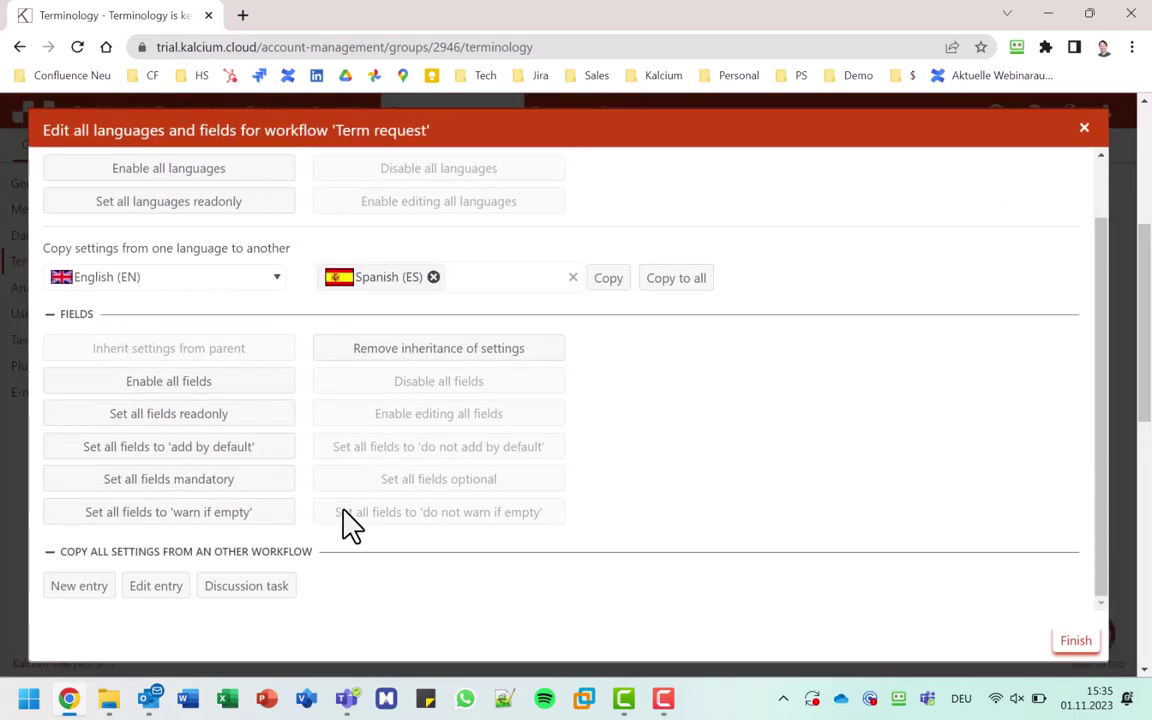
left_click(80, 588)
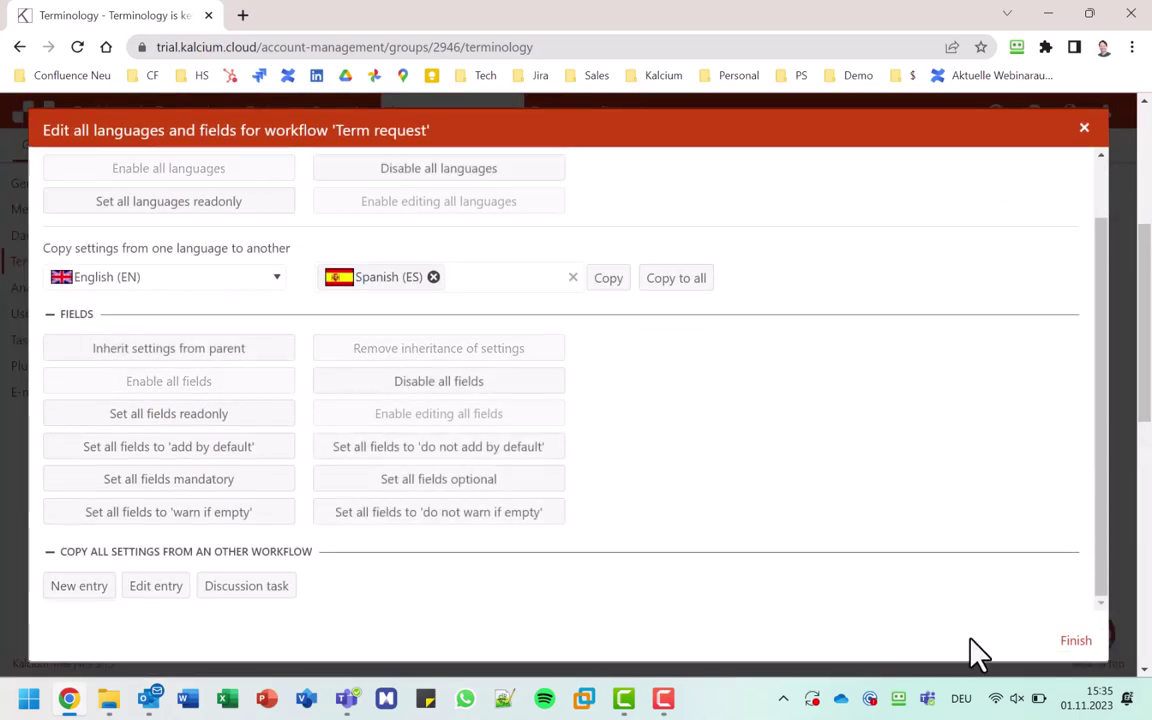
left_click(1070, 642)
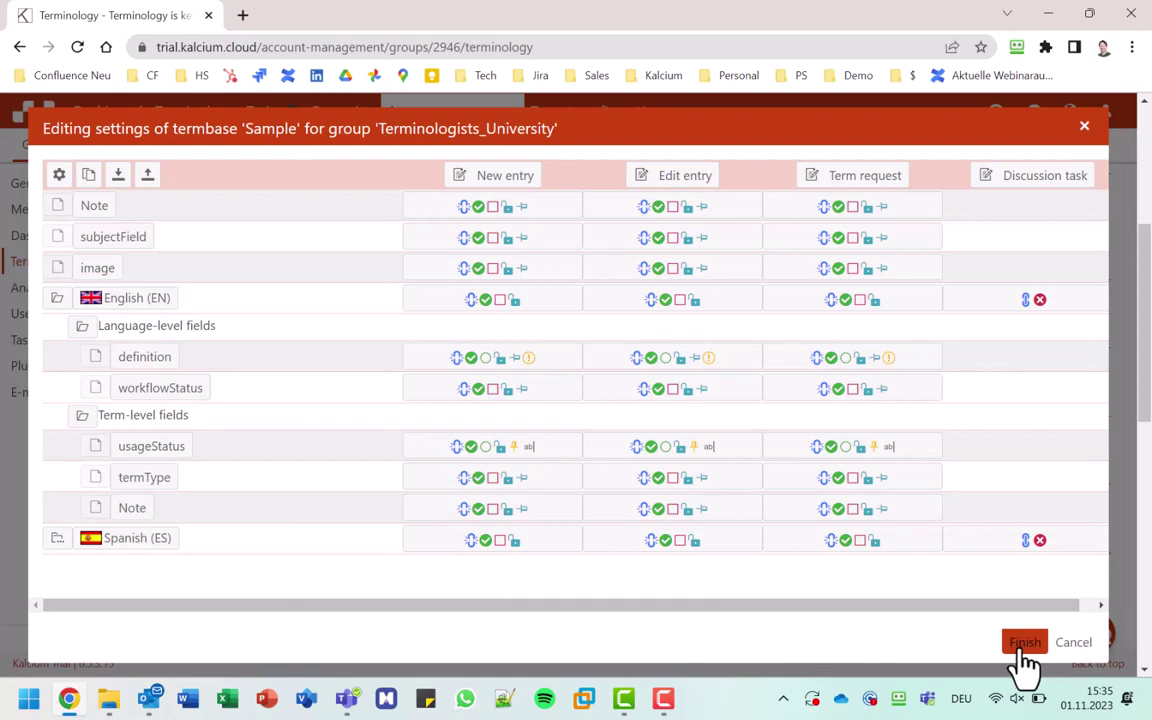
Step: Apply the field access settings and save the group's termbase settings
left_click(1025, 642)
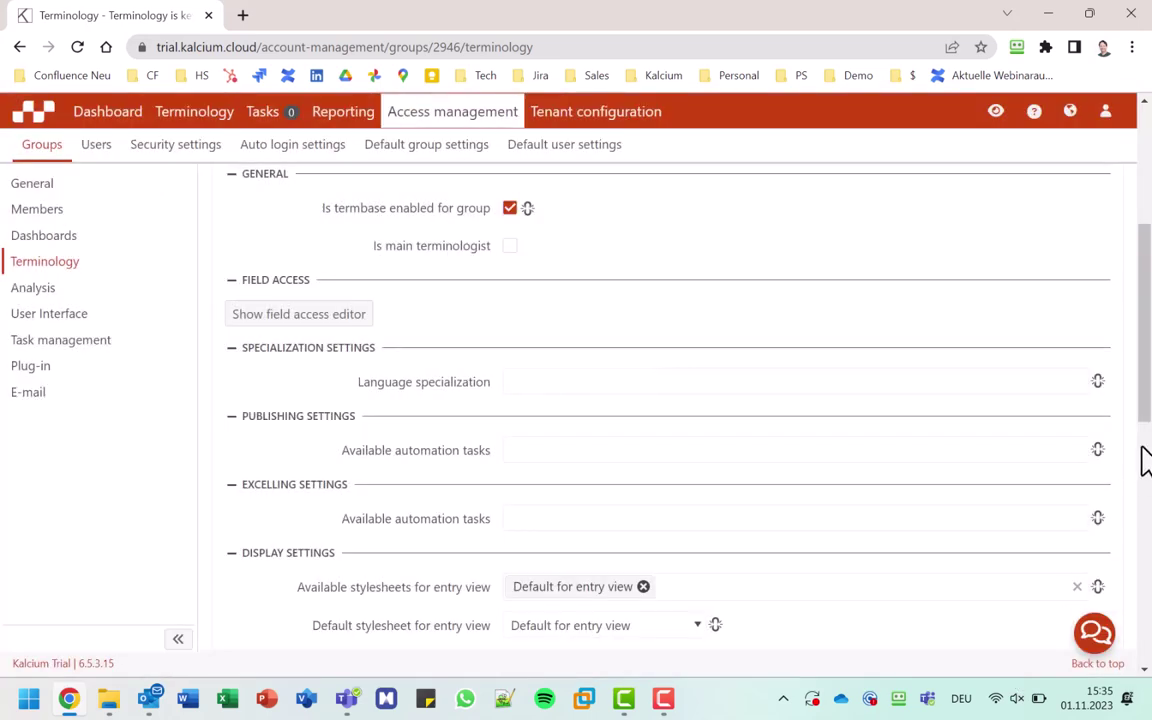
scroll(1143, 420, "down", 1)
left_click_drag(1143, 420, 1144, 681)
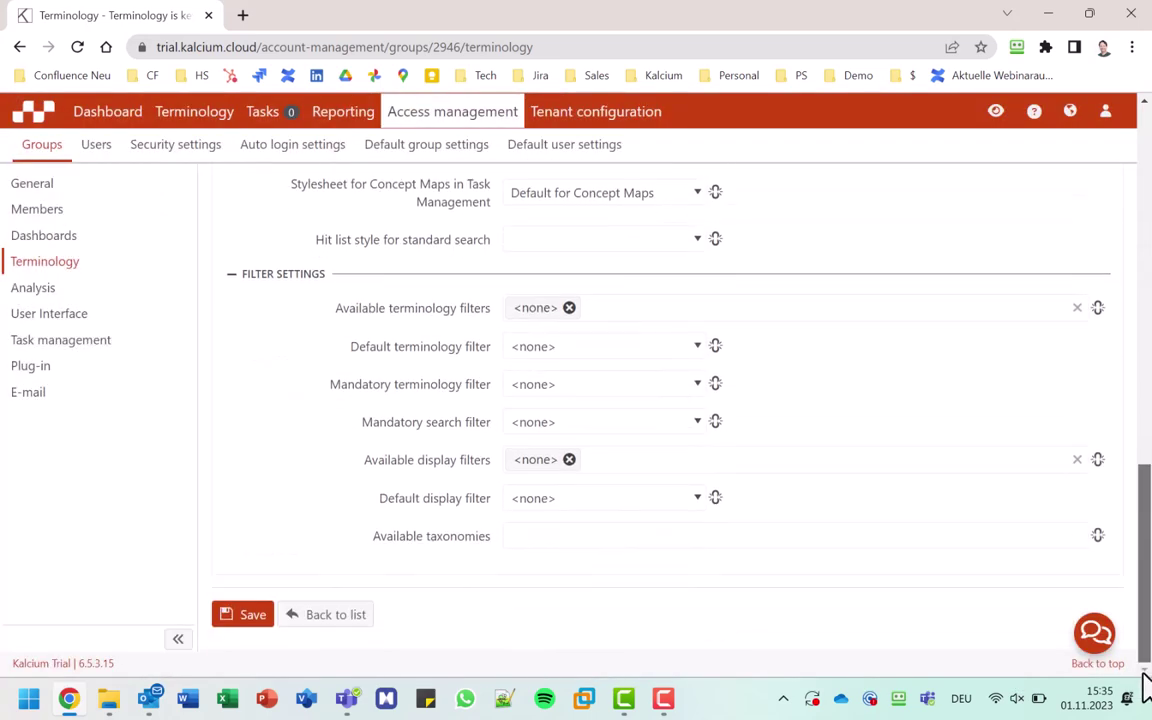
left_click(257, 630)
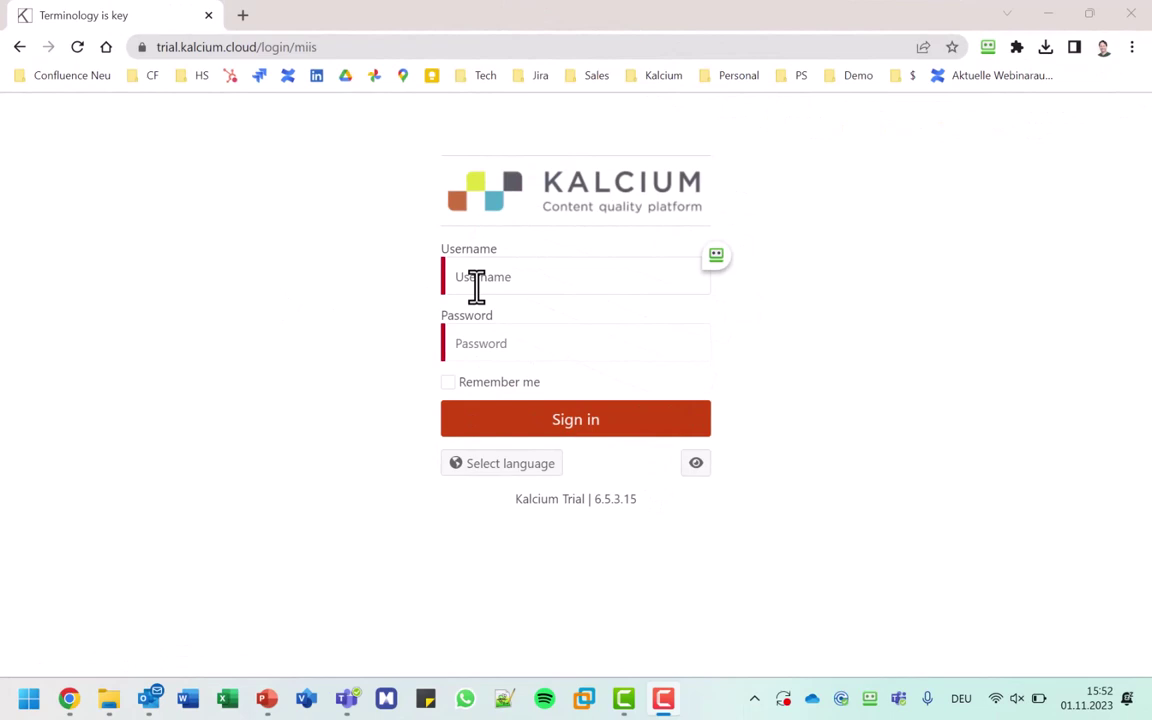
Step: Sign in with the student account's username and password
left_click(488, 286)
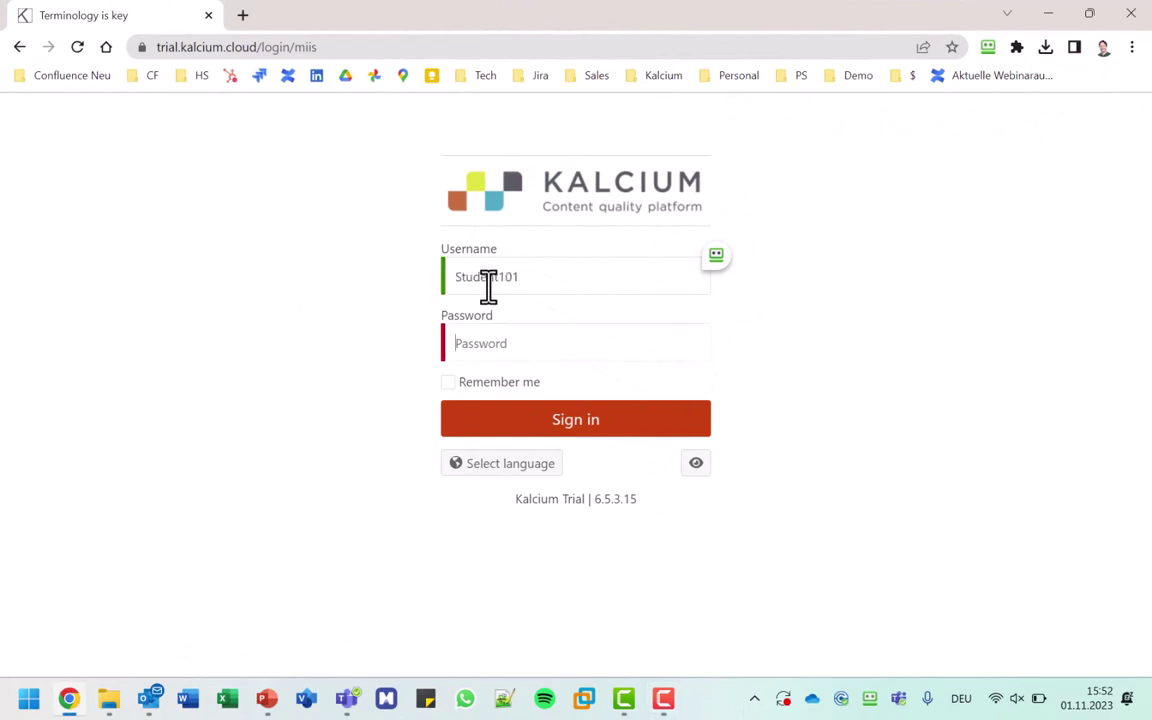
key("Return")
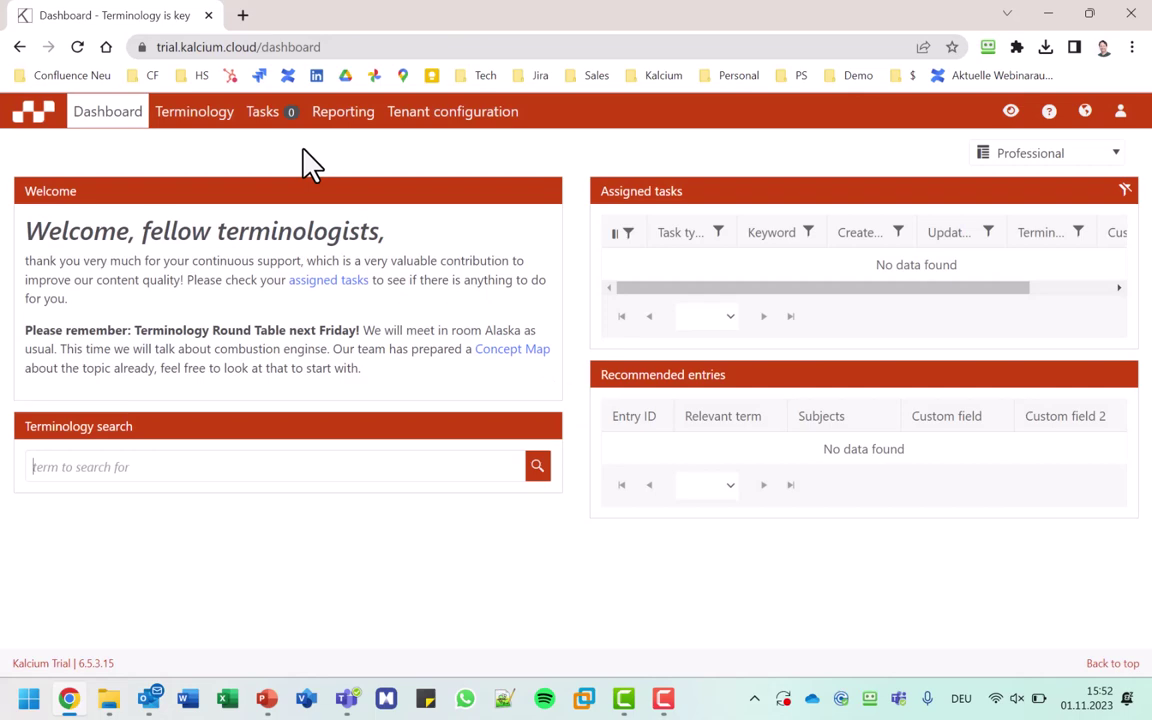
Step: Start a new terminology entry in the Sample termbase and add English (EN) as its language
left_click(199, 118)
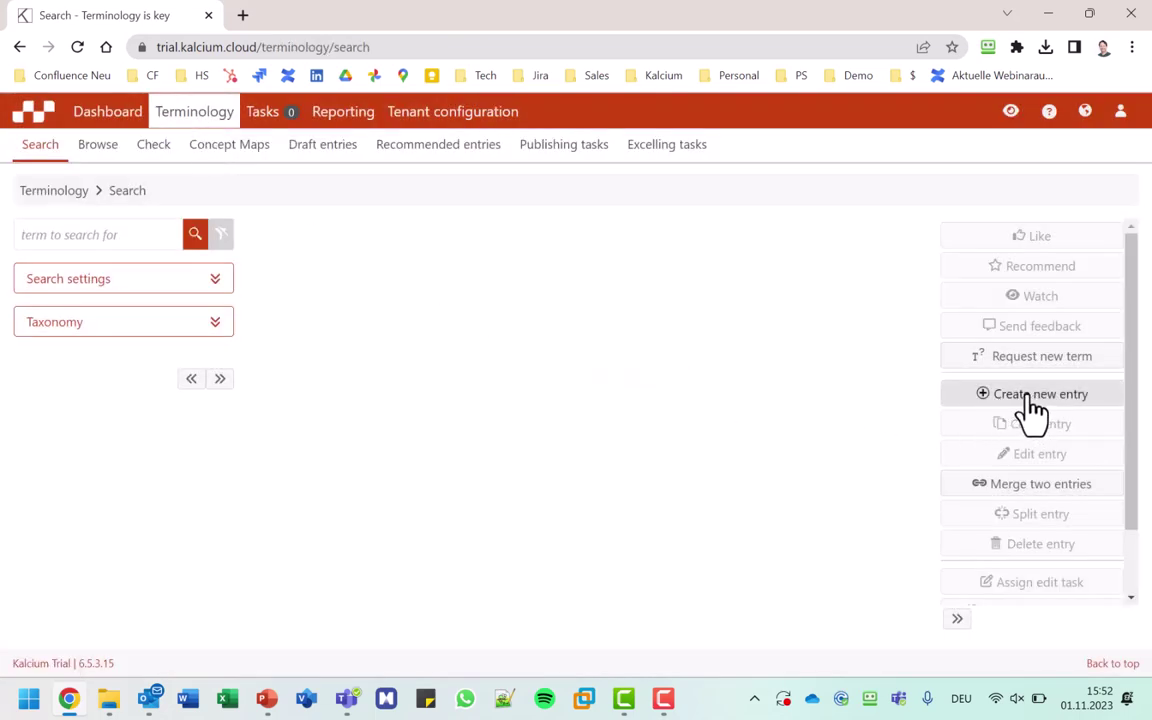
left_click(1022, 400)
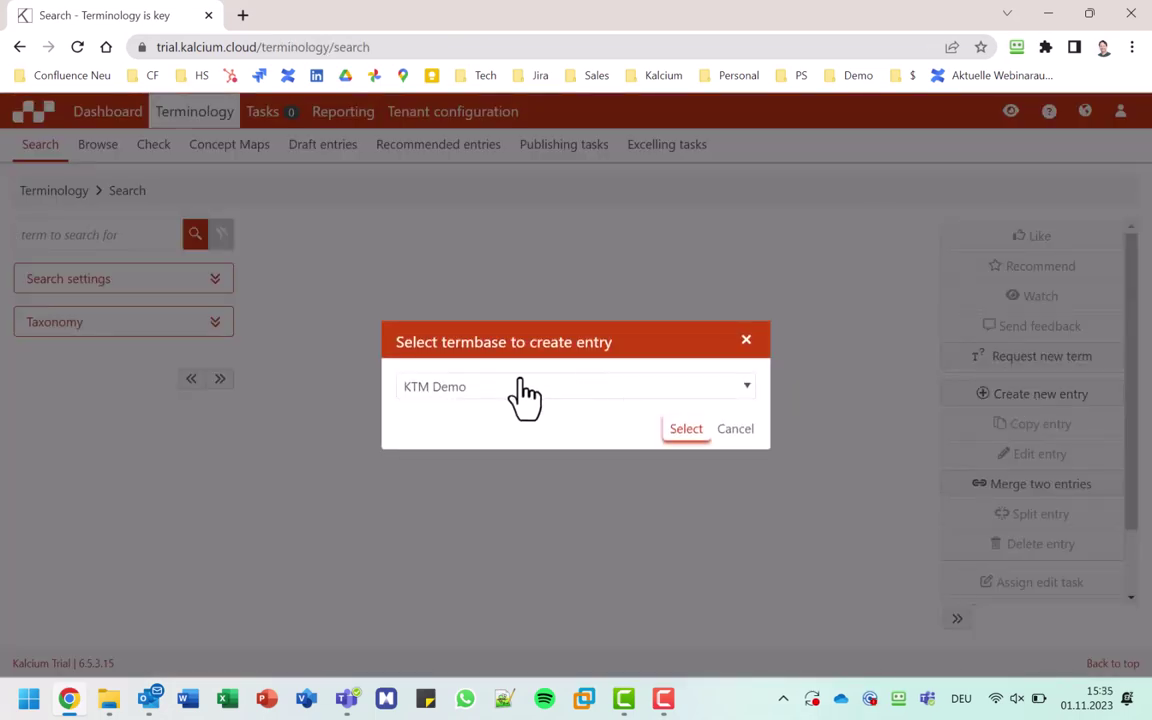
left_click(527, 390)
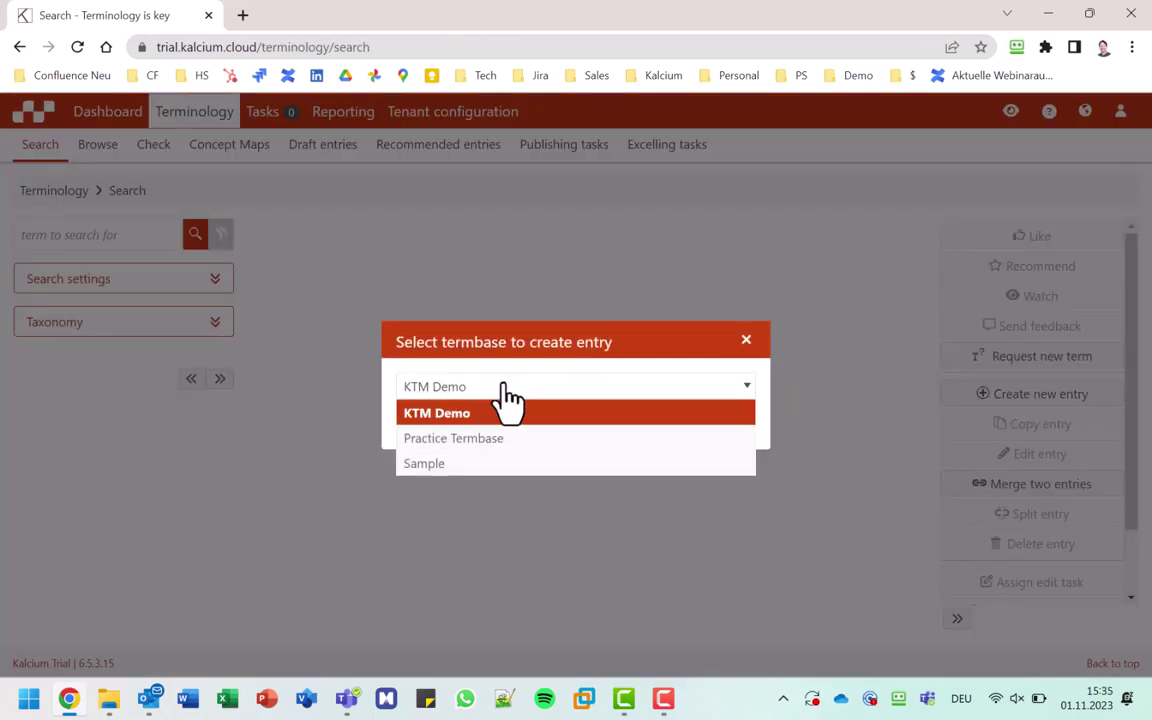
left_click(441, 464)
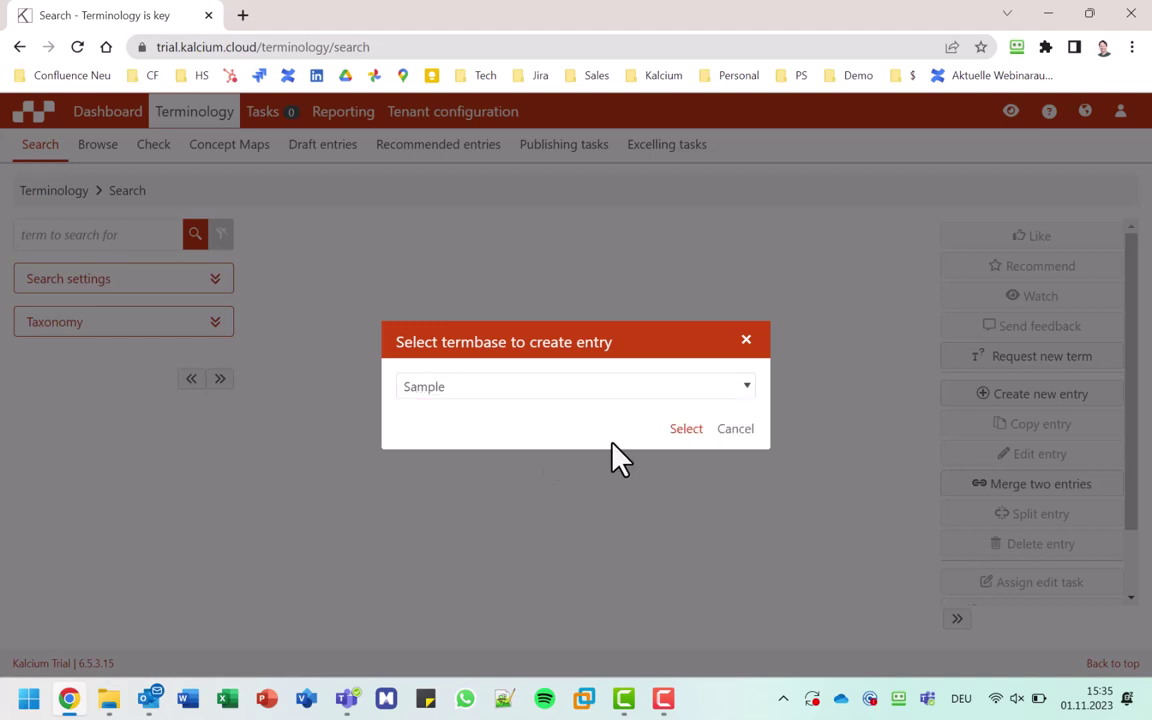
left_click(685, 430)
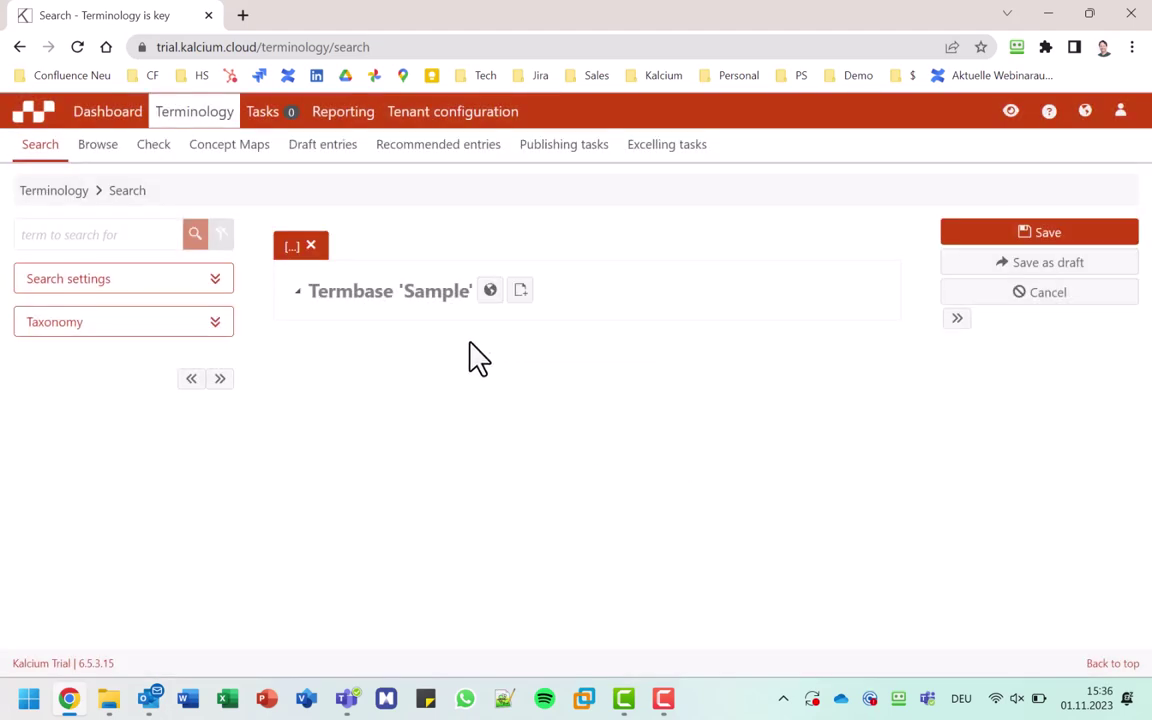
left_click(490, 291)
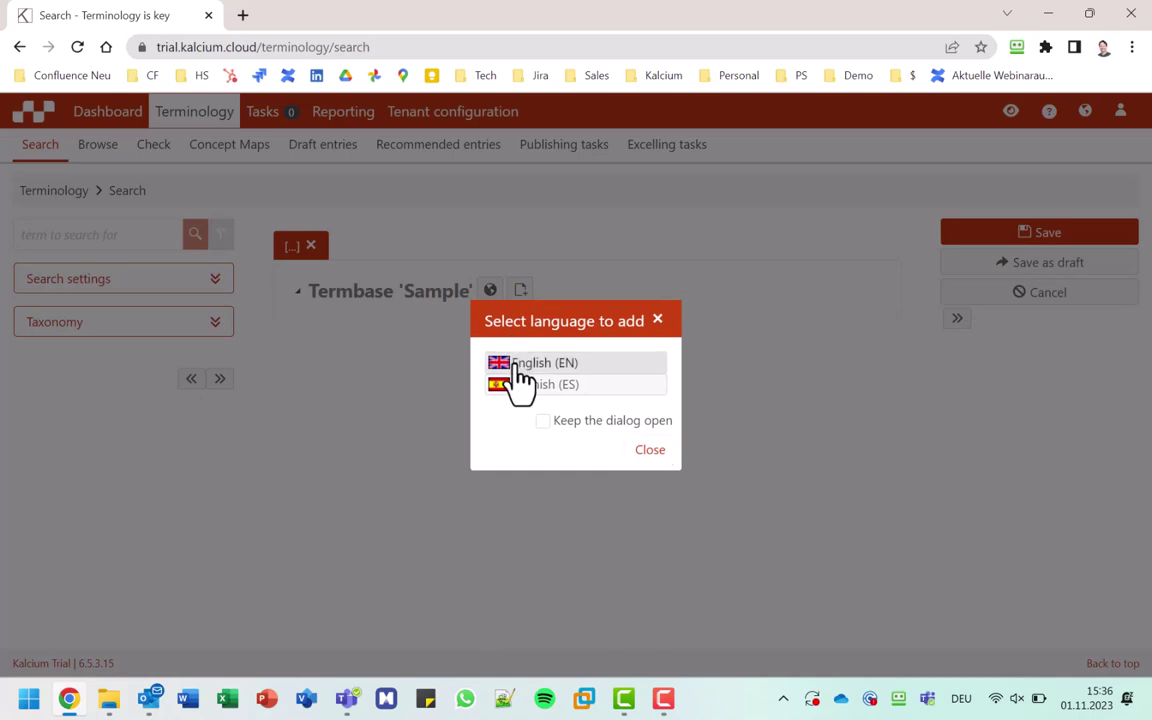
left_click(520, 364)
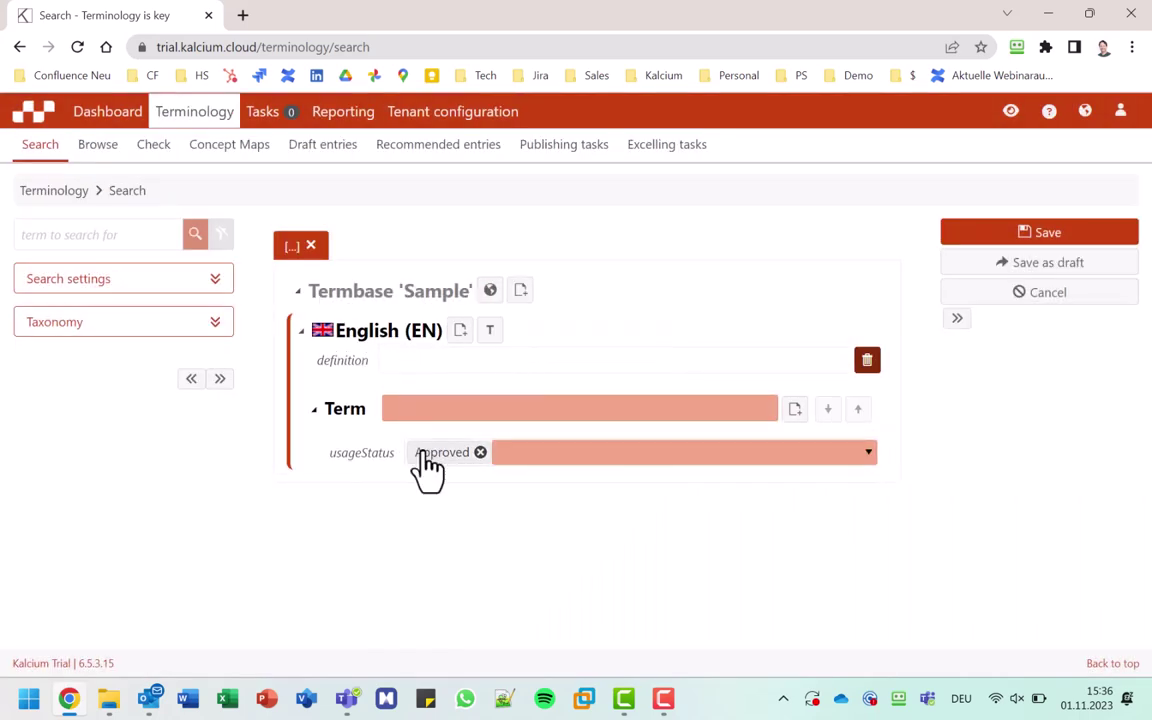
Step: Enter "house" as the English term and "4 walls, a door, ideally a window. Roof is preferable" as the definition
left_click(418, 403)
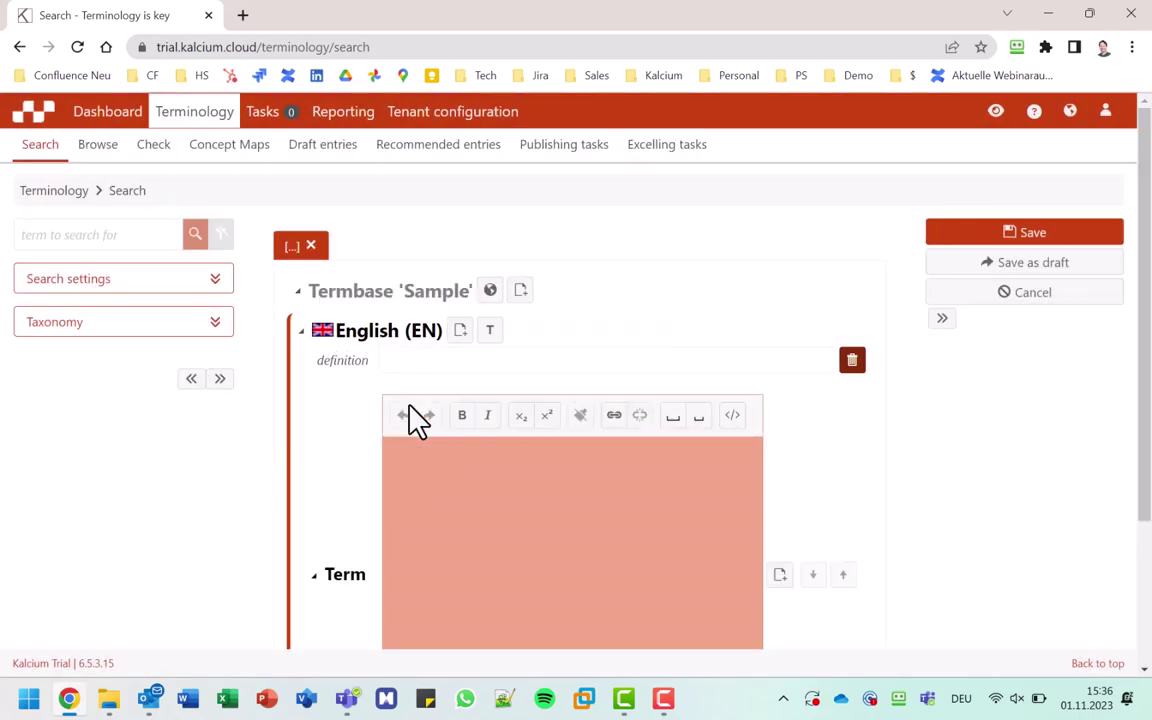
type("house")
left_click(352, 411)
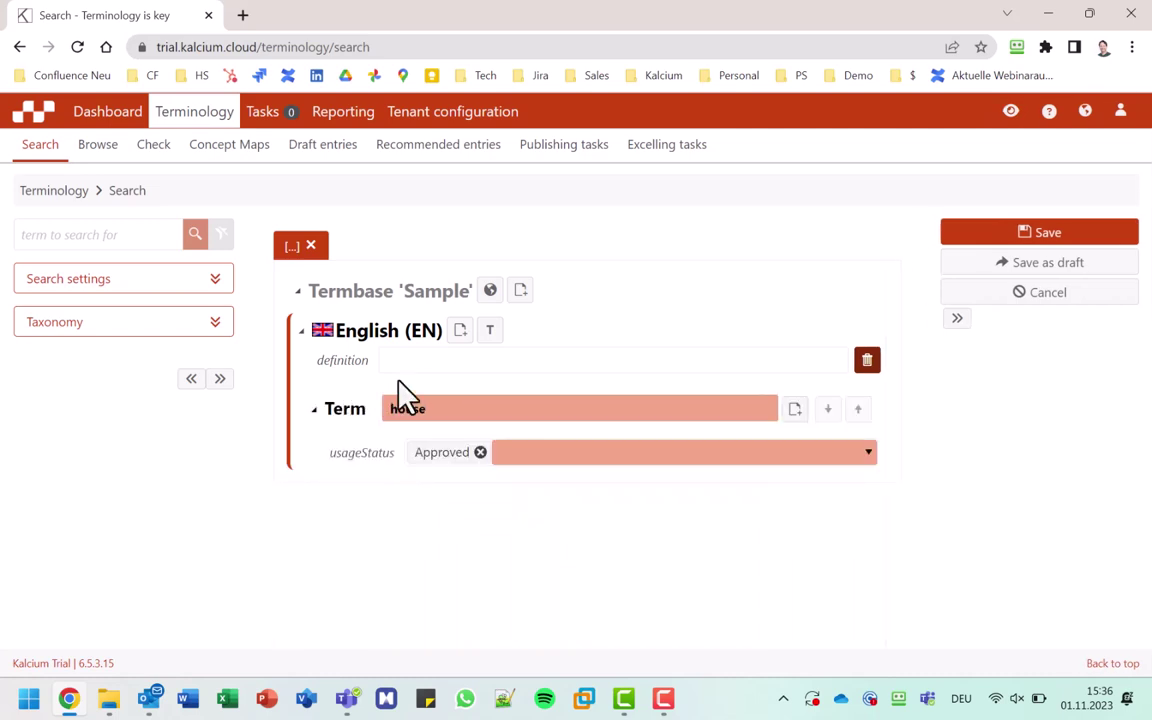
left_click(412, 362)
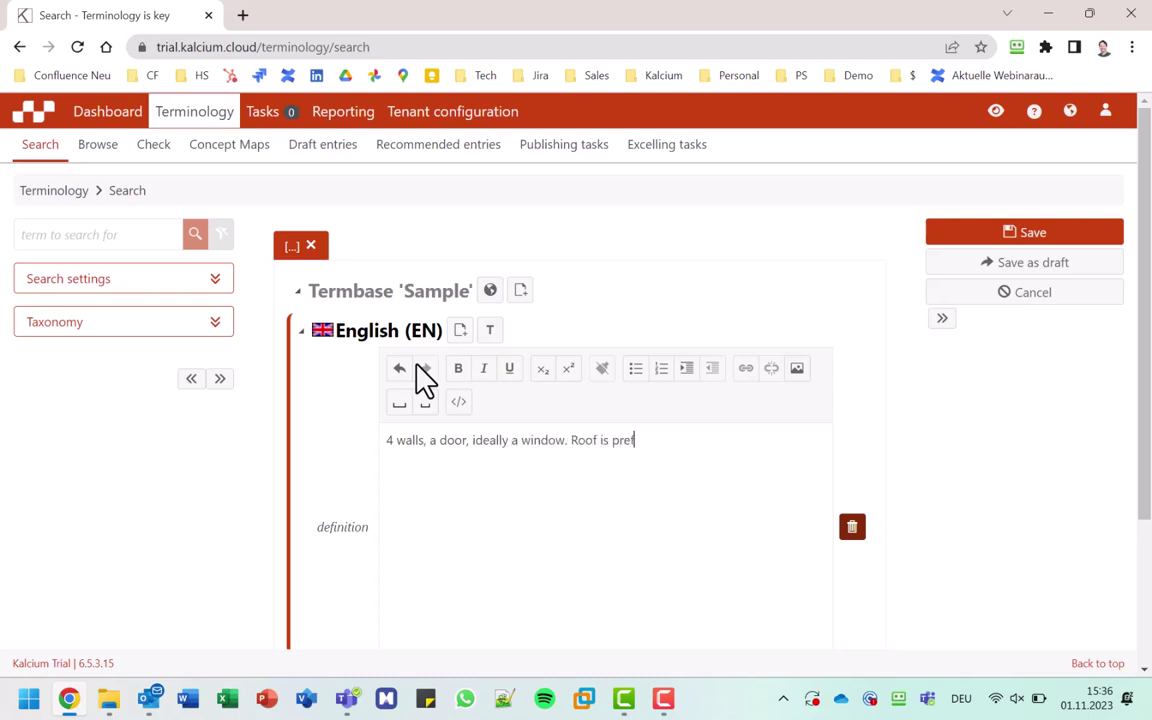
left_click(324, 419)
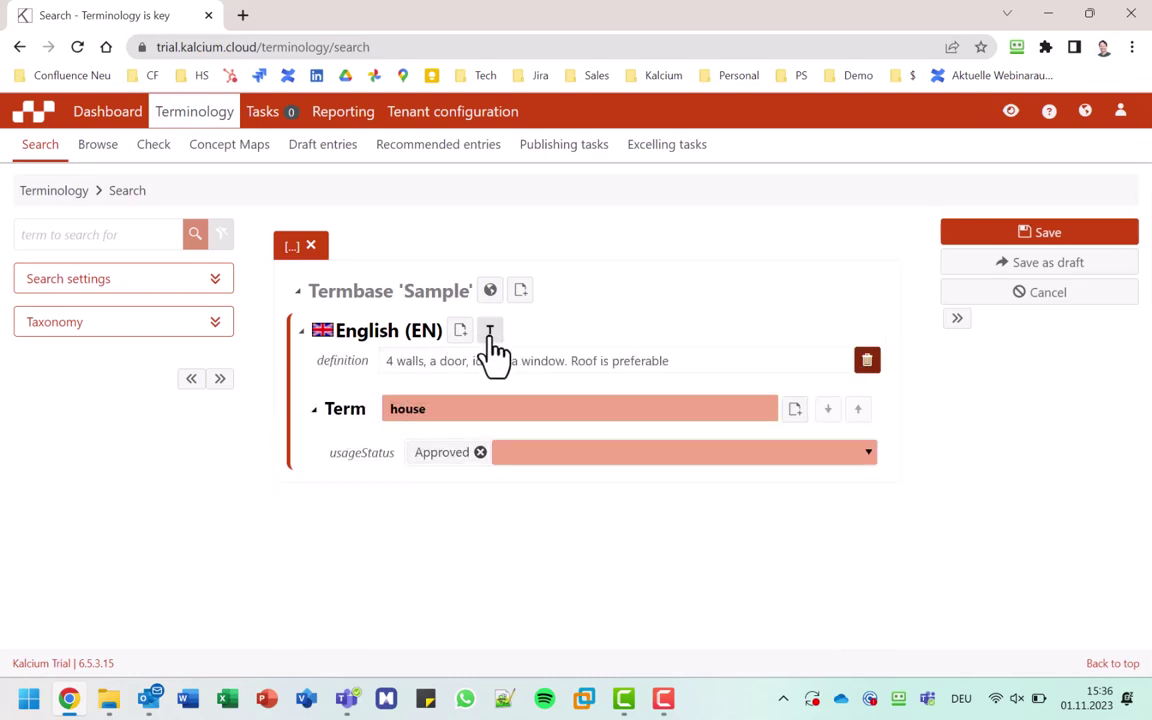
Step: Add a second English term "adobe" and set its usageStatus to Rejected
left_click(490, 330)
left_click(423, 518)
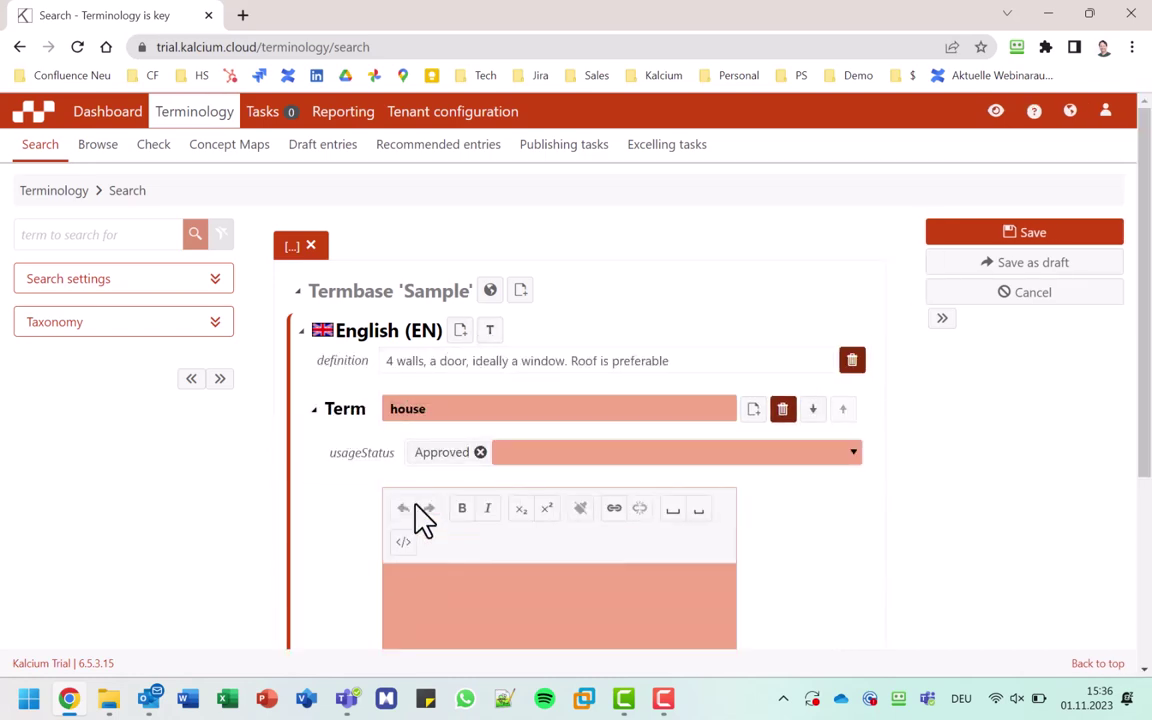
left_click(329, 505)
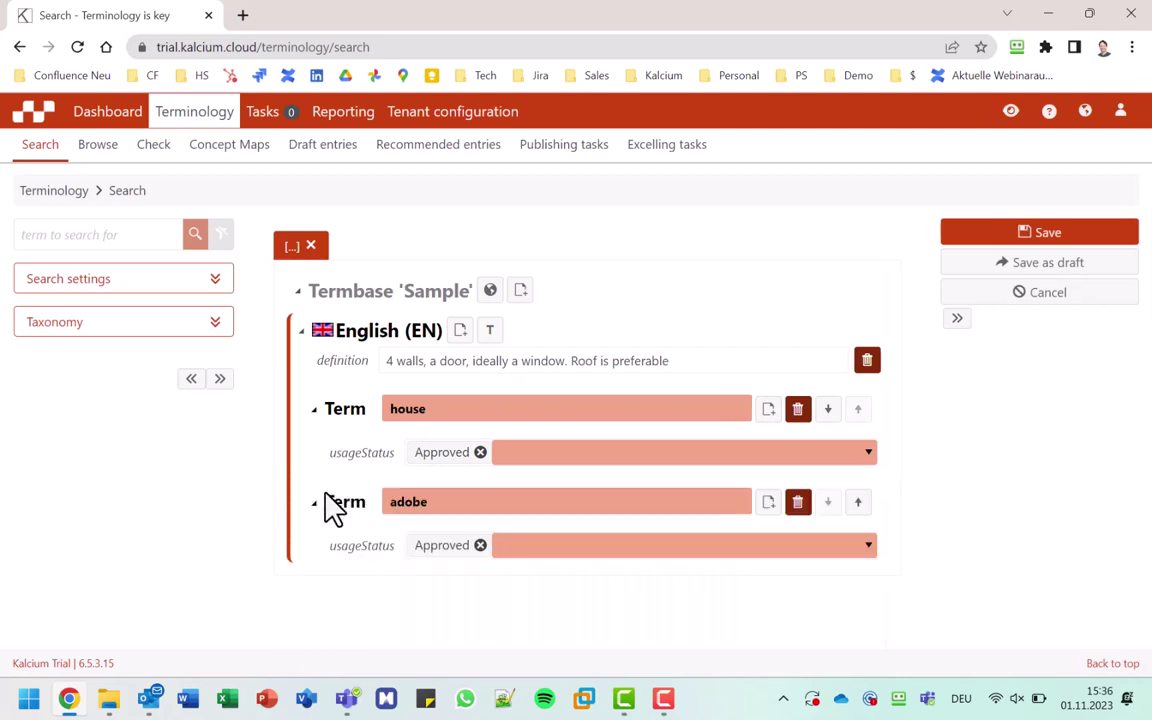
left_click(480, 545)
left_click(478, 548)
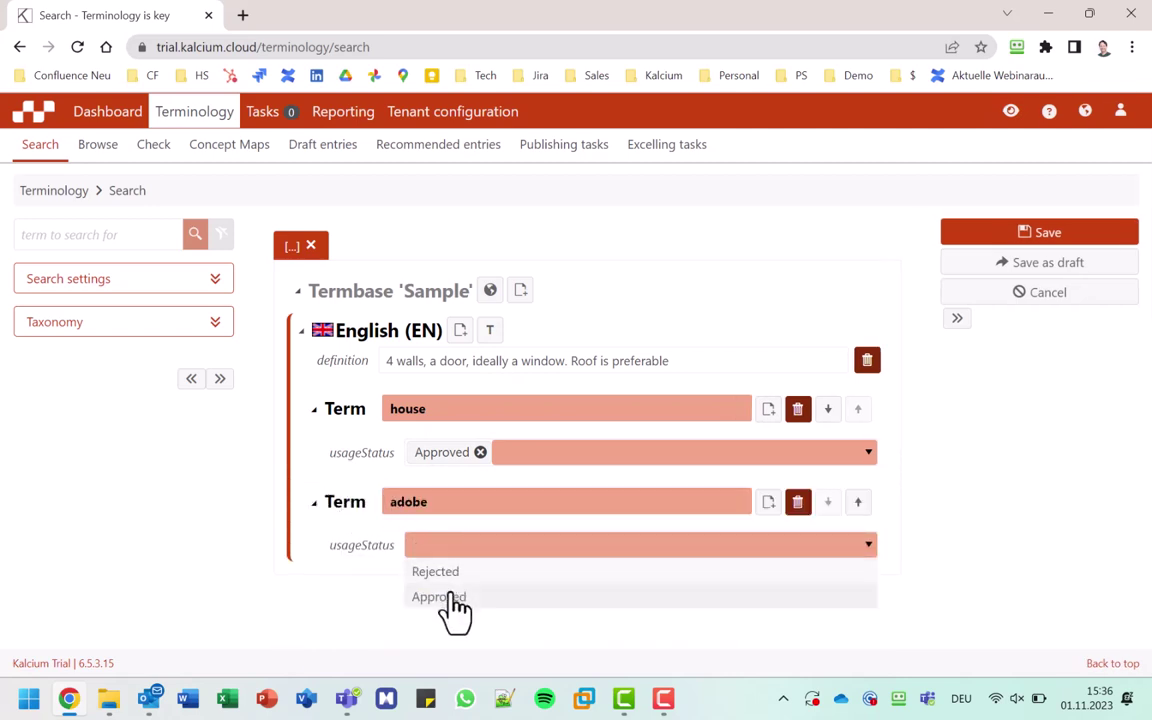
left_click(452, 571)
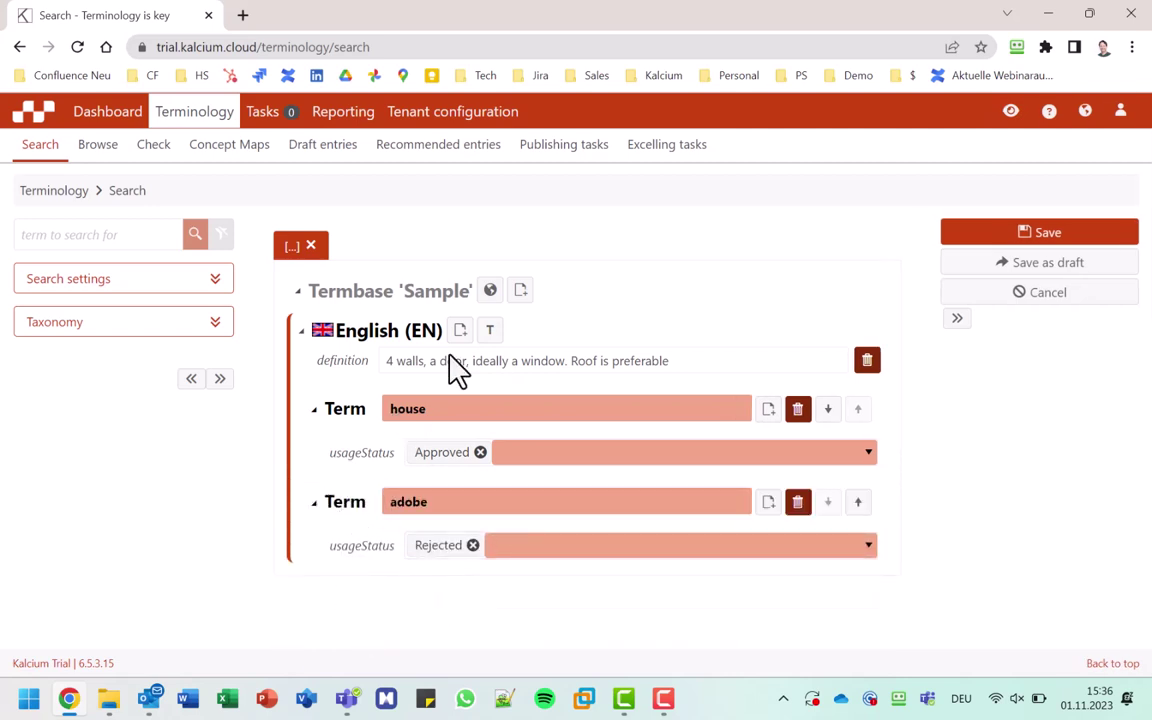
Step: Add the subjectField field at the entry level and set it to A
left_click(520, 292)
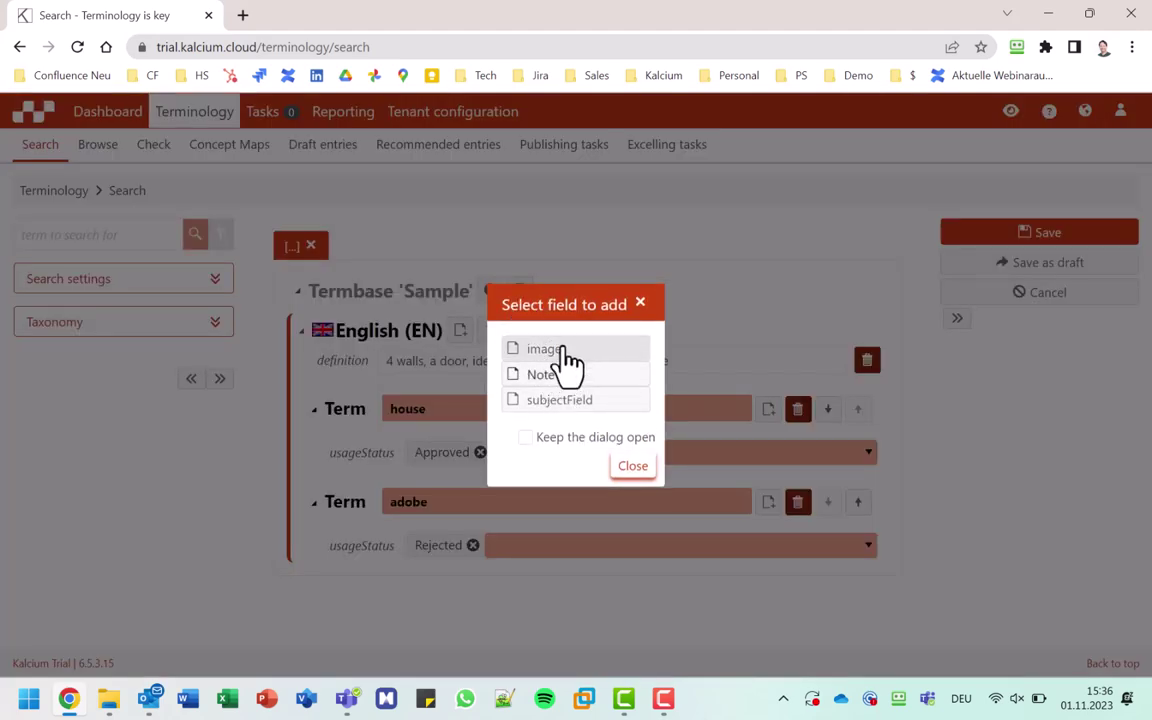
left_click(555, 400)
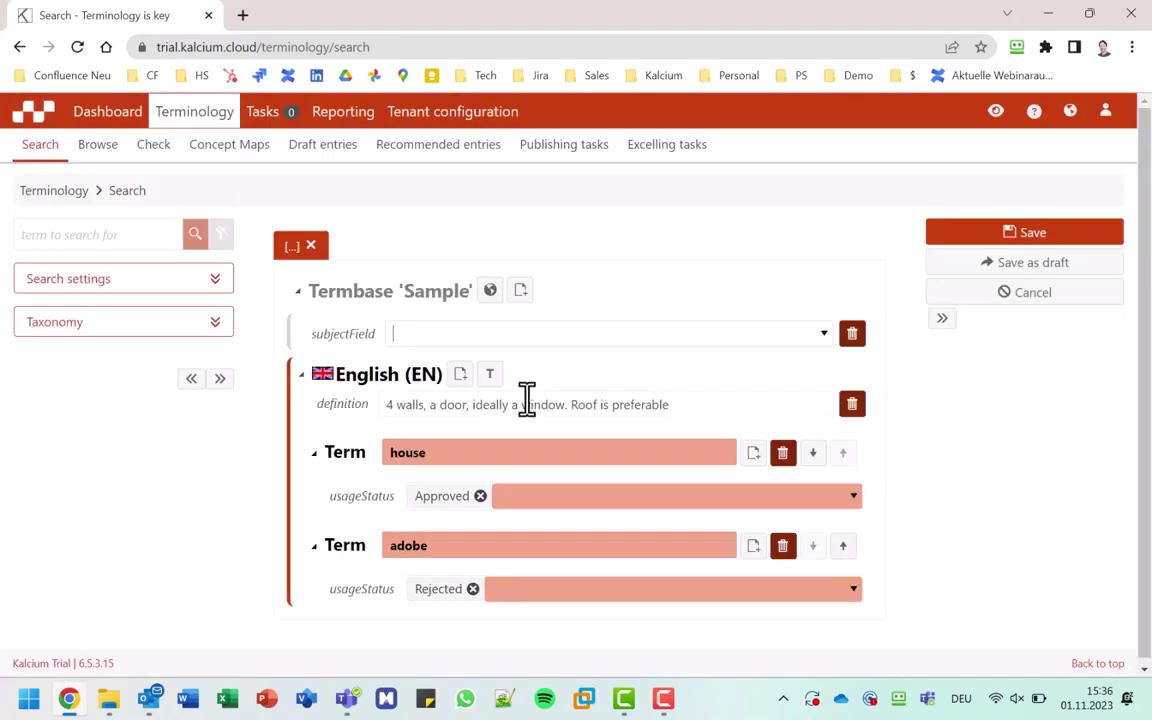
left_click(411, 333)
left_click(420, 360)
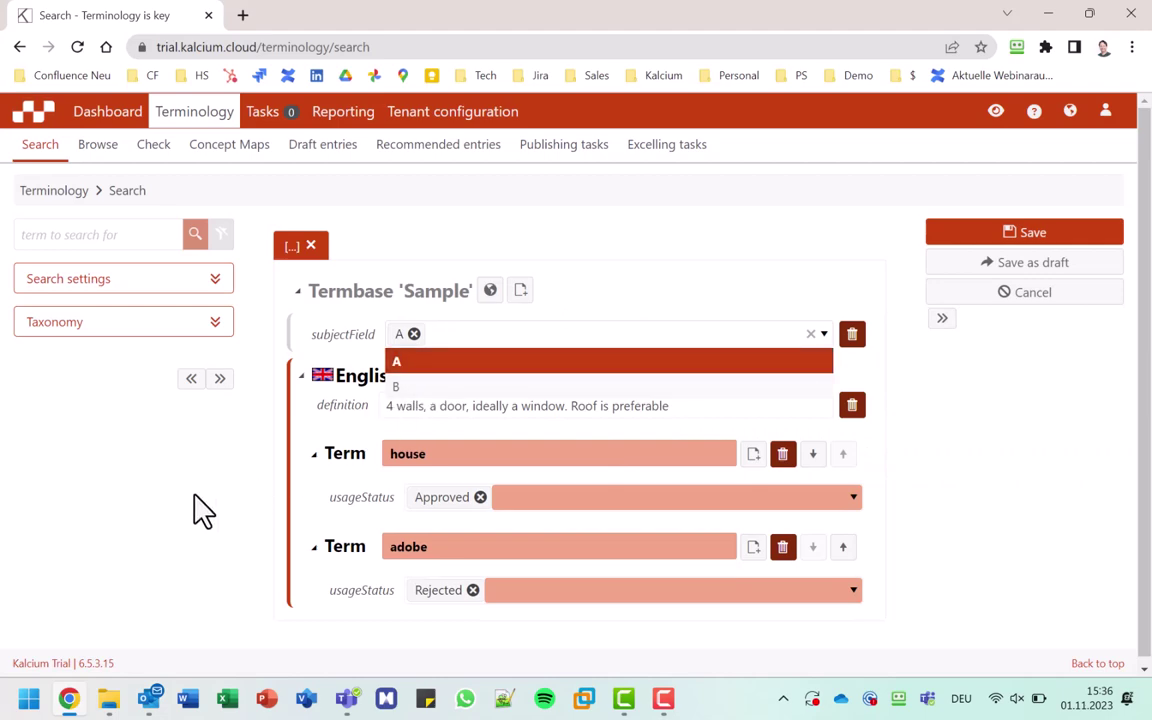
left_click(180, 450)
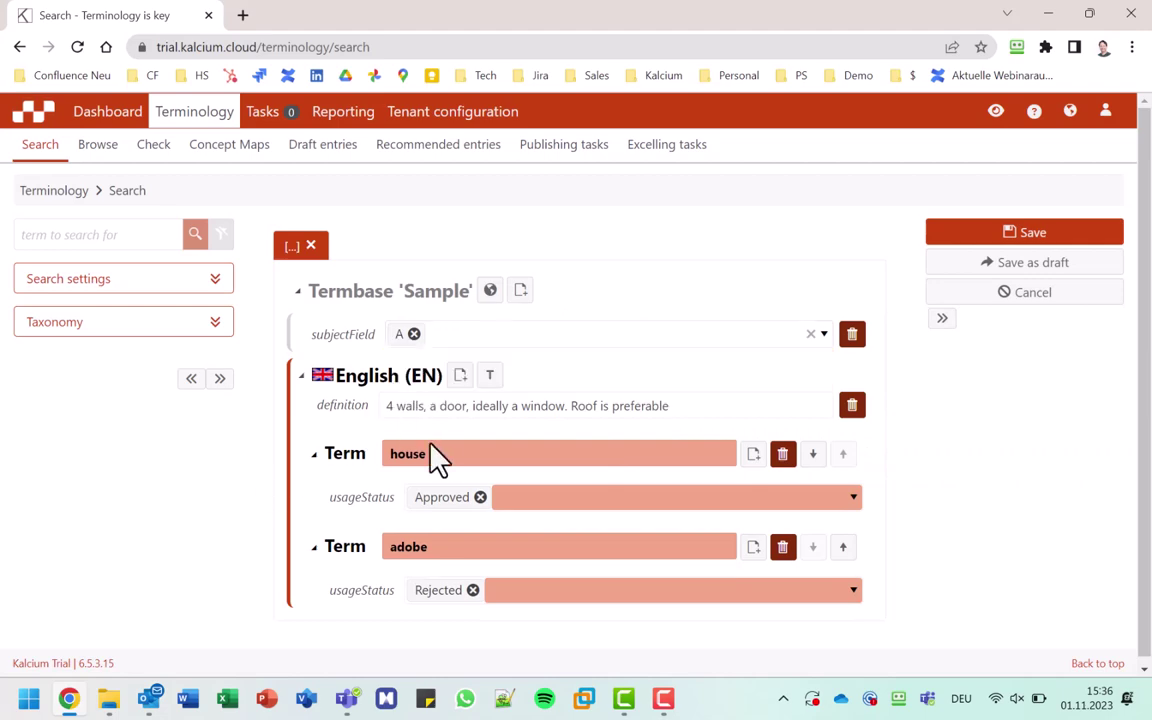
Step: Add the workflowStatus field to the English language level with the value New
left_click(460, 375)
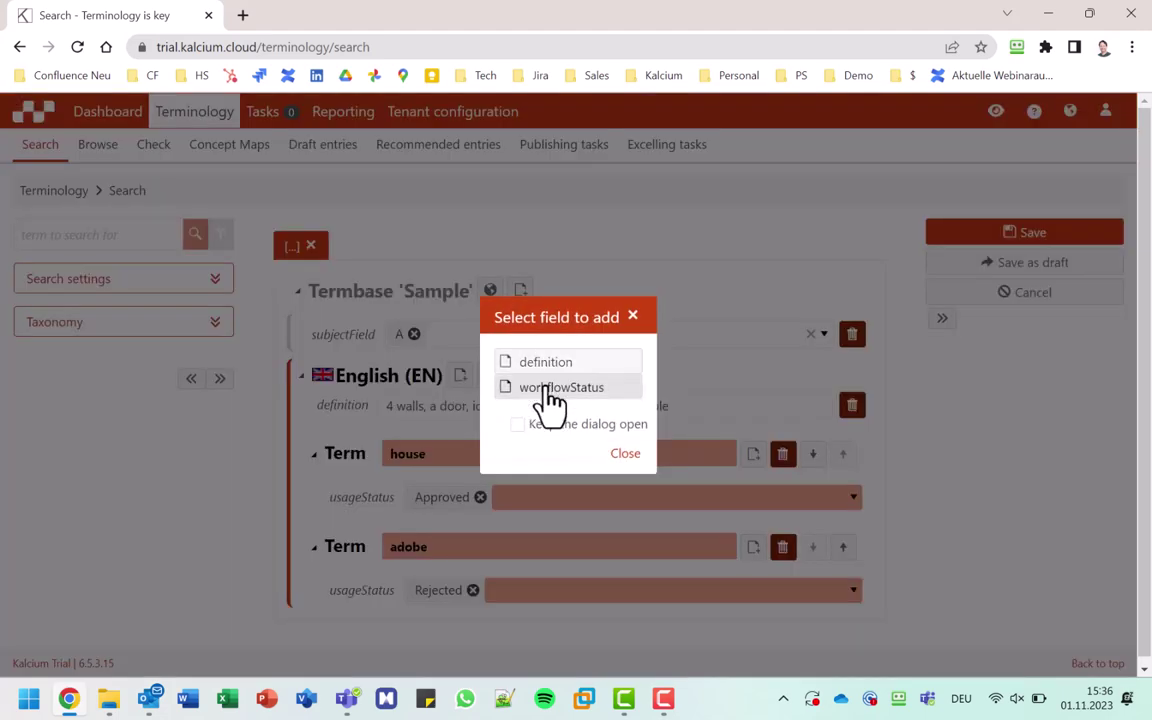
left_click(548, 390)
left_click(432, 440)
left_click(432, 463)
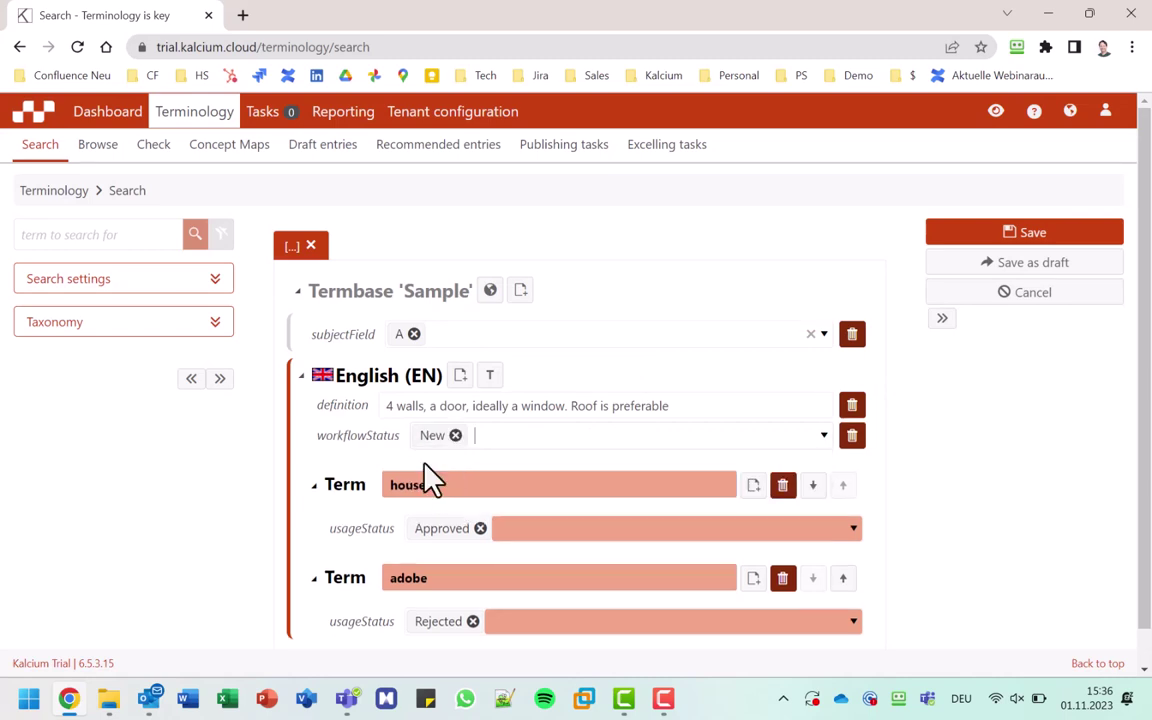
Step: Add the termType field with the value noun to the term "house" and save the entry
left_click(753, 485)
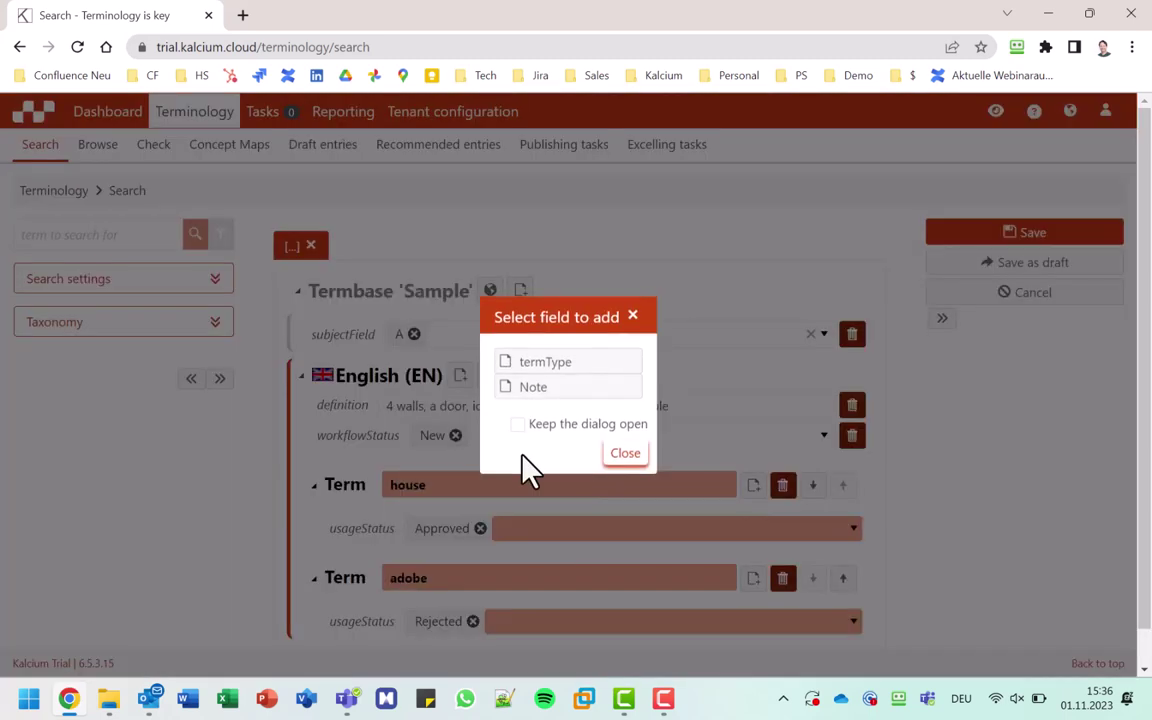
left_click(548, 364)
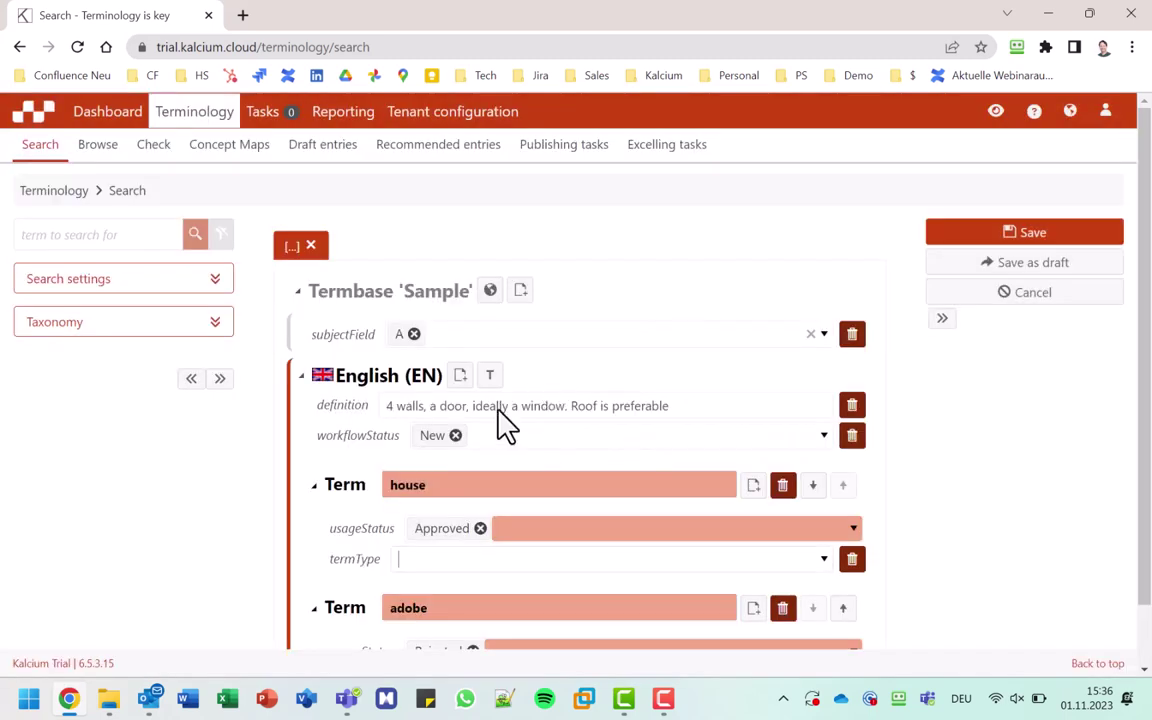
left_click(410, 560)
left_click(410, 590)
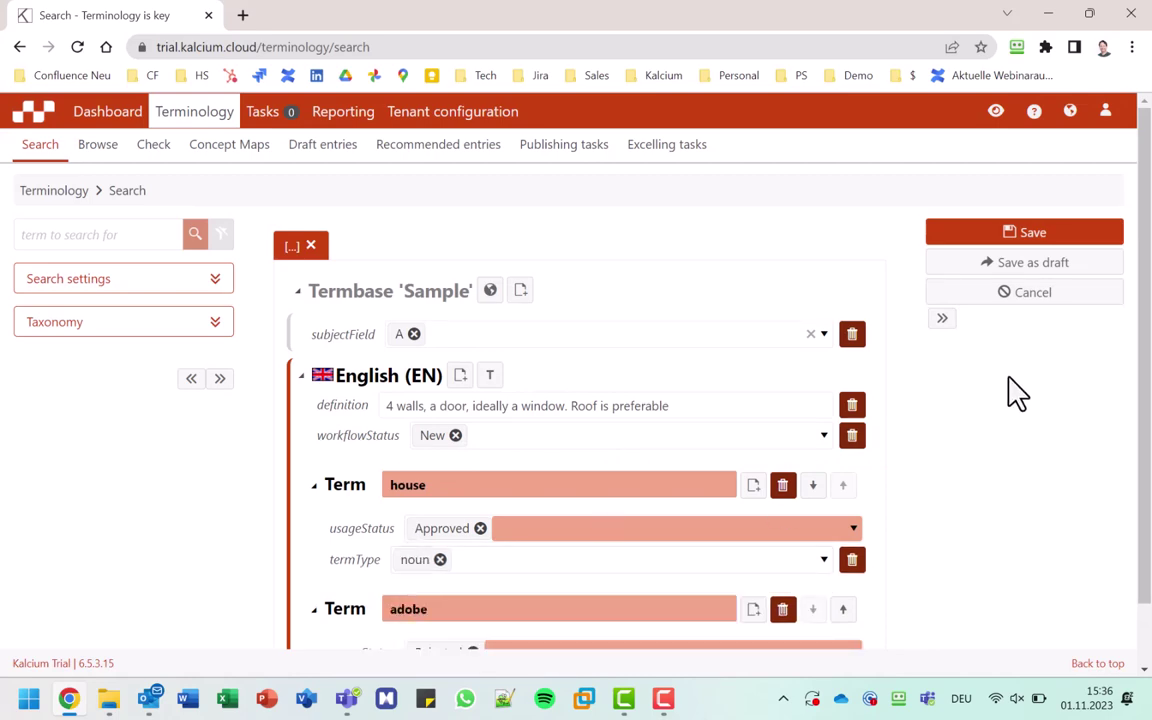
left_click(1028, 234)
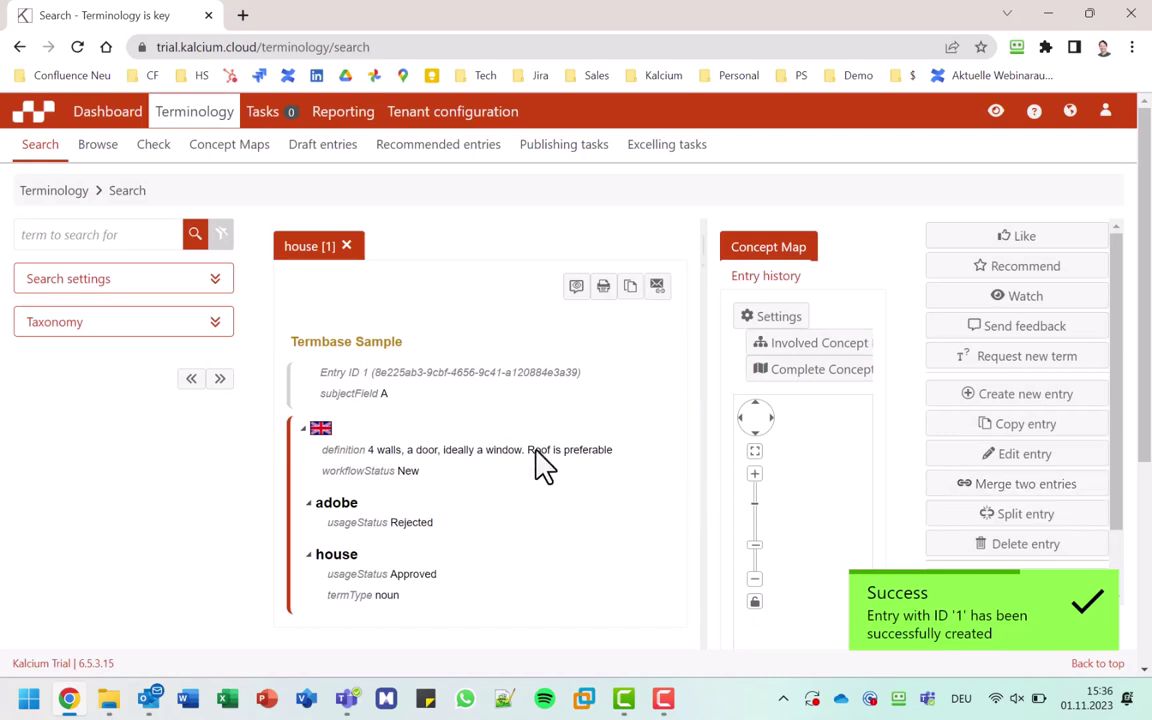
left_click_drag(288, 341, 425, 355)
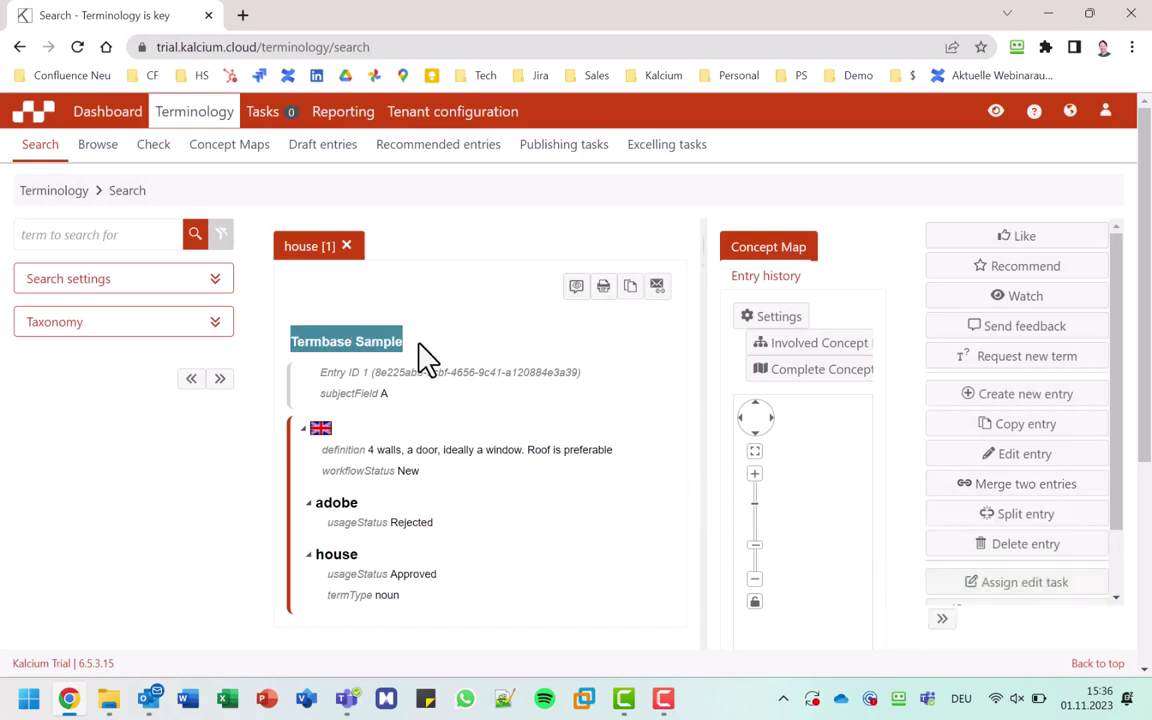
left_click(460, 362)
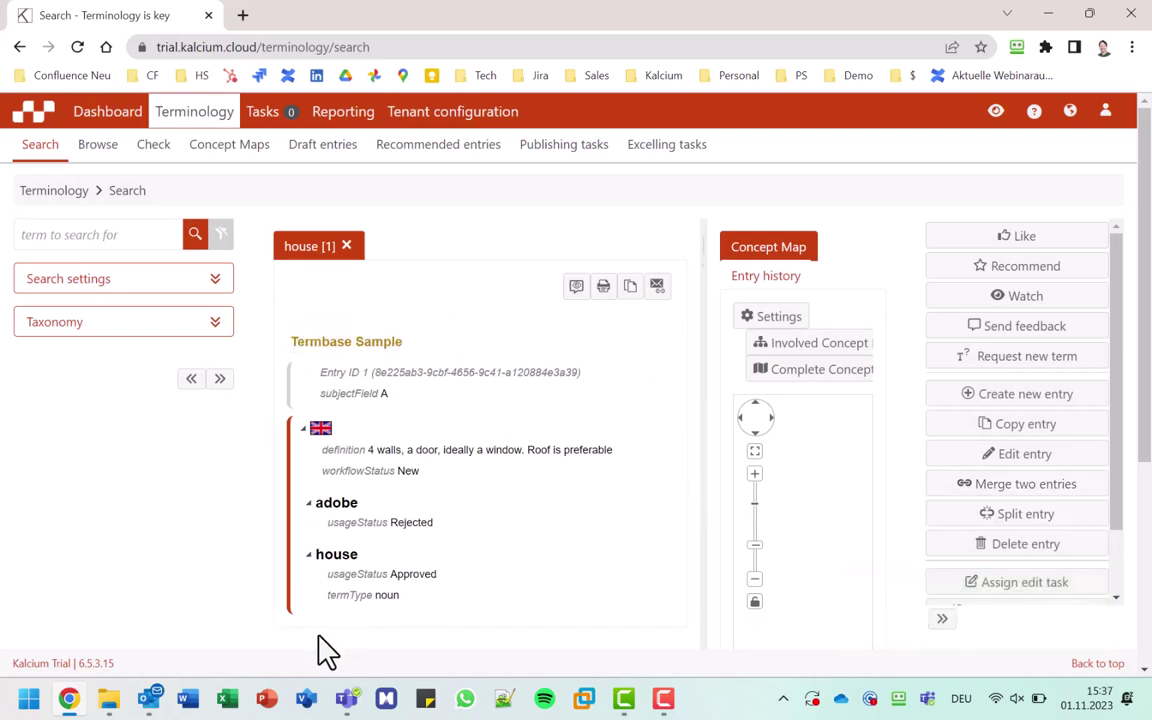